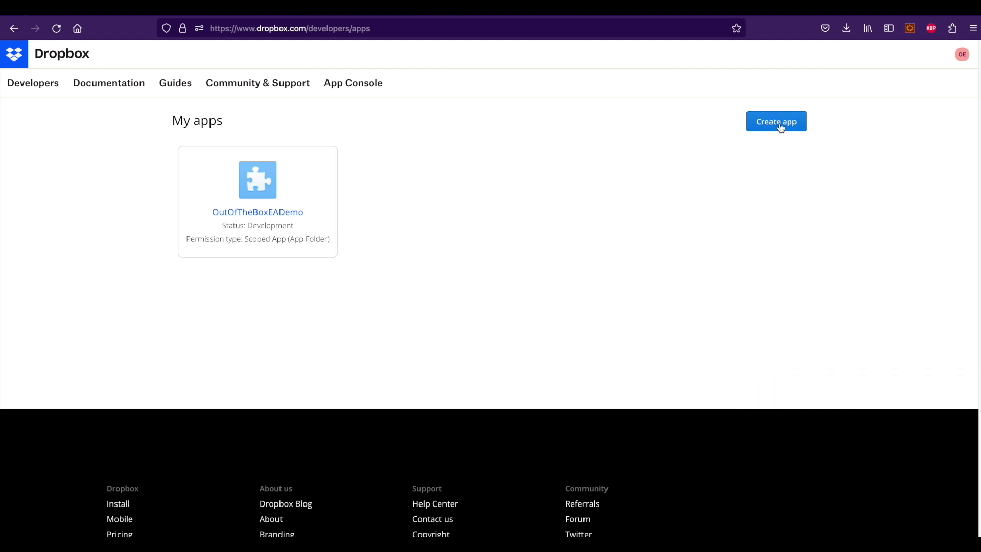
Open the OutOfTheBoxEADemo app and look through its permissions, branding and analytics pages before returning to its settings.
left_click(276, 214)
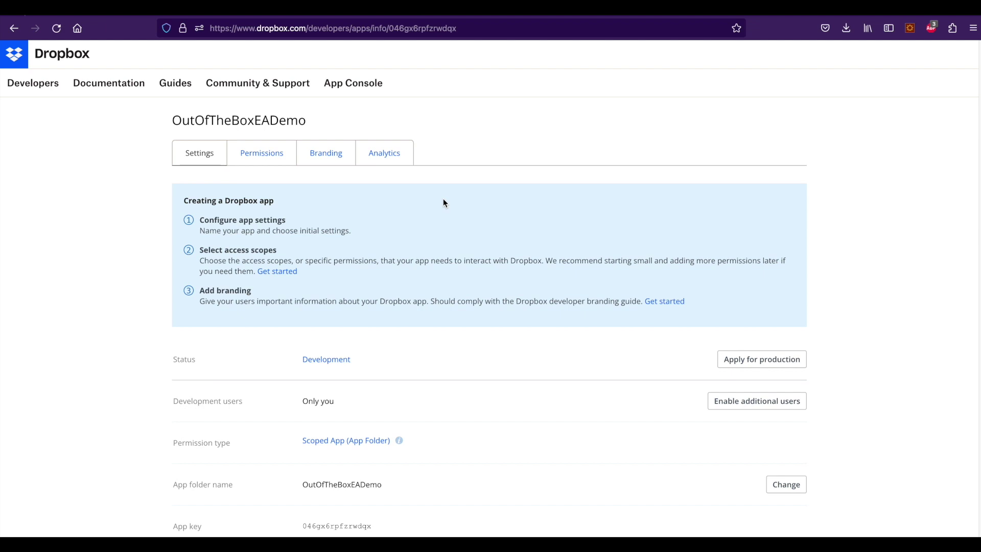
left_click(258, 153)
left_click(319, 157)
left_click(383, 155)
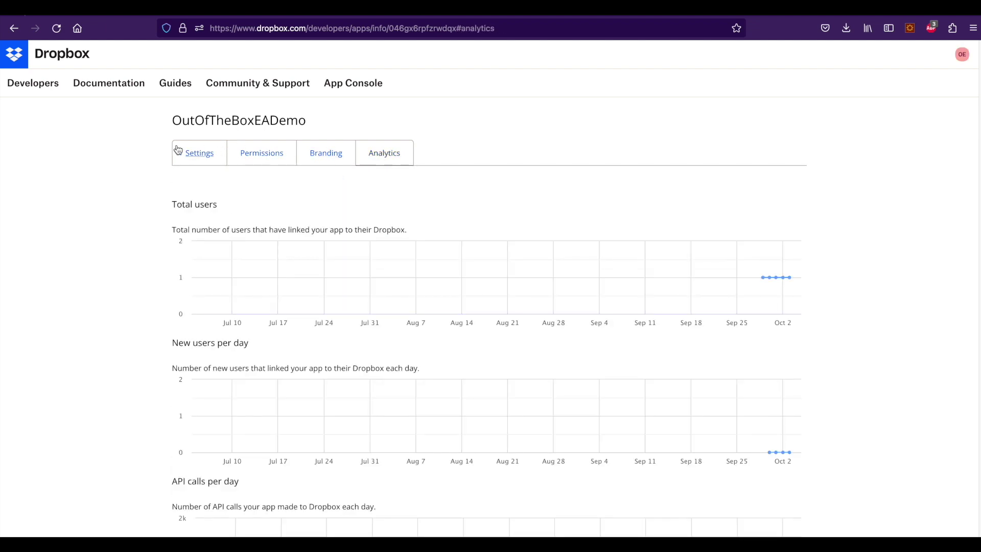
left_click(194, 154)
Examine the app folder name in the OutOfTheBoxEADemo settings.
scroll(261, 376, "down", 3)
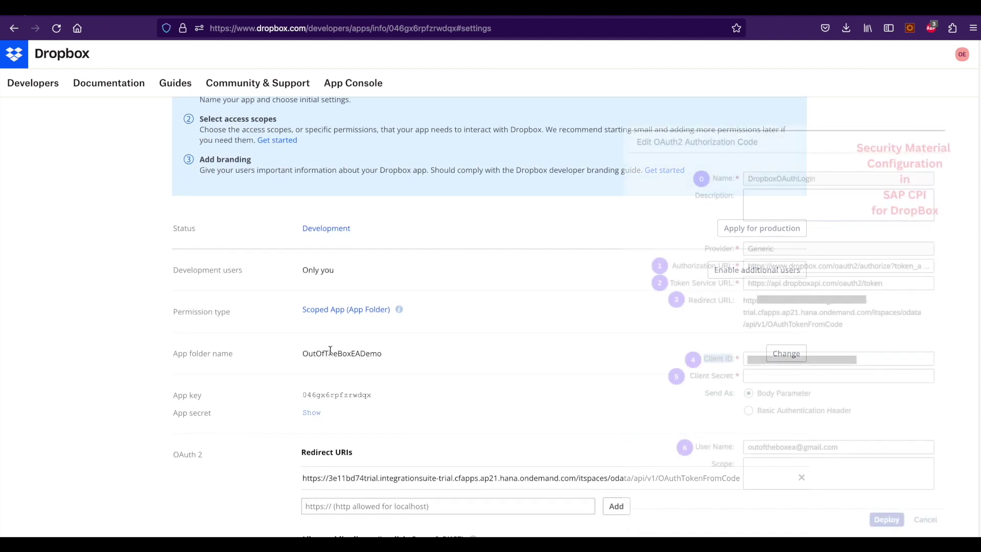
double_click(341, 355)
left_click(322, 354)
double_click(321, 354)
double_click(222, 354)
left_click(224, 357)
left_click(315, 350)
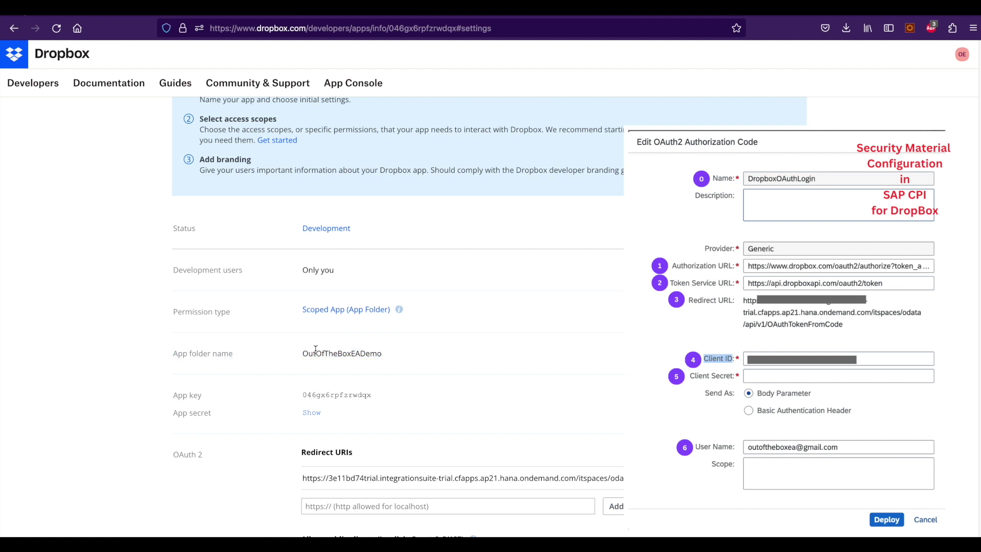
double_click(316, 350)
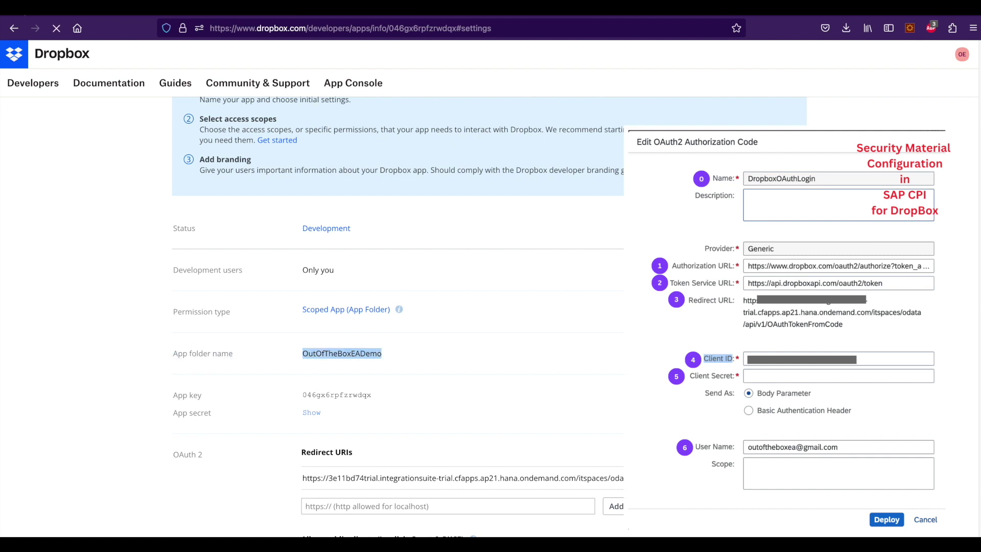
Examine the app key and app secret entries that correspond to the client ID and client secret.
scroll(322, 321, "down", 3)
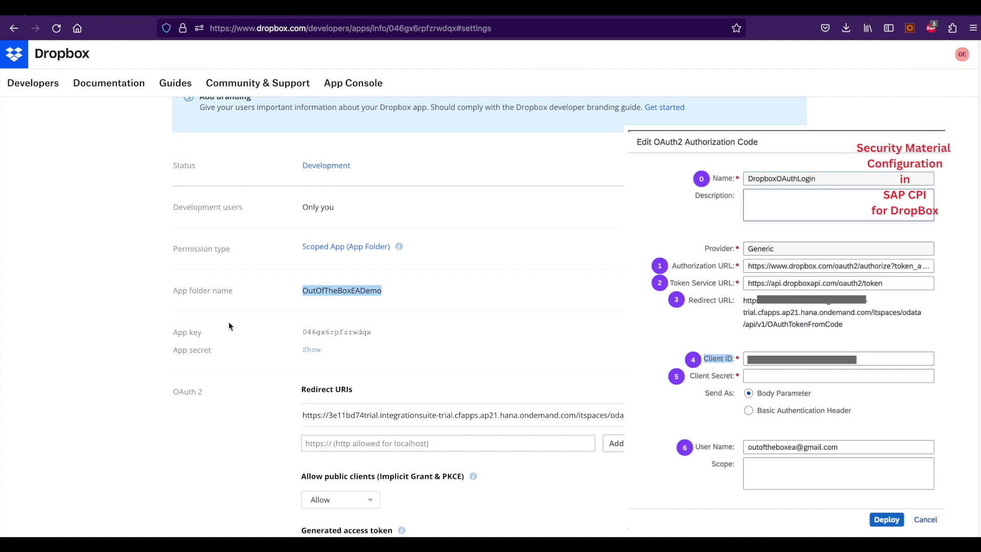
triple_click(194, 330)
double_click(321, 331)
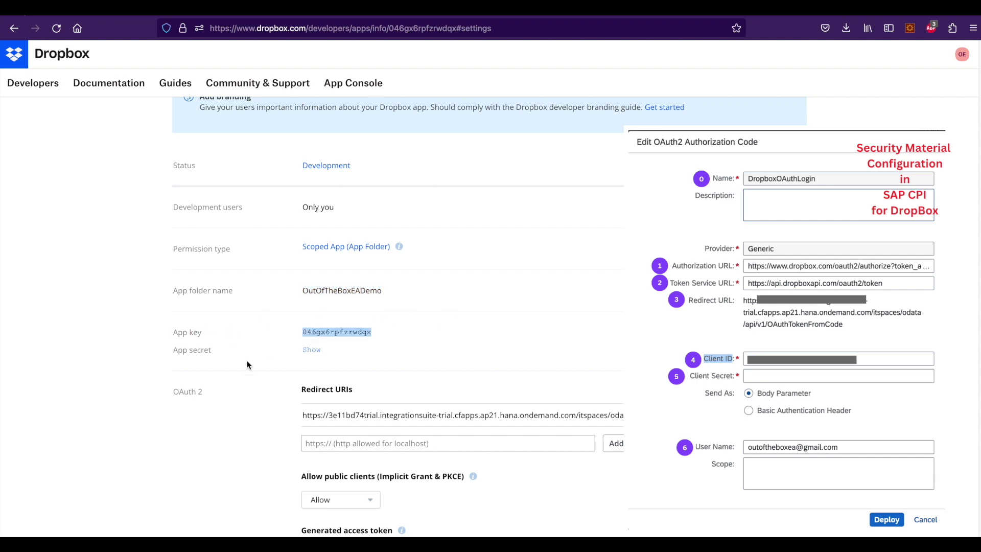
triple_click(197, 351)
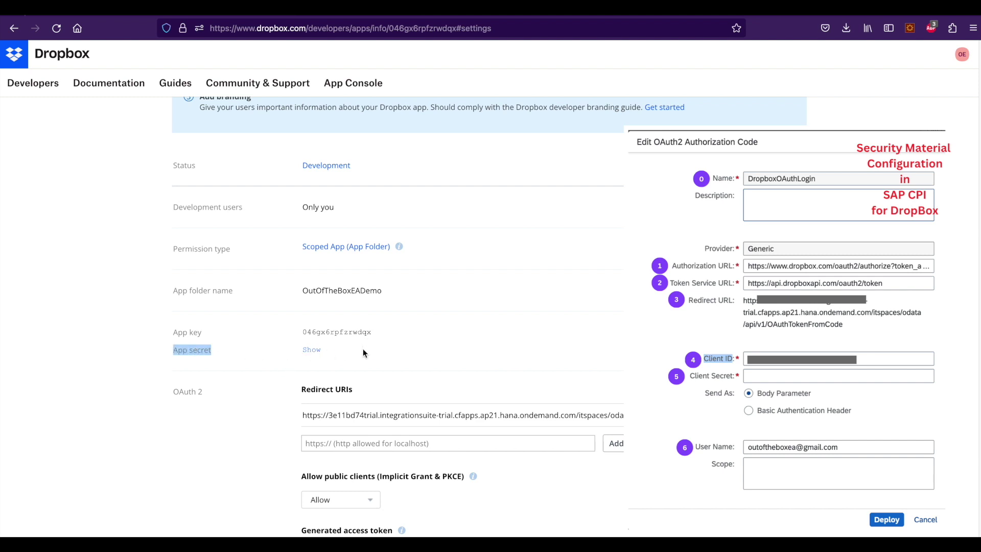
Review the OAuth 2 redirect URI and the remaining app settings down to the webhooks and app deletion options.
scroll(362, 349, "down", 2)
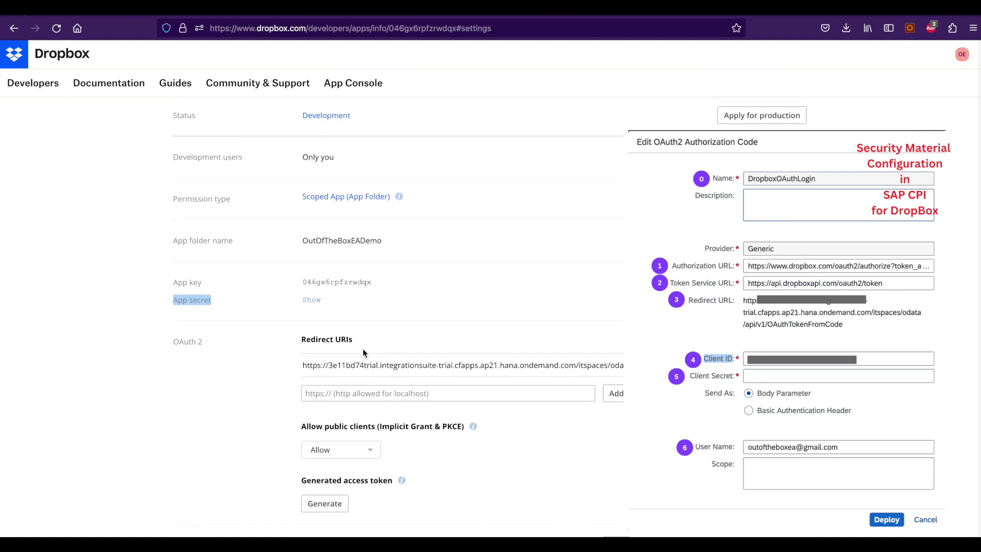
triple_click(357, 364)
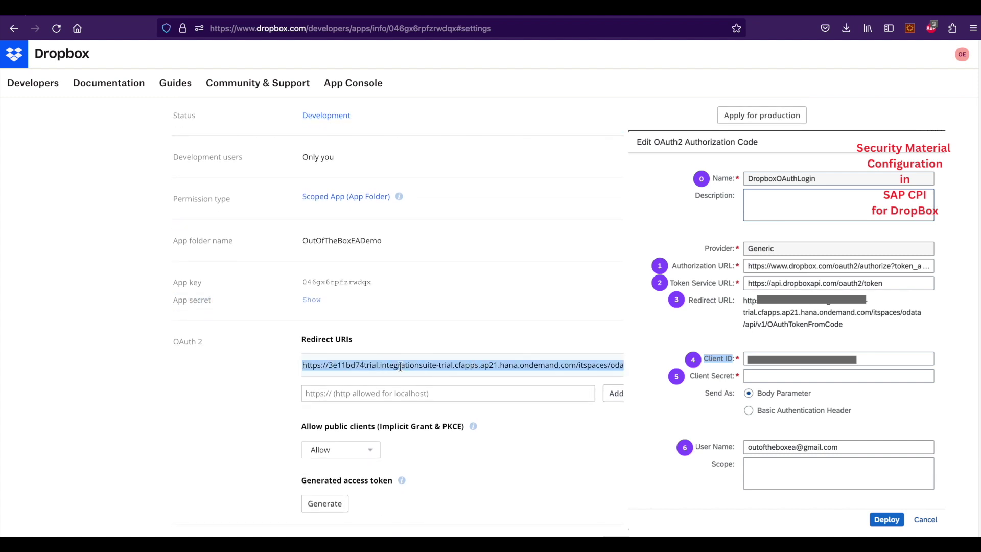
triple_click(425, 365)
scroll(470, 419, "down", 3)
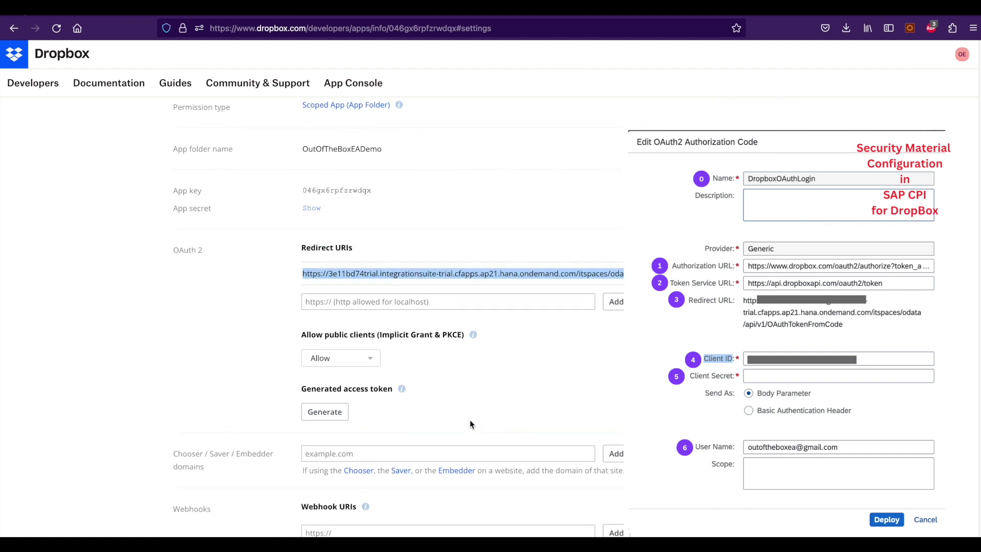
scroll(470, 421, "down", 2)
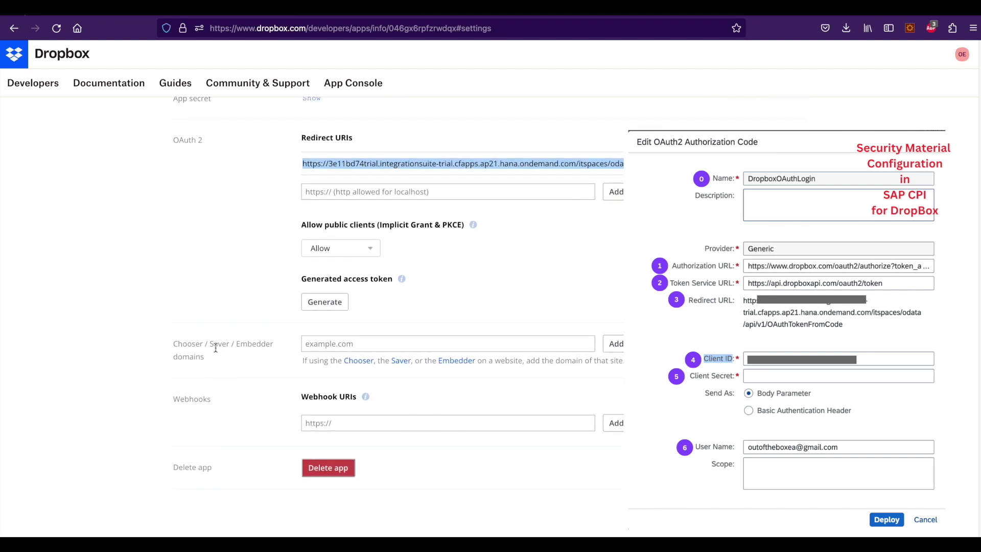
scroll(225, 394, "up", 7)
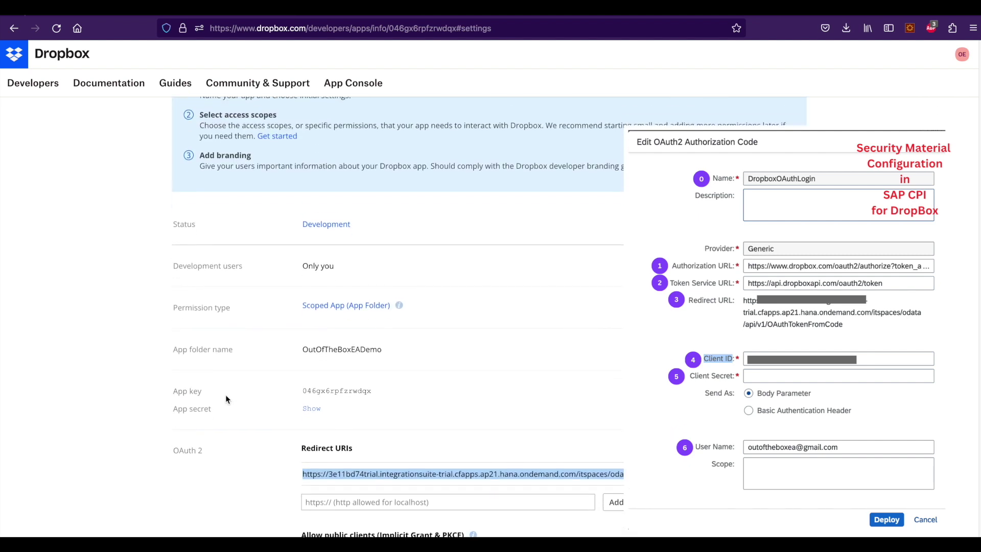
Go over the app folder name, app key, app secret and redirect URI entries once more.
scroll(226, 399, "down", 1)
double_click(316, 304)
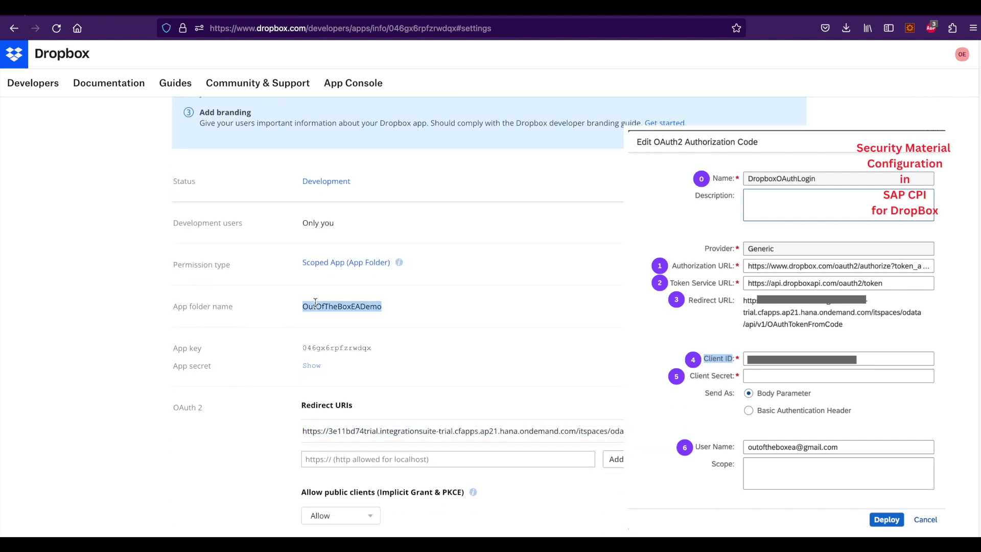
double_click(329, 349)
left_click(335, 357)
left_click_drag(210, 370, 172, 367)
left_click(314, 409)
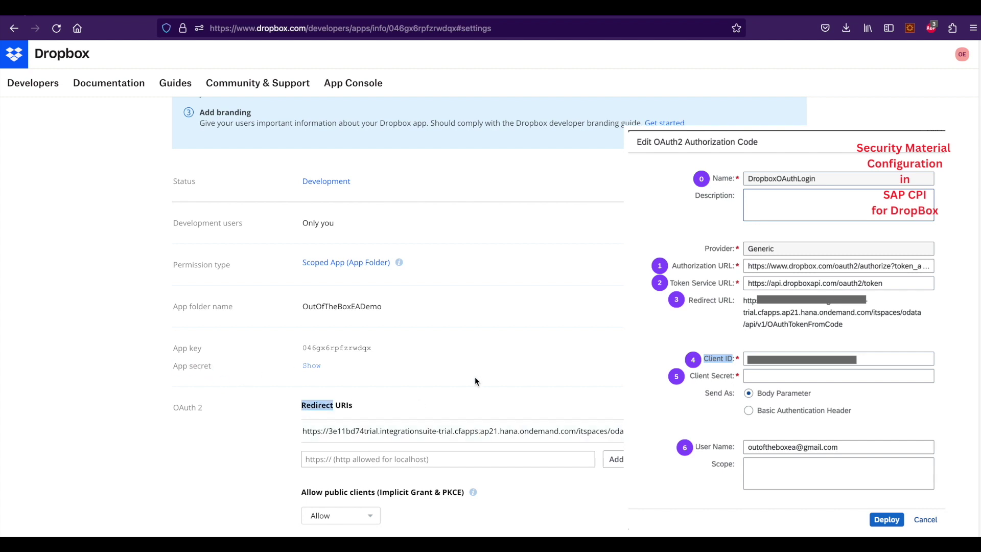
Examine the app's permission scopes, especially files.content.write and files.content.read, including the collaboration and OpenID scopes.
scroll(474, 381, "up", 4)
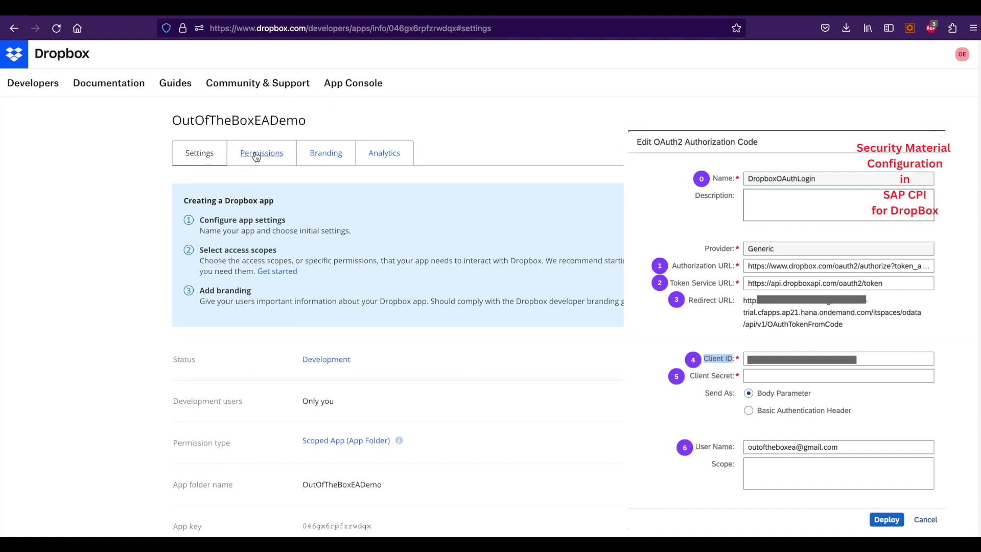
left_click(257, 154)
scroll(175, 344, "down", 3)
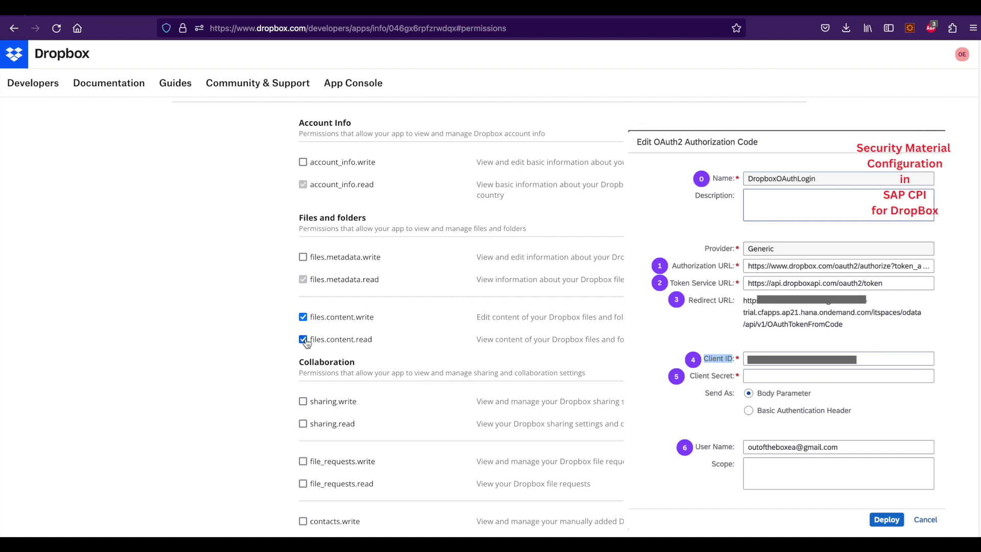
scroll(306, 343, "down", 2)
scroll(358, 424, "down", 3)
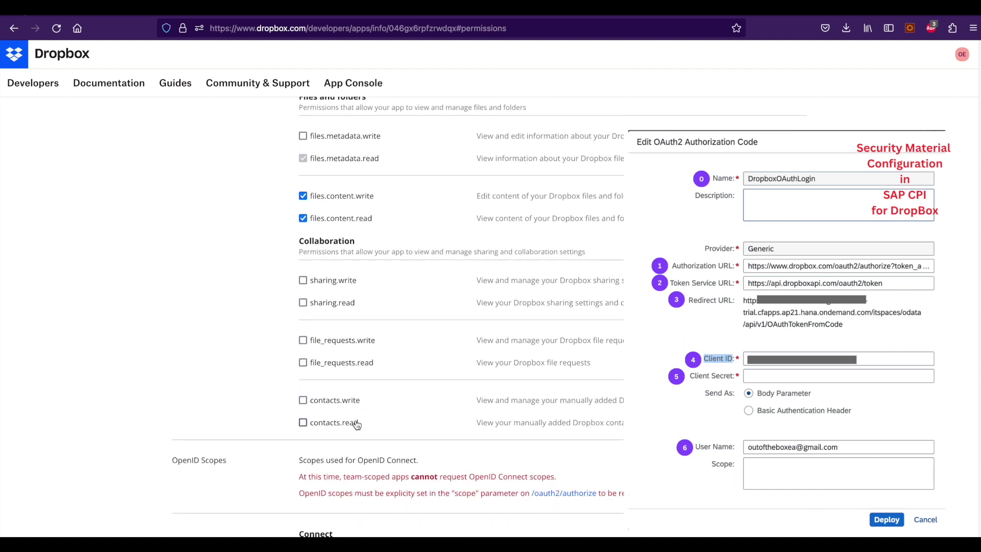
scroll(357, 425, "down", 1)
scroll(363, 391, "down", 4)
scroll(363, 389, "up", 1)
scroll(362, 390, "up", 6)
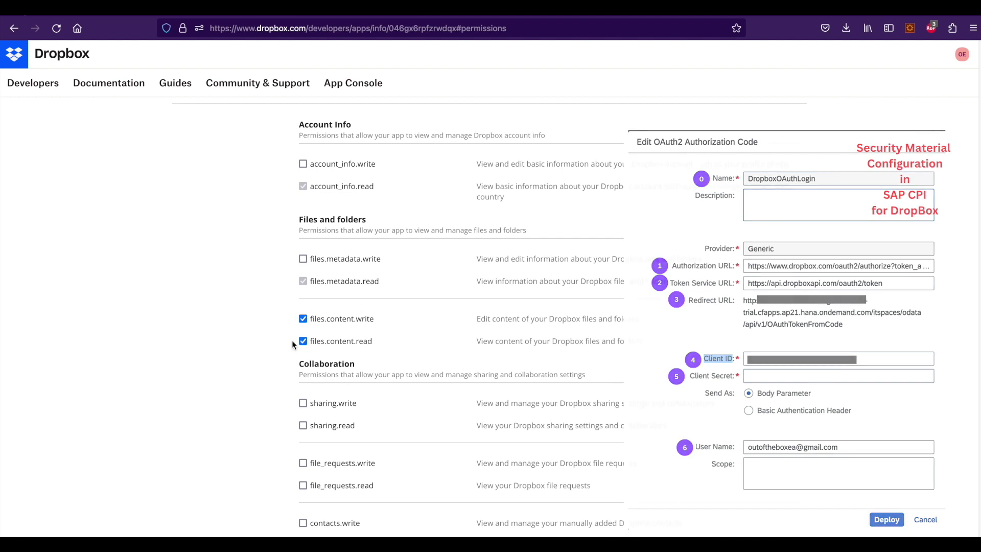
scroll(337, 328, "up", 2)
scroll(337, 330, "up", 2)
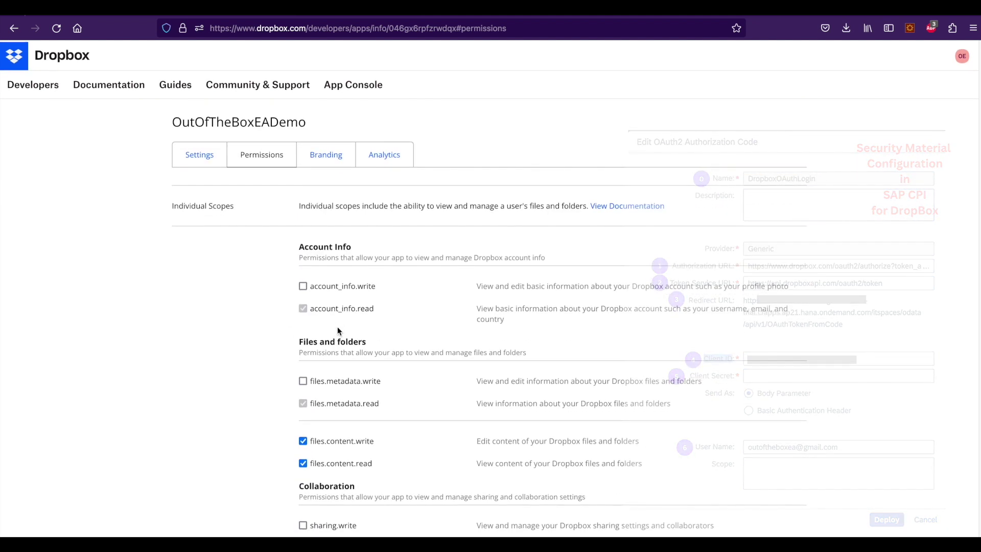
Review the app's branding details, including the app name and publisher fields.
left_click(322, 155)
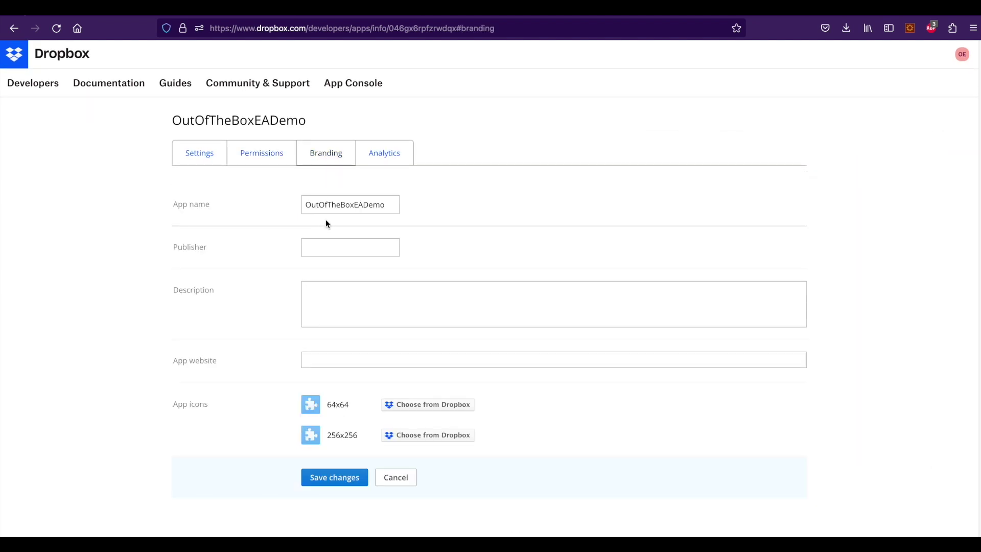
double_click(336, 205)
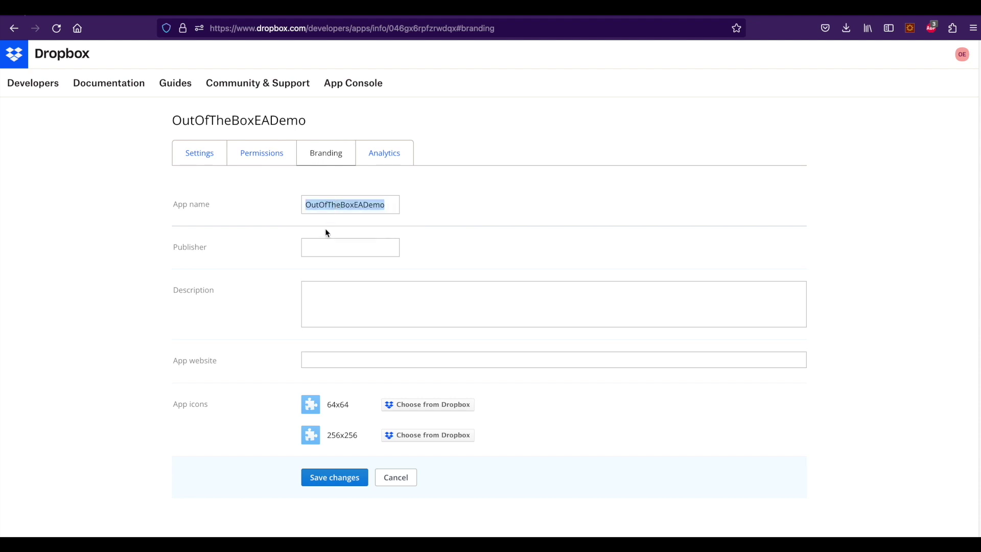
left_click(326, 244)
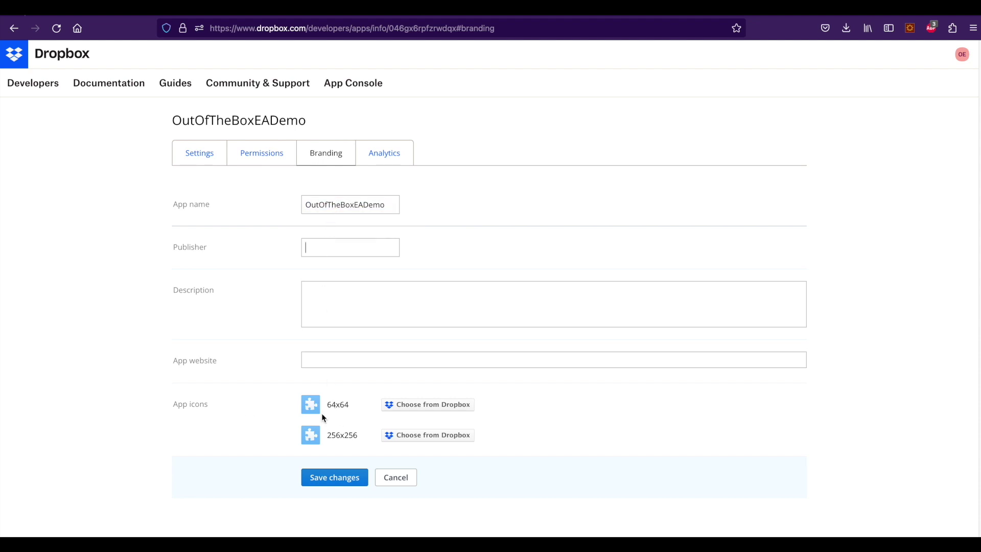
Inspect the app's analytics charts for total users, new users per day and API calls per day.
left_click(373, 164)
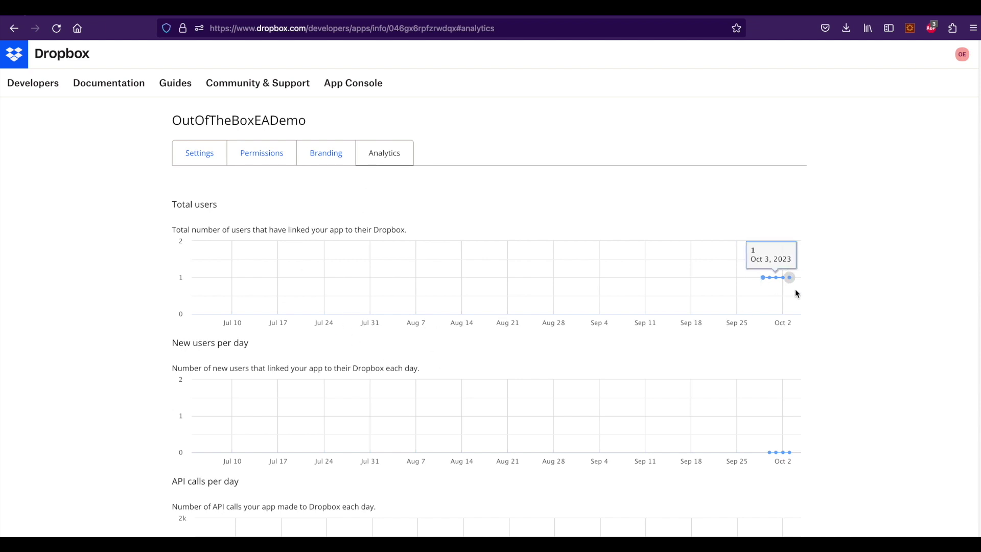
scroll(694, 447, "down", 5)
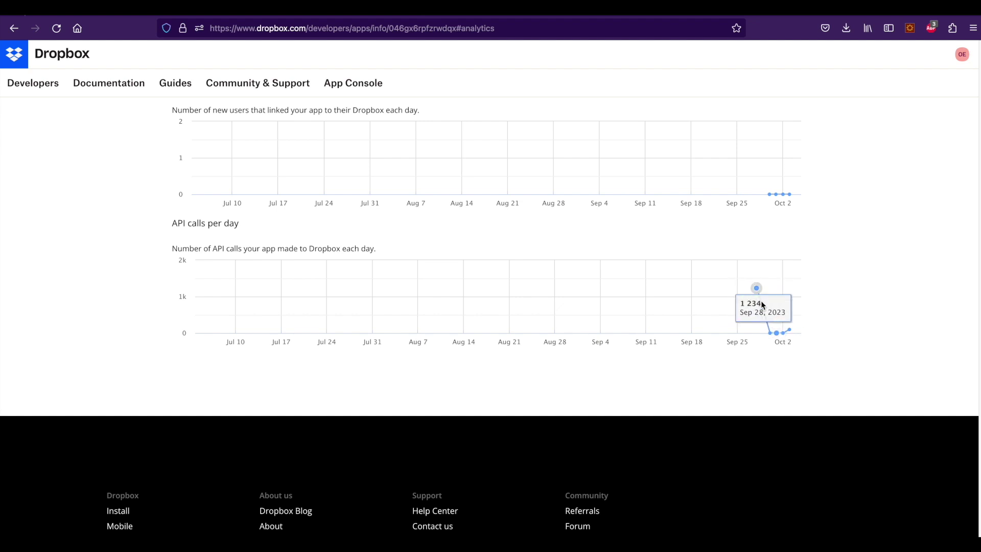
scroll(755, 302, "up", 5)
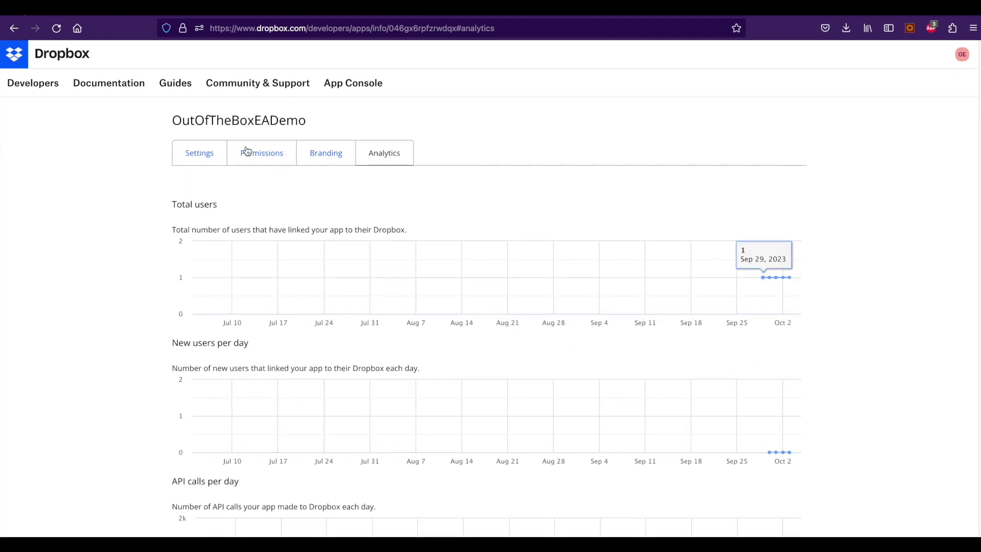
Recheck the app's settings and the full list of permission scopes, and return to the settings page.
left_click(199, 153)
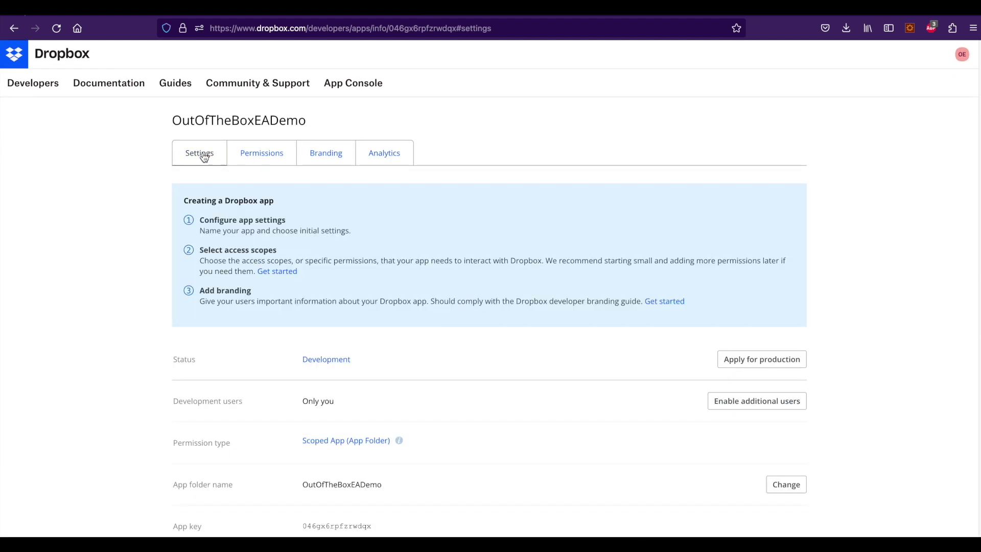
left_click(262, 156)
scroll(368, 317, "down", 2)
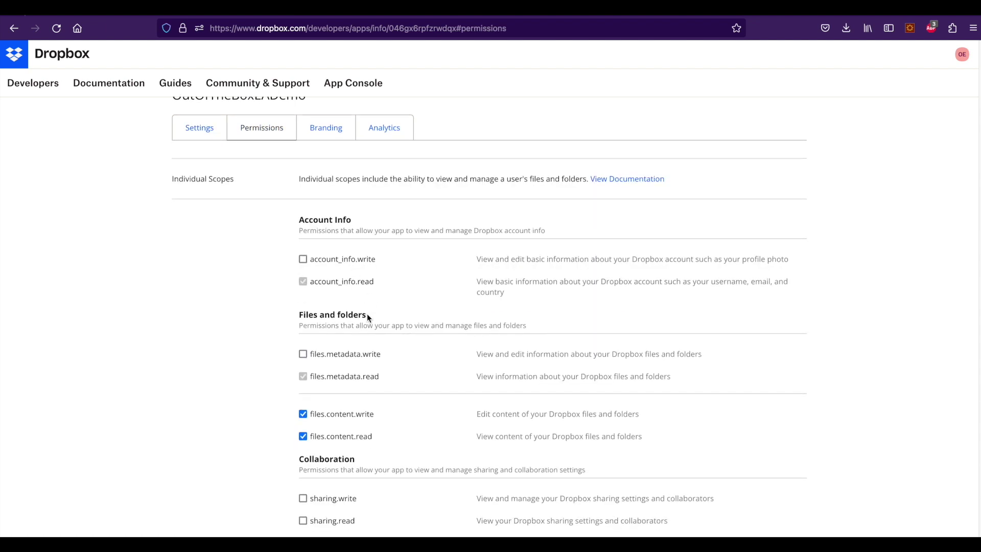
scroll(367, 314, "up", 2)
scroll(278, 250, "down", 12)
scroll(278, 254, "down", 3)
scroll(278, 254, "up", 15)
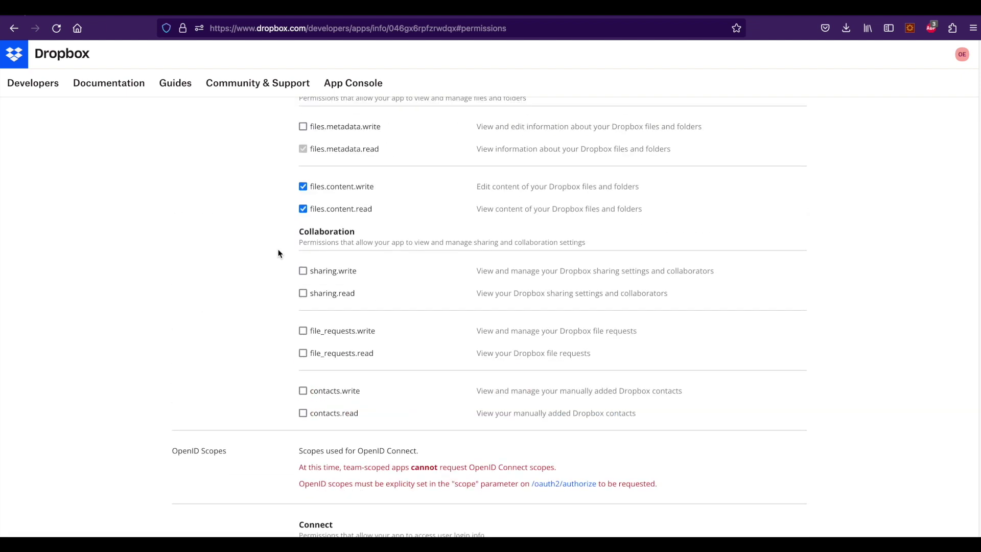
left_click(193, 154)
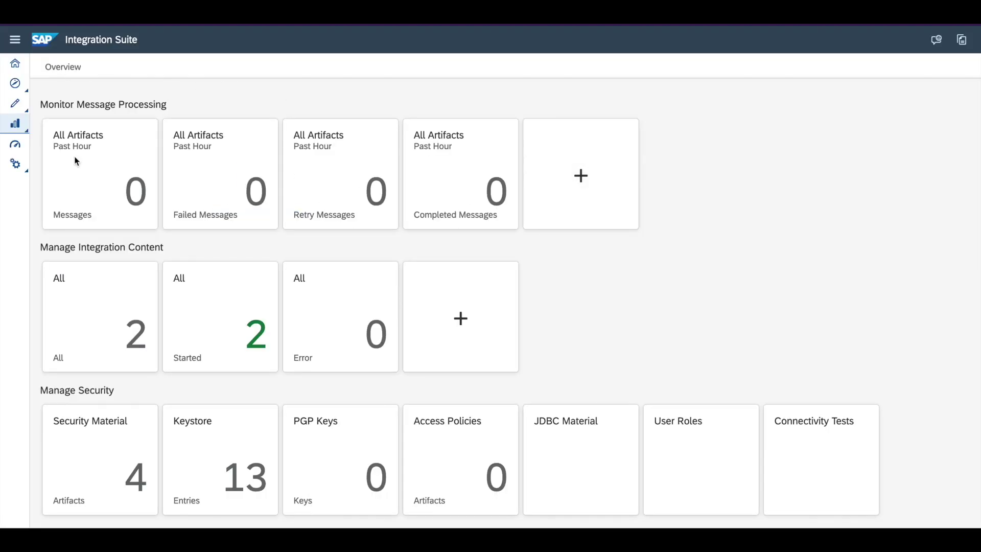
In SAP Integration Suite, open Security Material under Manage Security and start creating an OAuth2 Authorization Code entry.
scroll(94, 456, "down", 1)
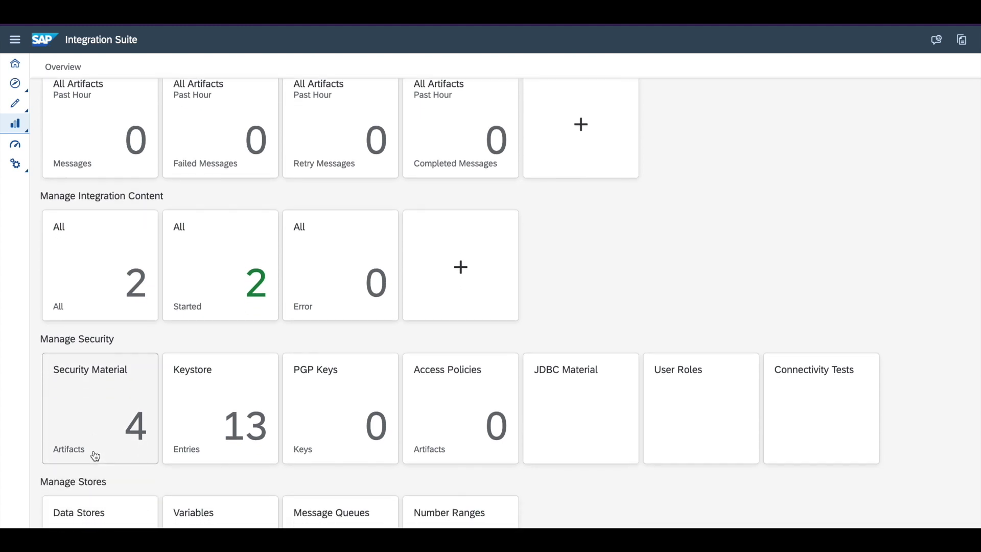
scroll(95, 455, "down", 1)
left_click(87, 375)
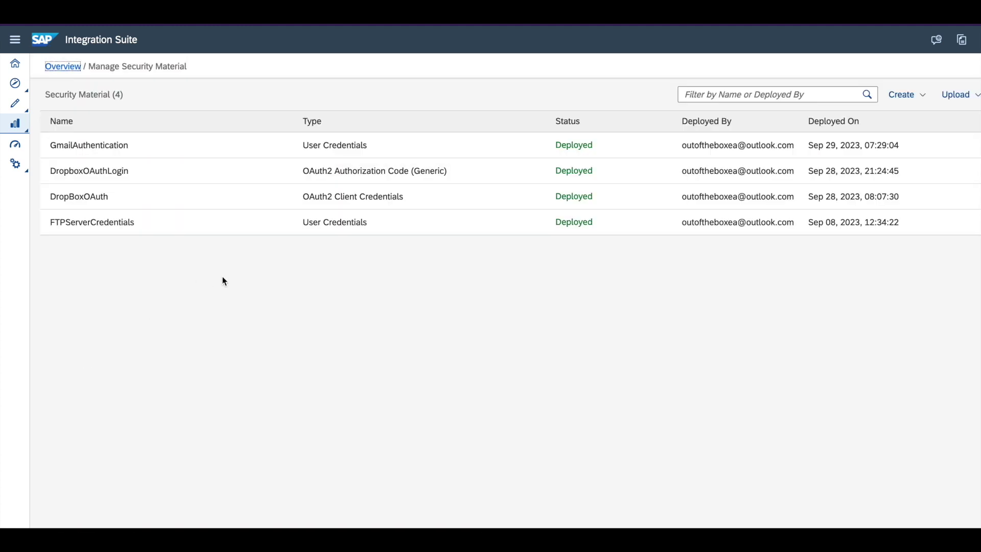
left_click(927, 97)
left_click(916, 177)
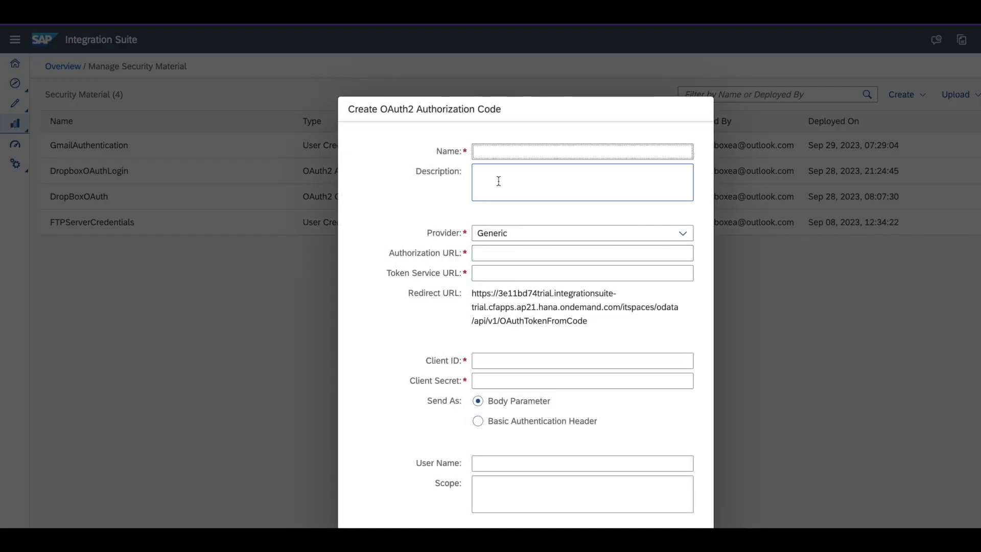
Examine the authorization URL, token service URL, client ID, client secret and redirect URL fields of the new entry.
left_click(494, 250)
left_click(493, 272)
left_click(486, 362)
left_click(484, 380)
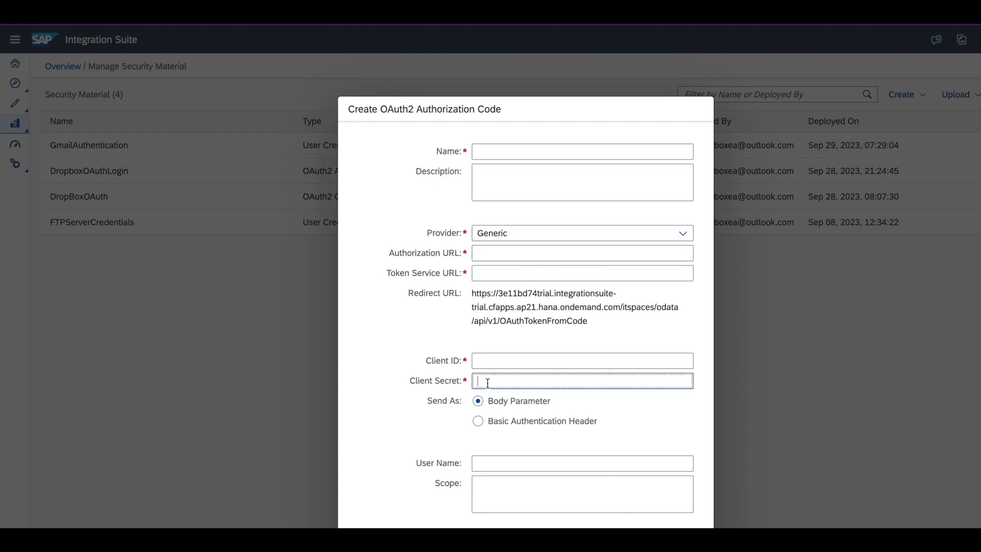
left_click_drag(473, 293, 593, 324)
left_click(598, 327)
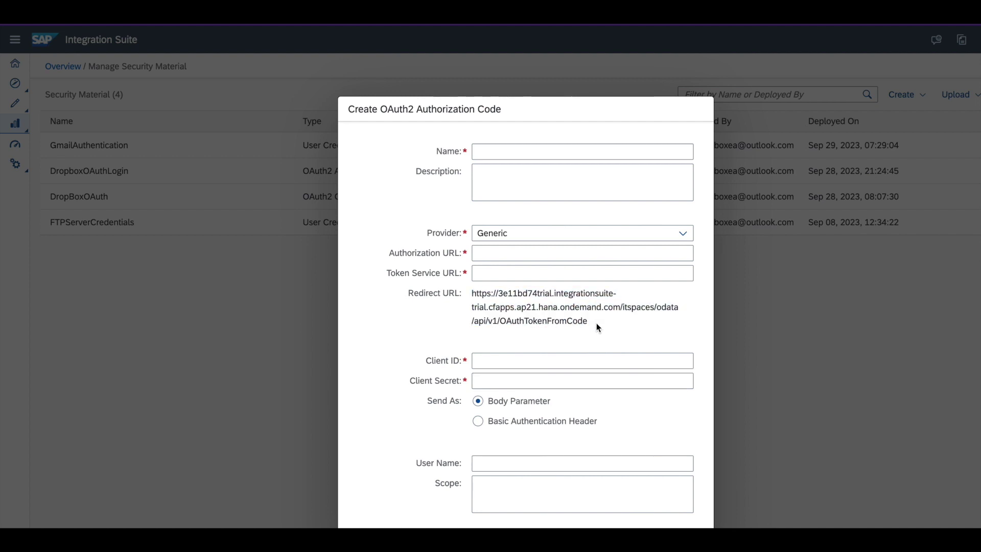
Discard the blank entry, open DropboxOAuthLogin for editing and review its name, authorization URL and token service URL.
key("Escape")
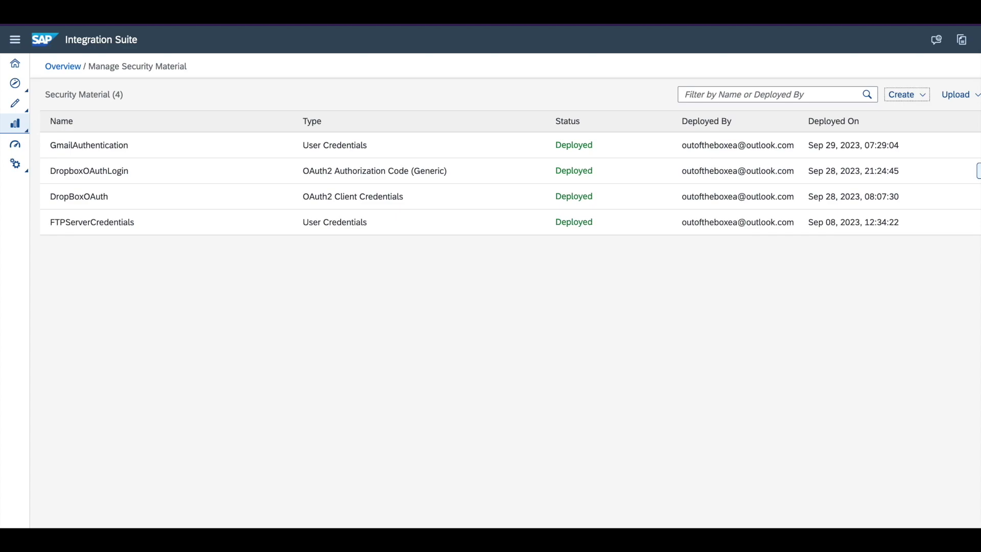
left_click(698, 169)
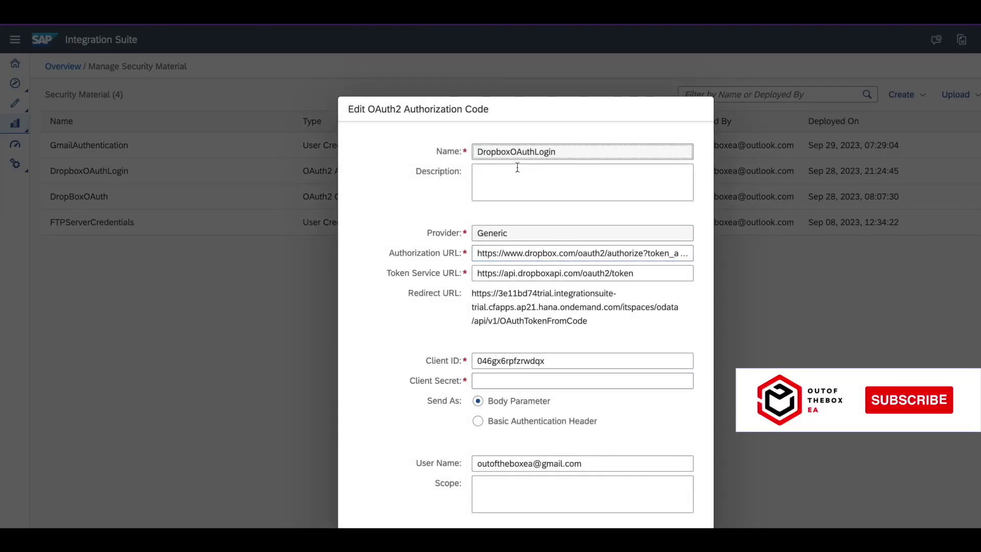
triple_click(511, 253)
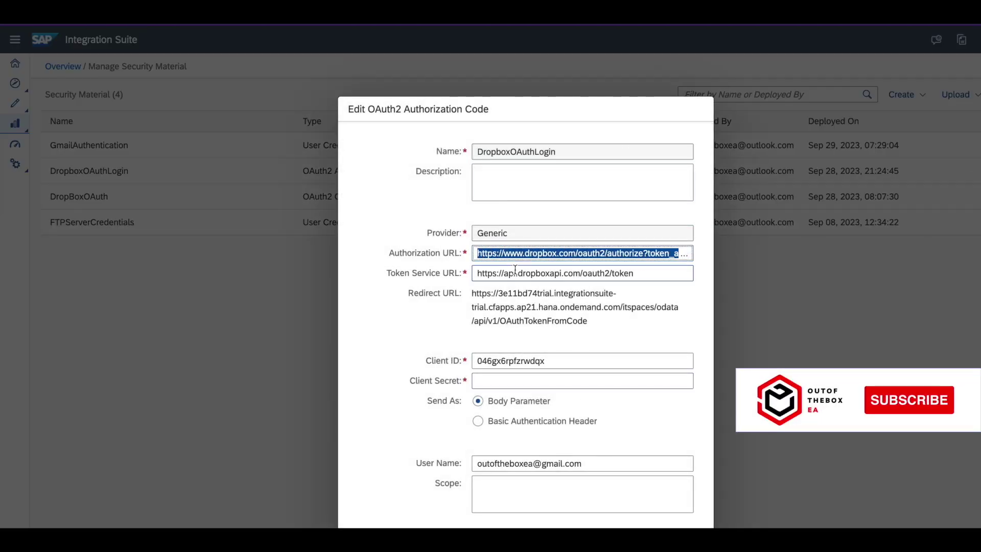
left_click(515, 272)
triple_click(516, 272)
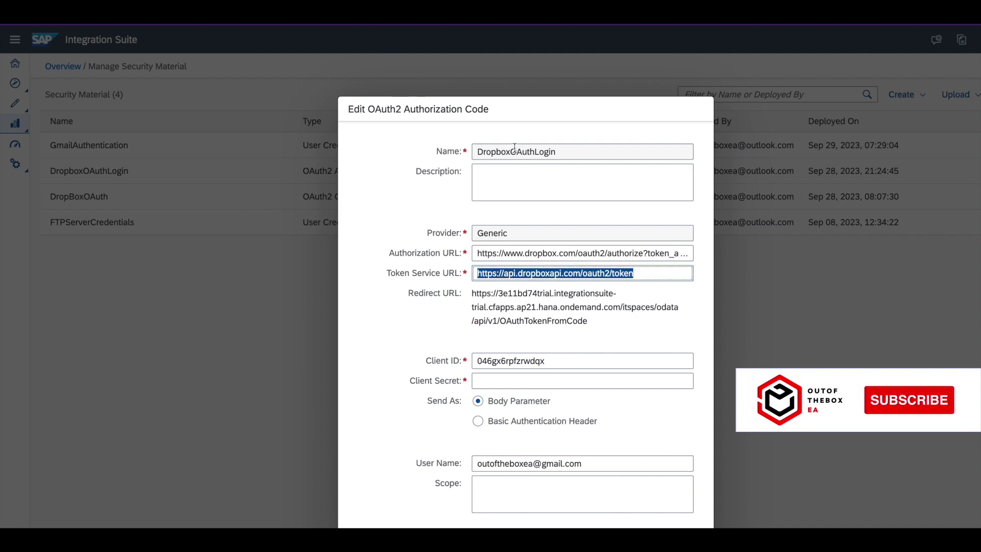
key("shift+Tab")
key("shift+Tab")
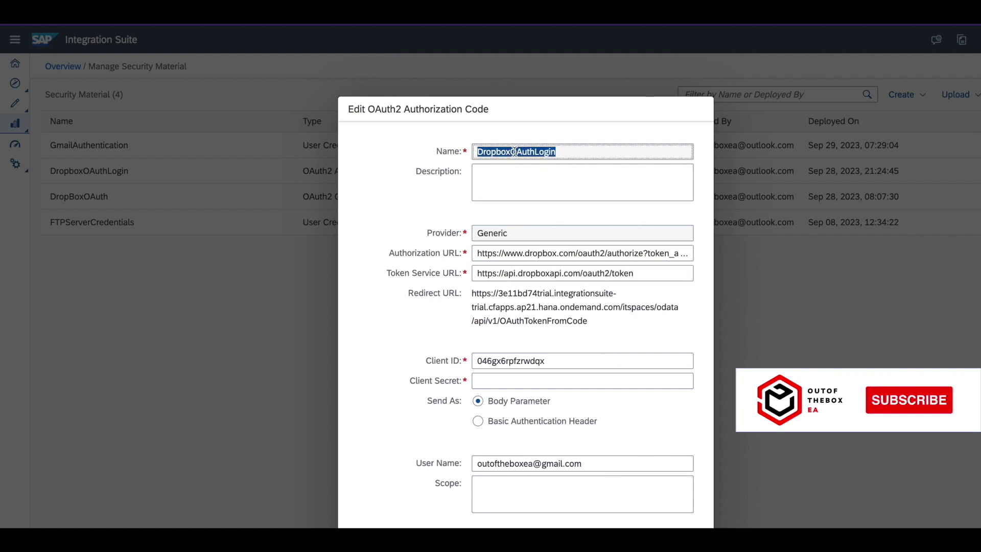
Examine the OAuth endpoint URLs, redirect URL, client ID, user name and scope of the DropboxOAuthLogin entry.
left_click(508, 238)
double_click(510, 252)
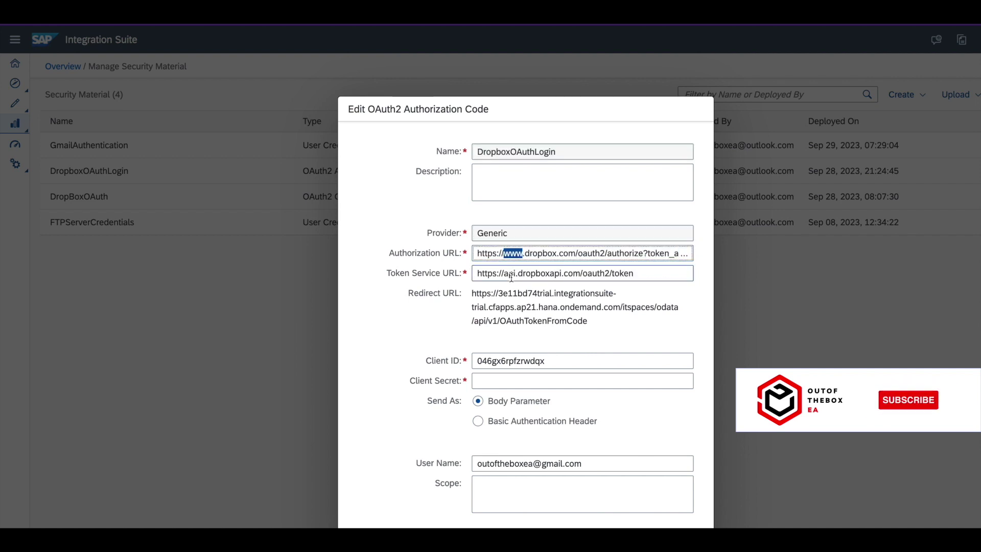
triple_click(493, 273)
left_click_drag(474, 294, 596, 332)
left_click(529, 359)
double_click(529, 360)
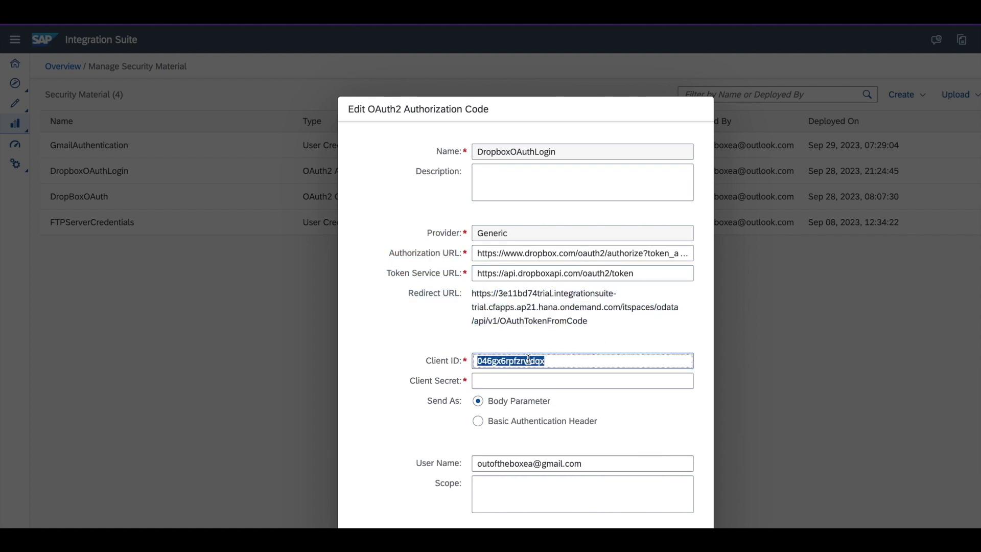
triple_click(517, 464)
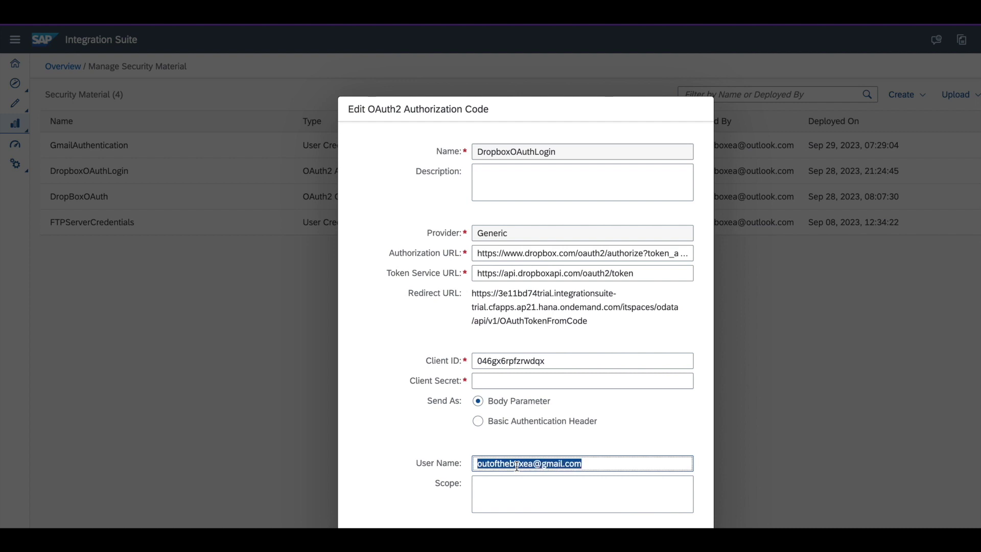
left_click(509, 488)
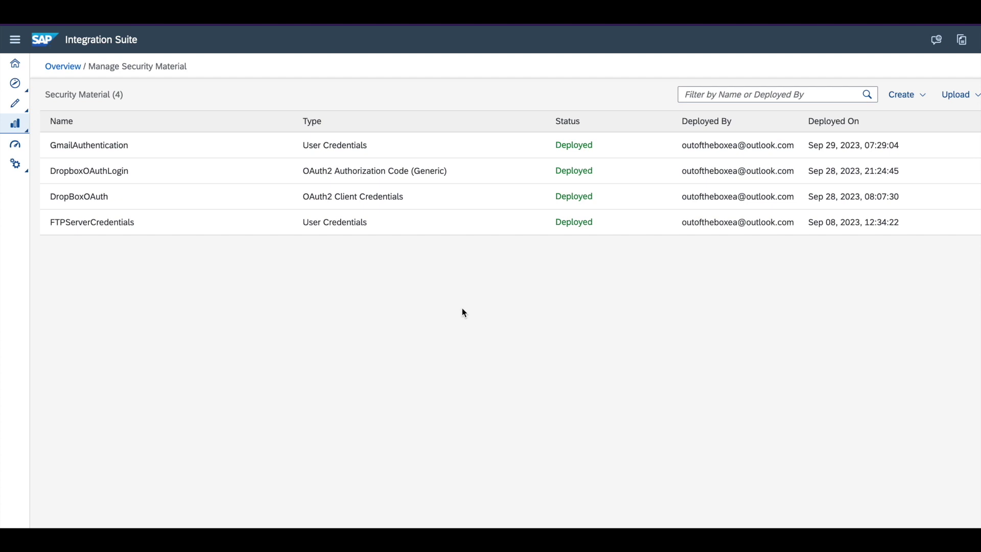
Authorize the DropboxOAuthLogin credential with the provider and refresh the security material list.
double_click(100, 177)
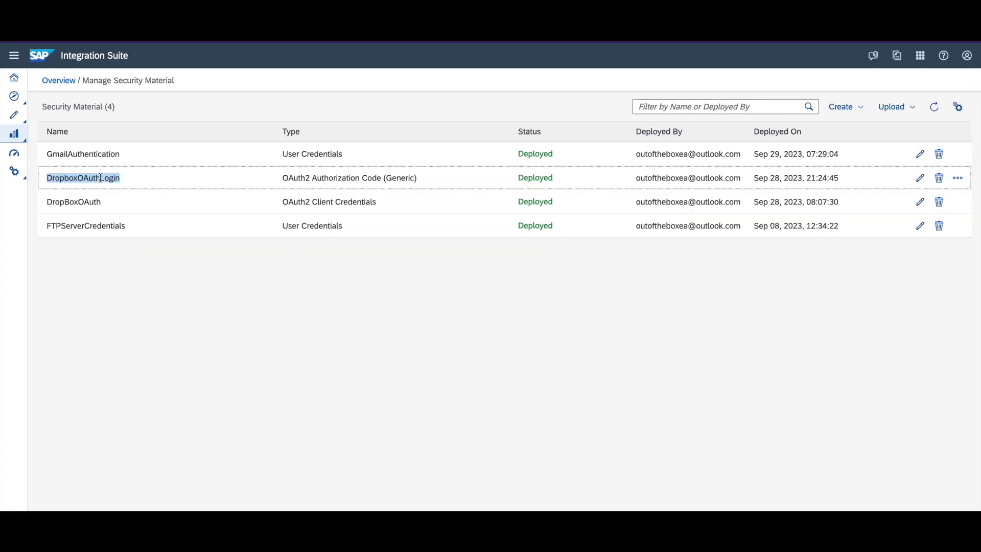
left_click(957, 178)
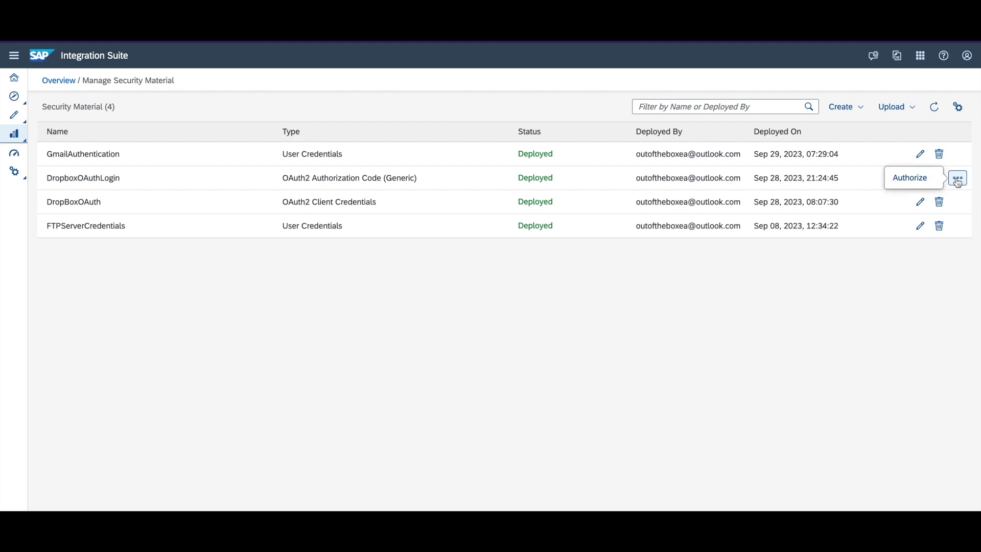
left_click(914, 179)
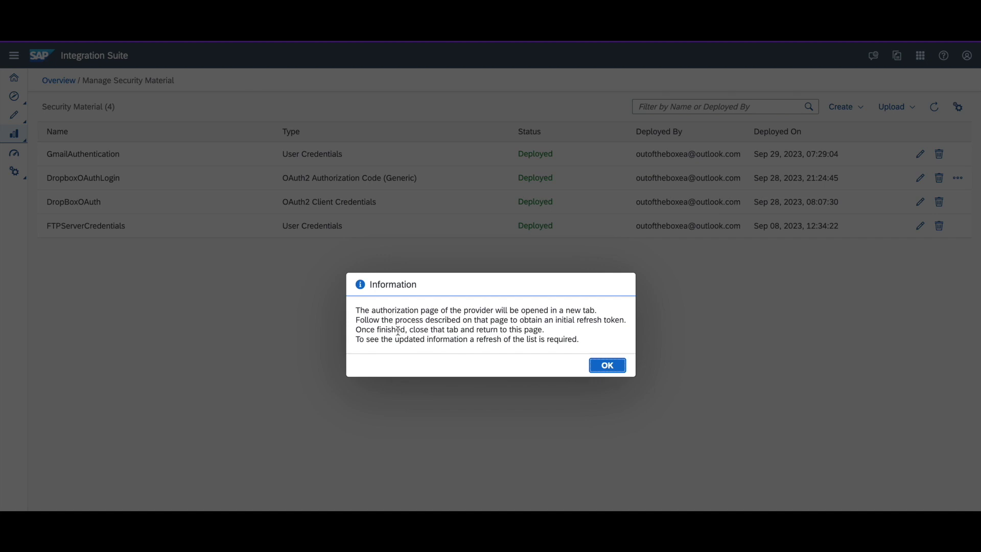
left_click(601, 365)
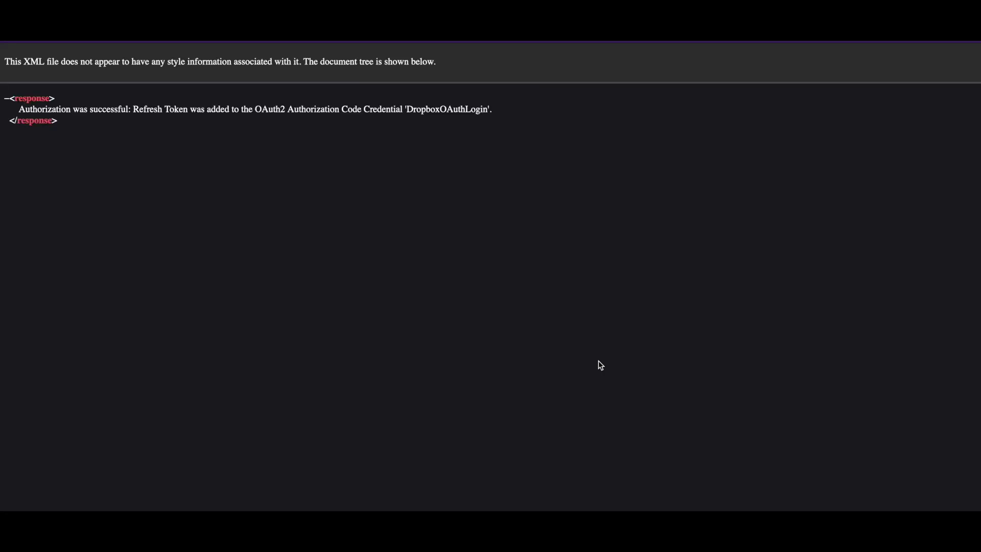
triple_click(265, 113)
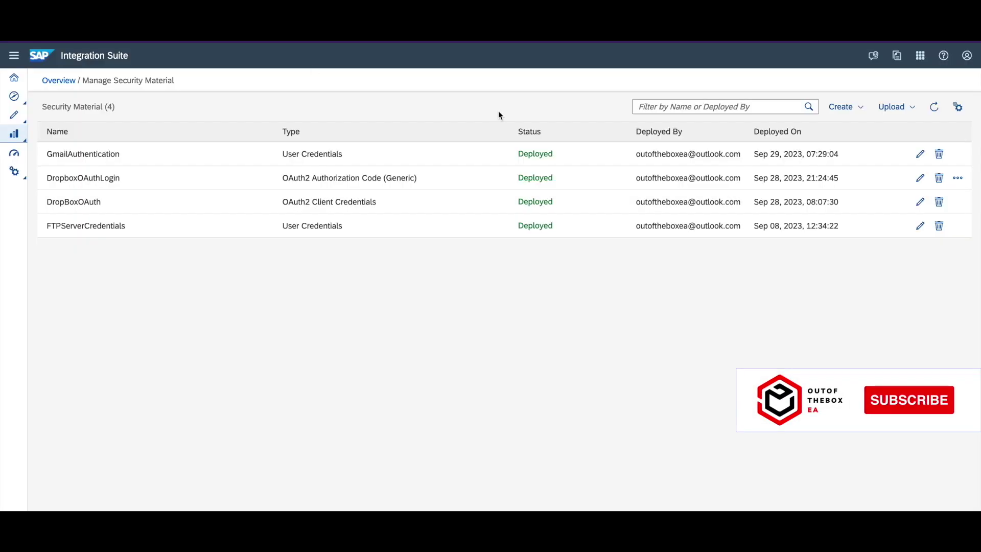
left_click(934, 106)
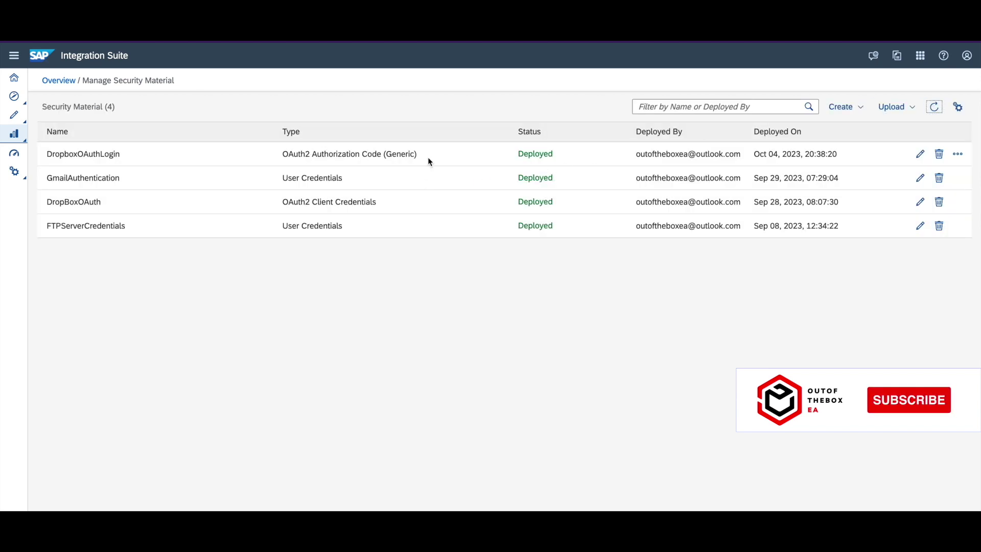
left_click_drag(282, 154, 418, 154)
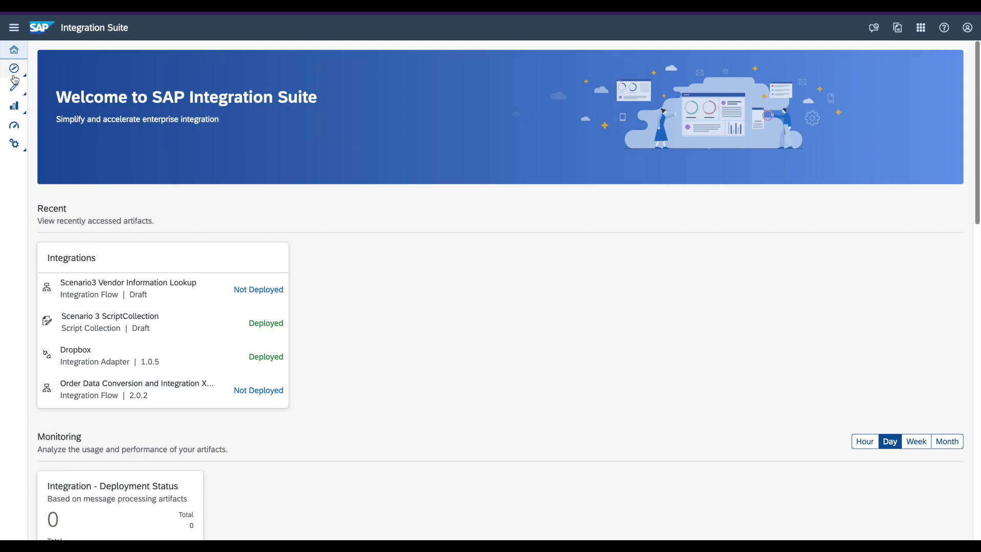
Open the Scenario3 Vendor Information Lookup package from the integration design packages and show its artifacts.
mouse_move(14, 87)
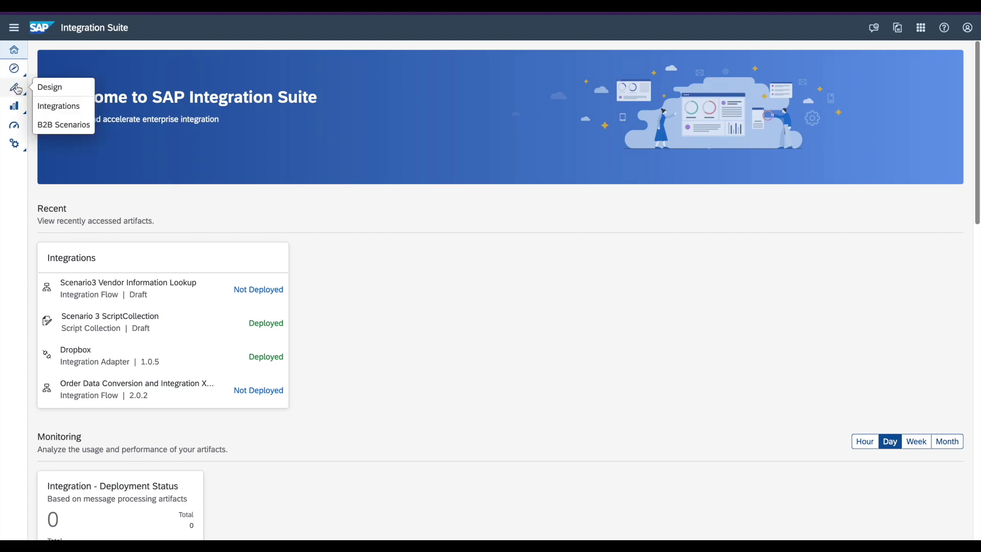
left_click(46, 108)
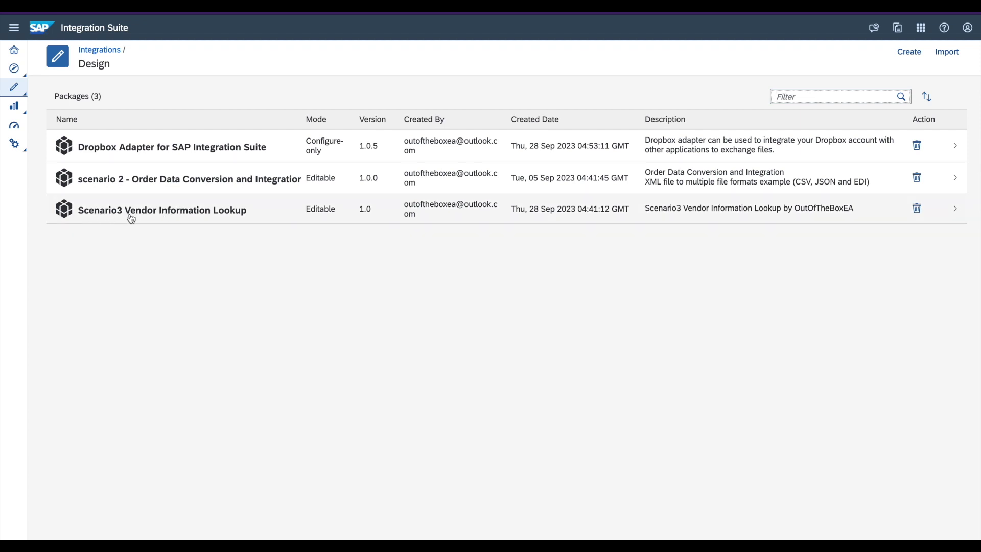
left_click(197, 216)
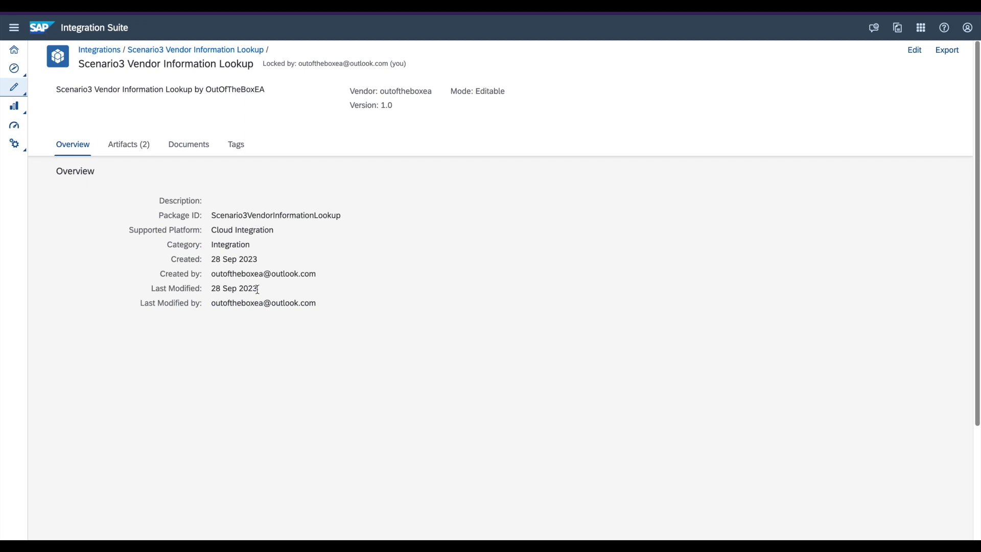
left_click(141, 152)
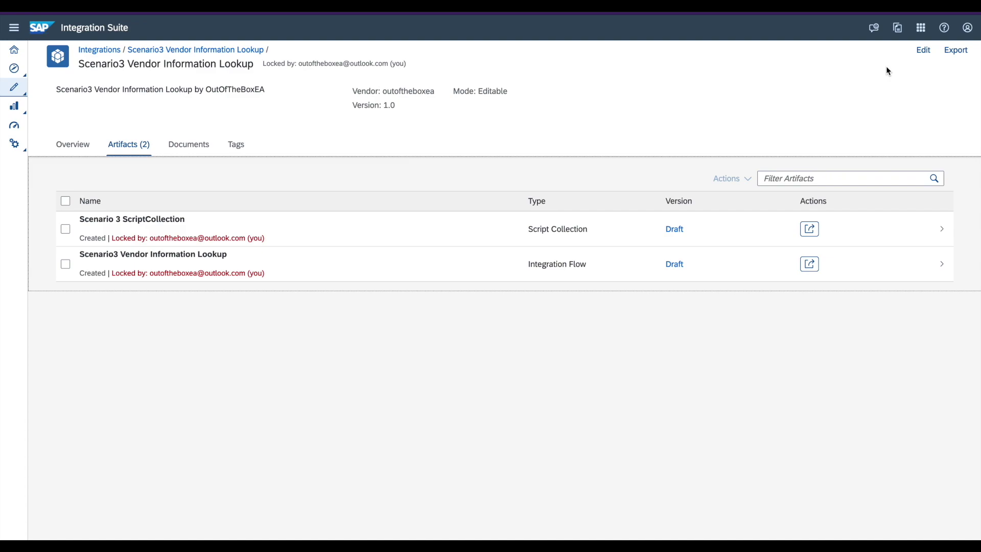
Switch the package to edit mode, closing the previous session, and view the artifact types that can be added.
left_click(922, 50)
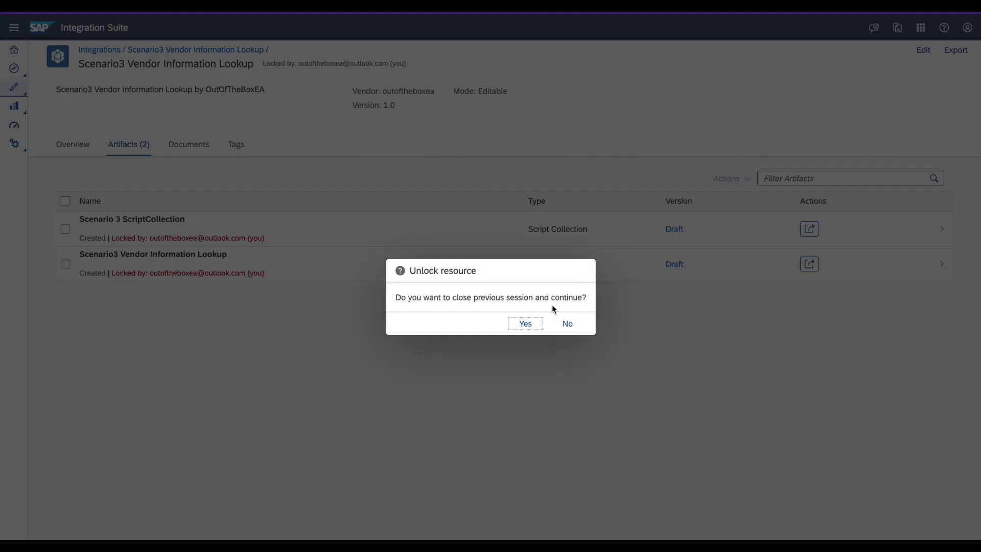
left_click(514, 325)
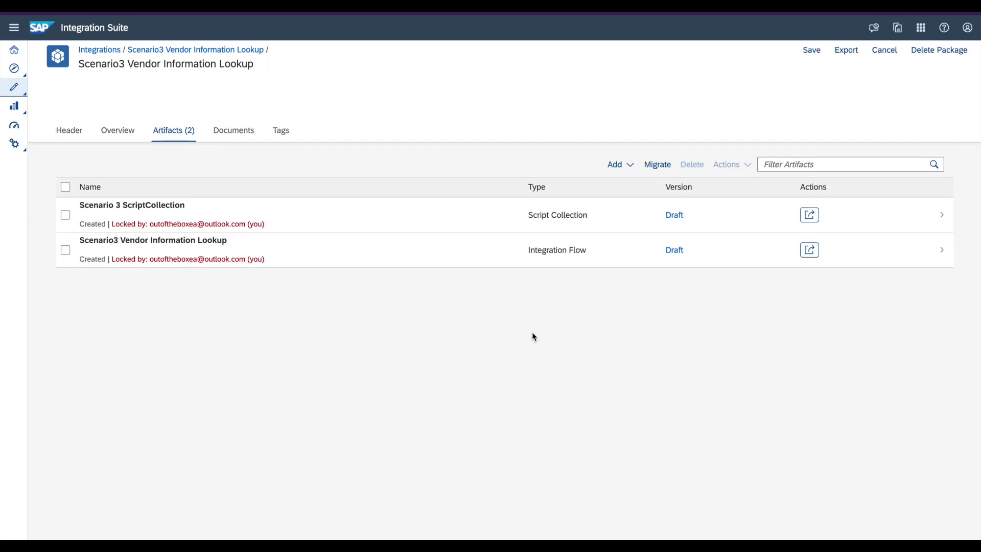
left_click(624, 170)
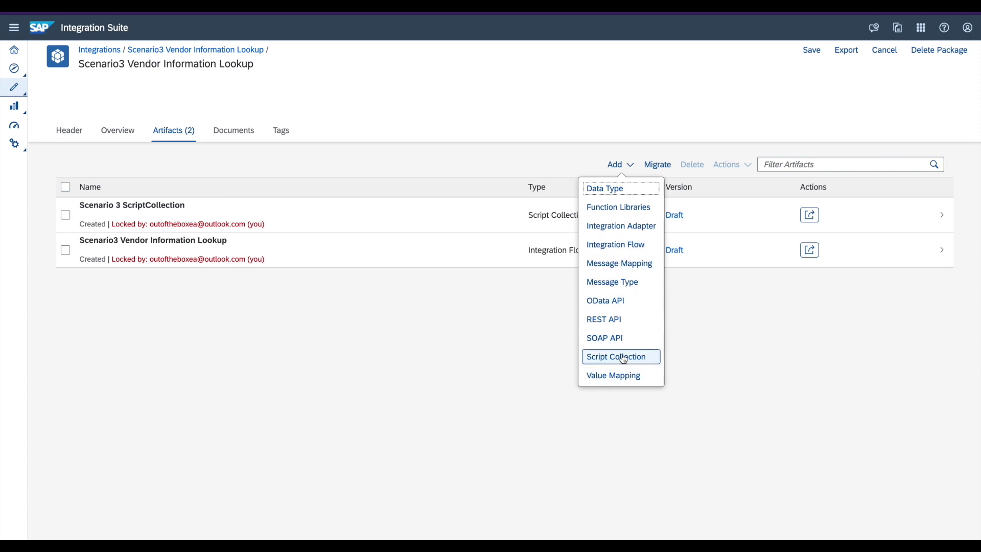
left_click(411, 354)
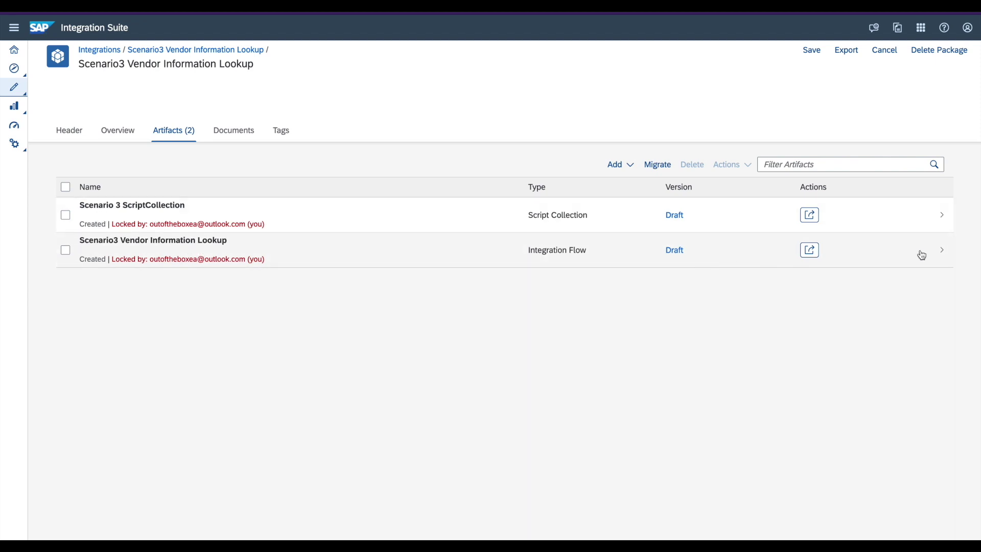
Open the Scenario3 Vendor Information Lookup integration flow and bring its whole diagram into view at 90% zoom.
left_click(939, 254)
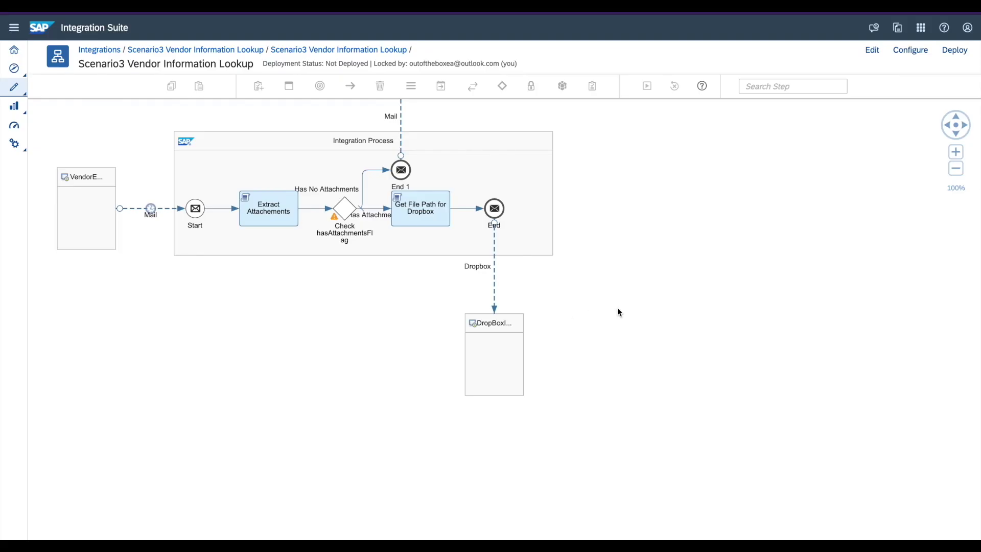
left_click_drag(617, 311, 705, 398)
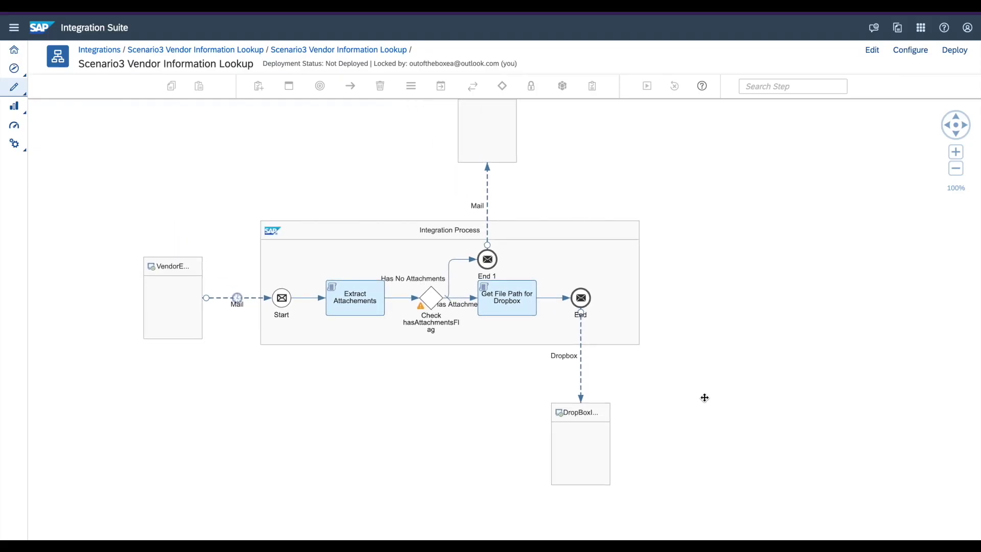
scroll(739, 345, "up", 1)
scroll(740, 345, "down", 2)
scroll(740, 340, "down", 2)
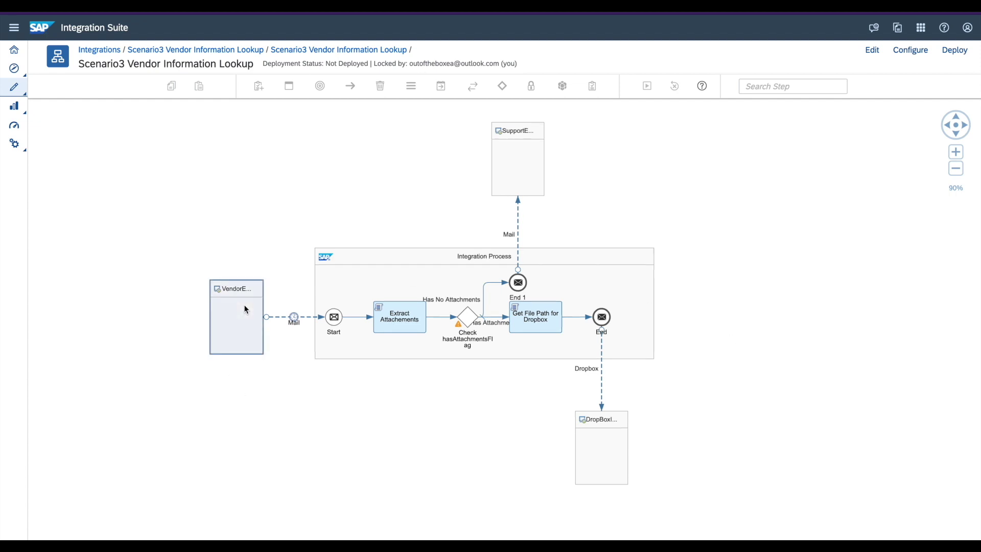
Inspect the flow's vendor e-mail sender, support e-mail and Dropbox receivers, Get File Path for Dropbox script and attachment-check router.
left_click(225, 303)
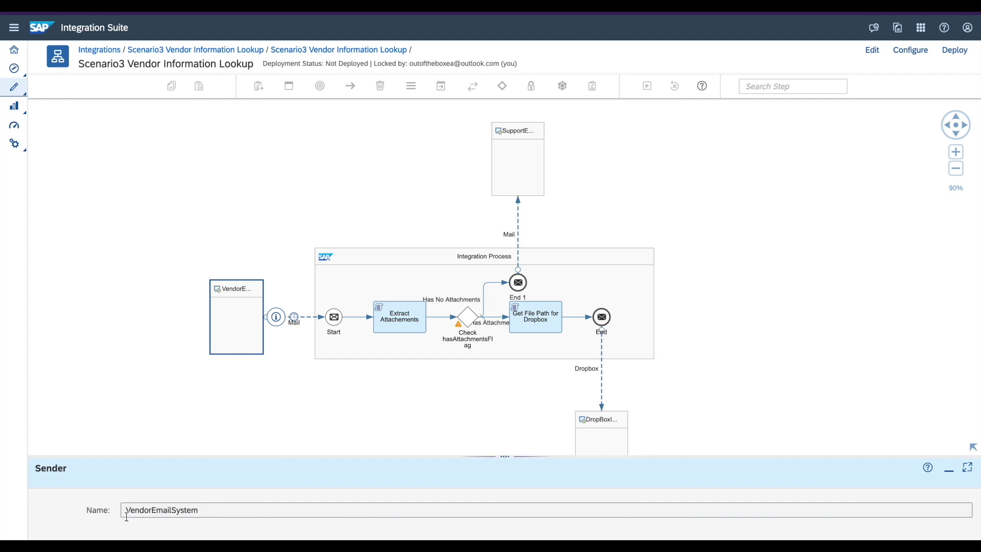
left_click(510, 176)
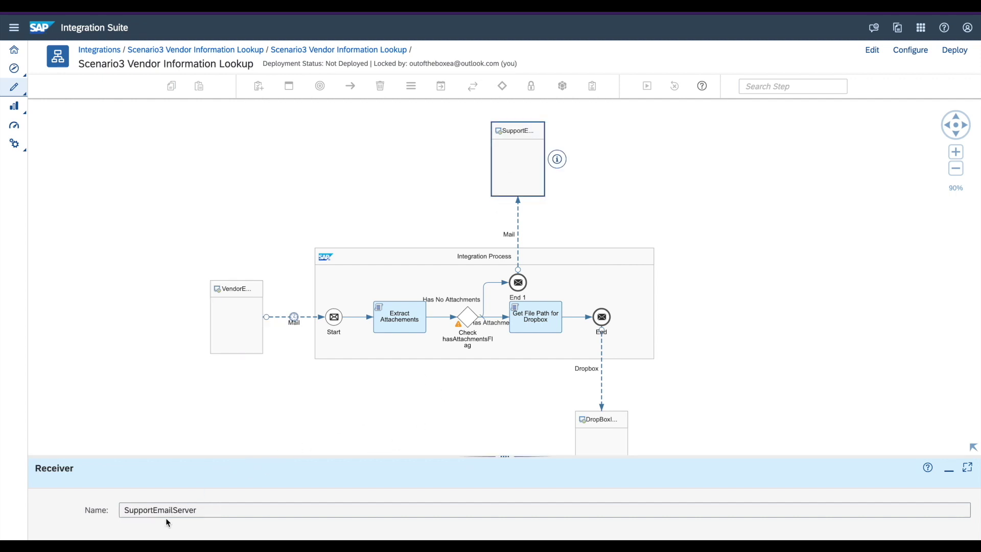
left_click(595, 449)
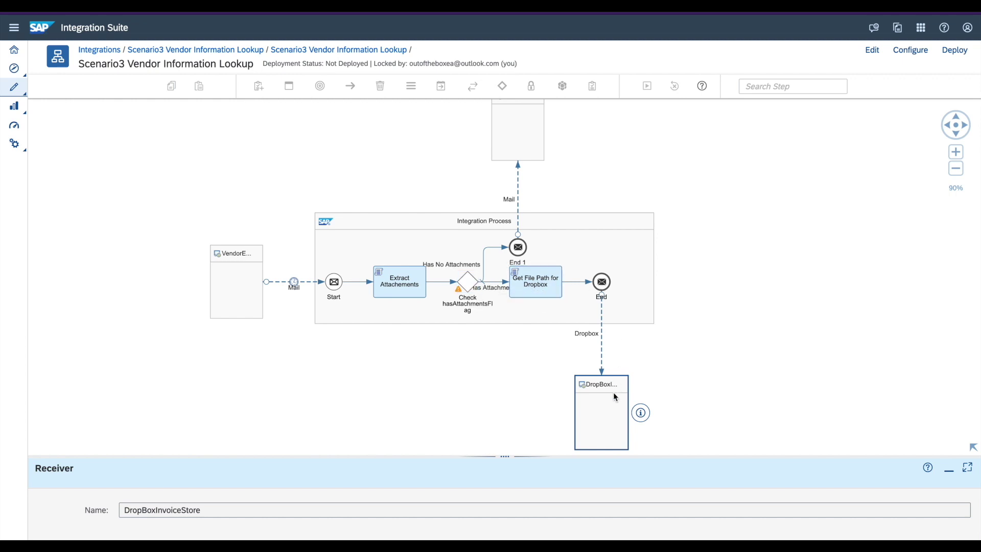
left_click(539, 284)
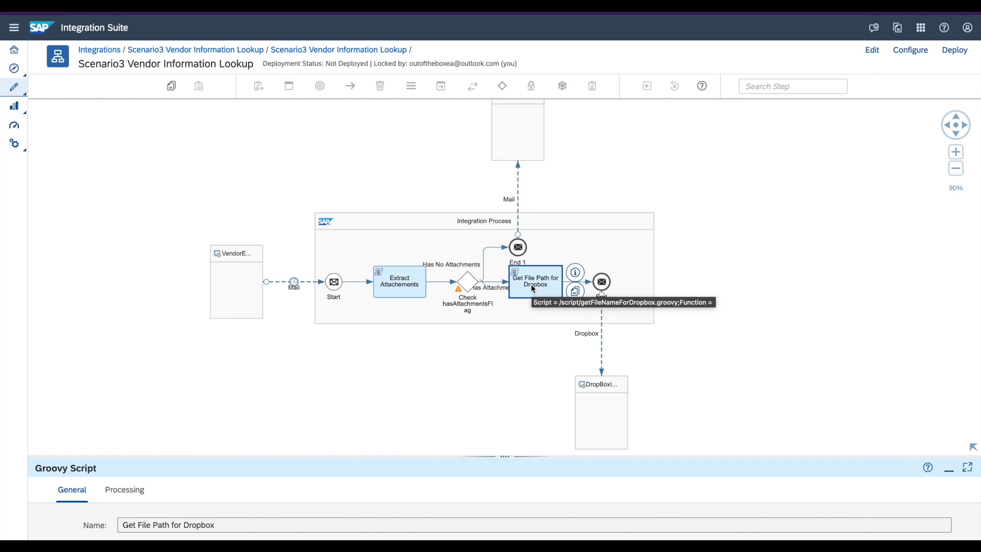
left_click(464, 287)
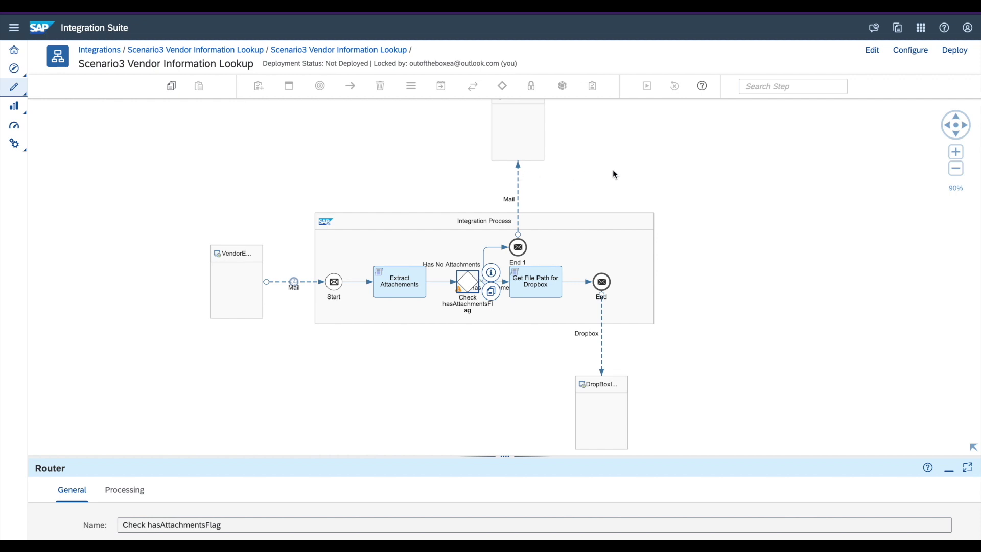
left_click_drag(612, 169, 623, 205)
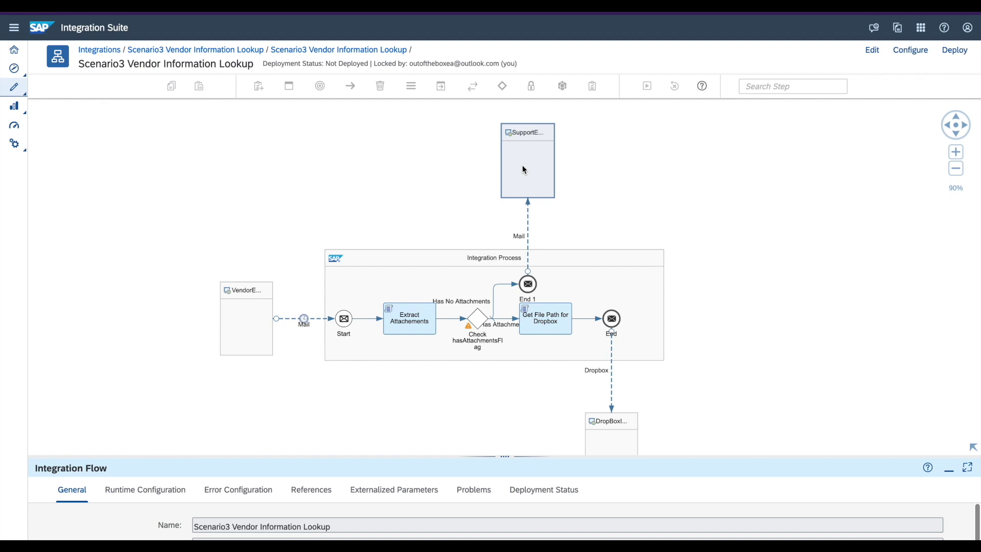
left_click_drag(703, 238, 701, 221)
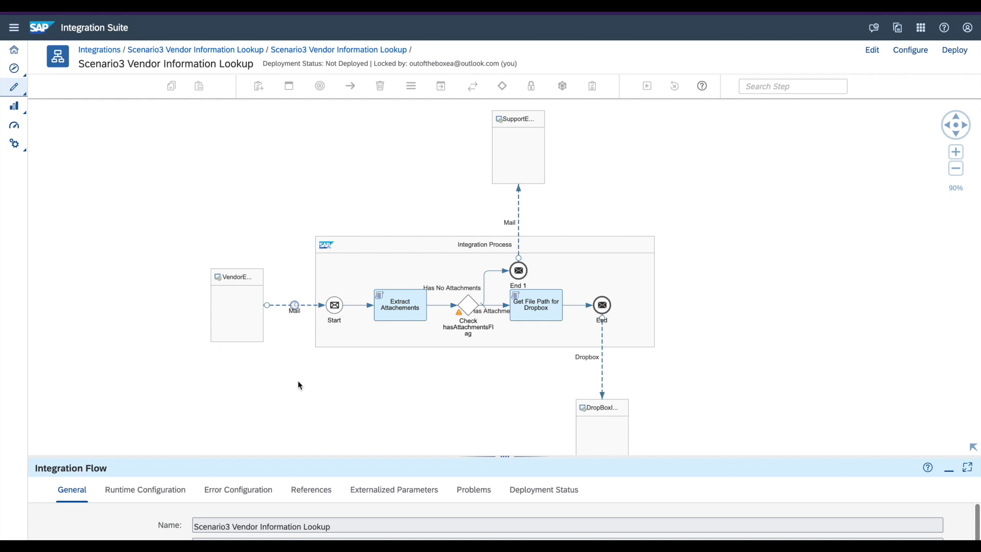
left_click_drag(428, 385, 431, 367)
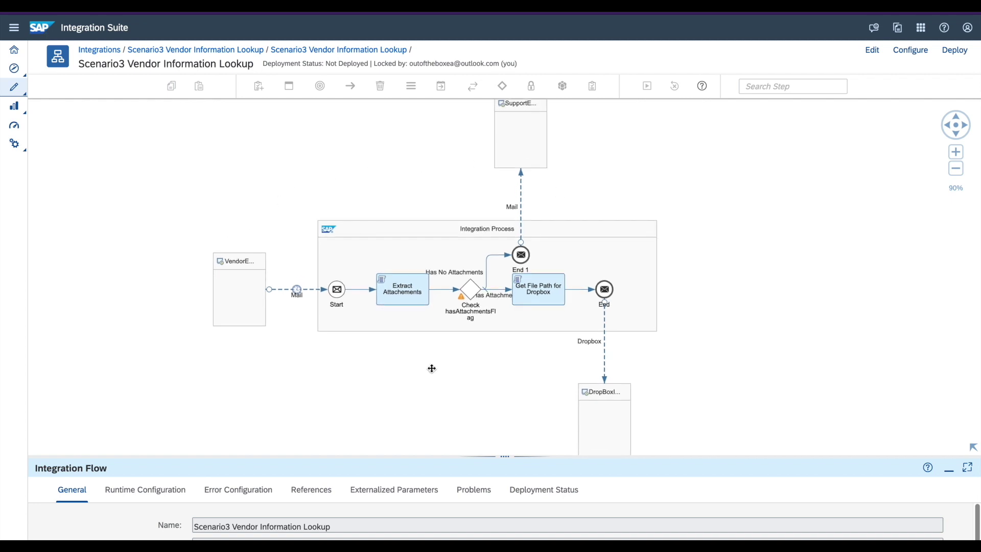
Switch the Scenario3 Vendor Information Lookup flow to edit mode, closing the previous session.
left_click(870, 50)
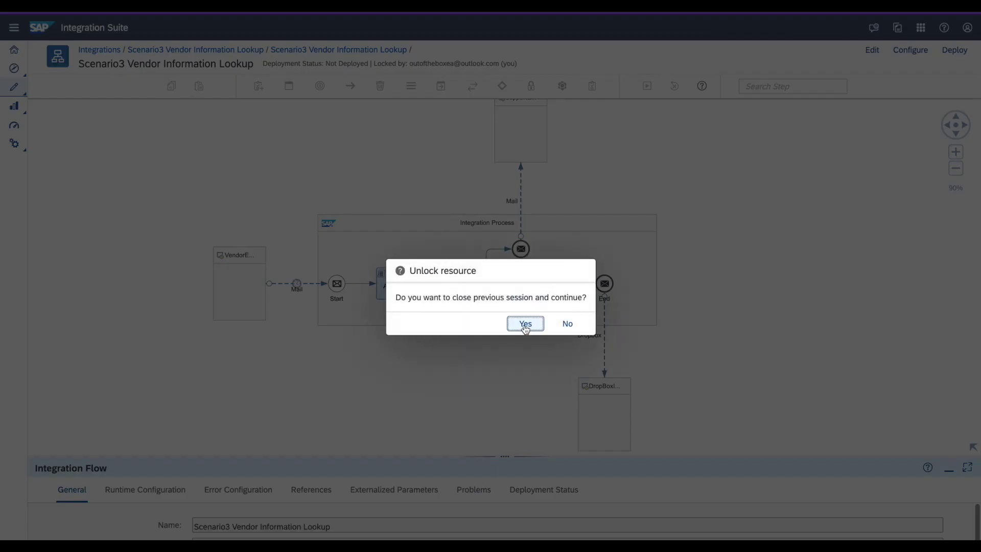
left_click(524, 325)
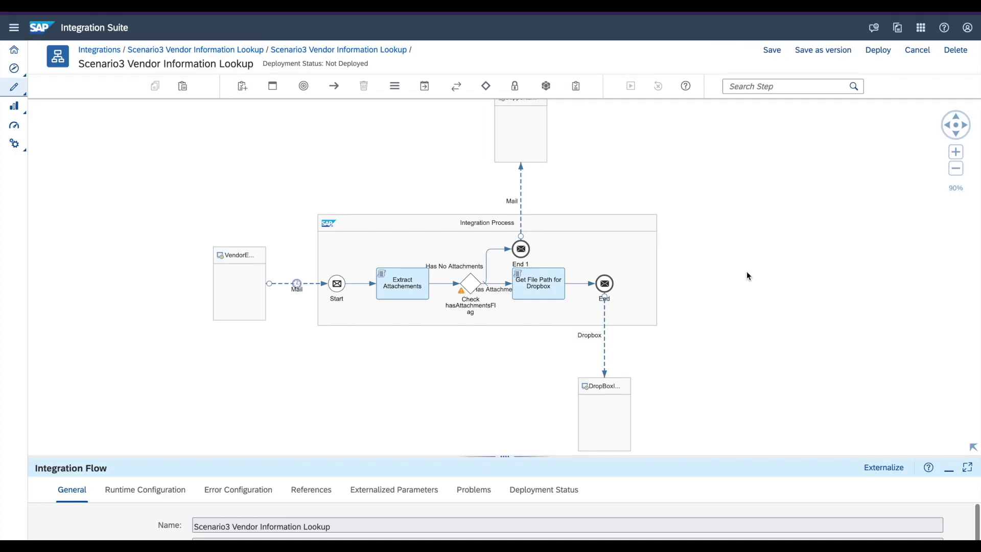
left_click_drag(746, 274, 717, 251)
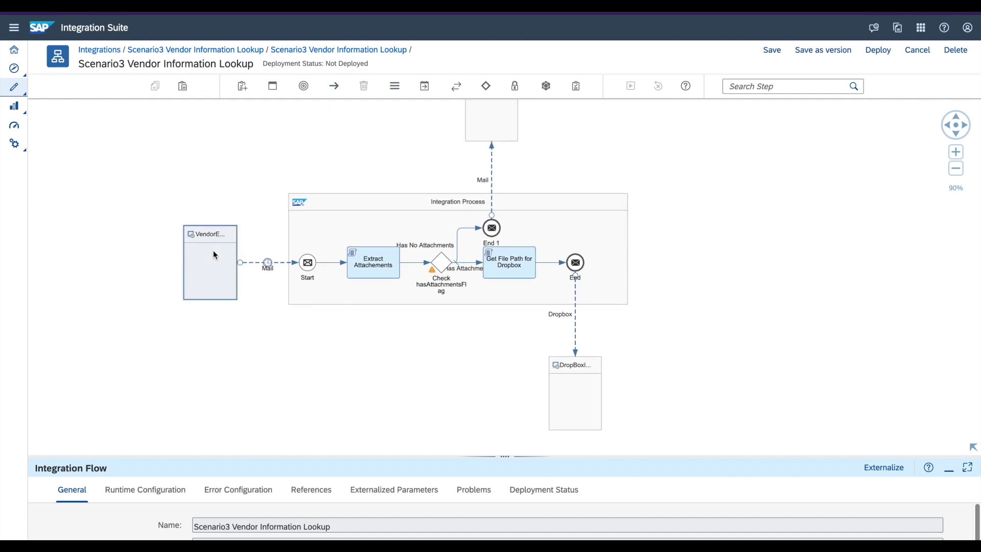
View the participant types that can be added and inspect the vendor e-mail sender's name.
left_click(242, 86)
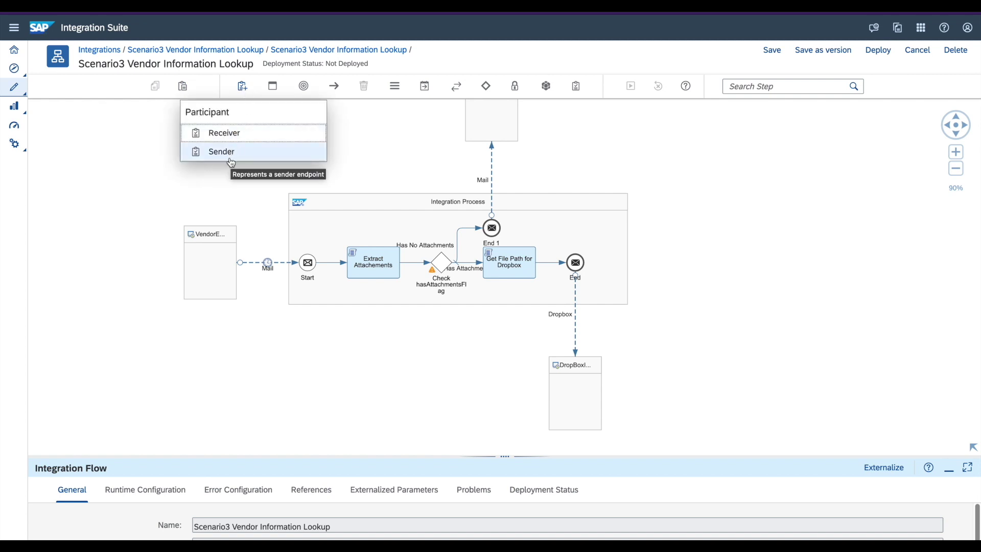
left_click(211, 258)
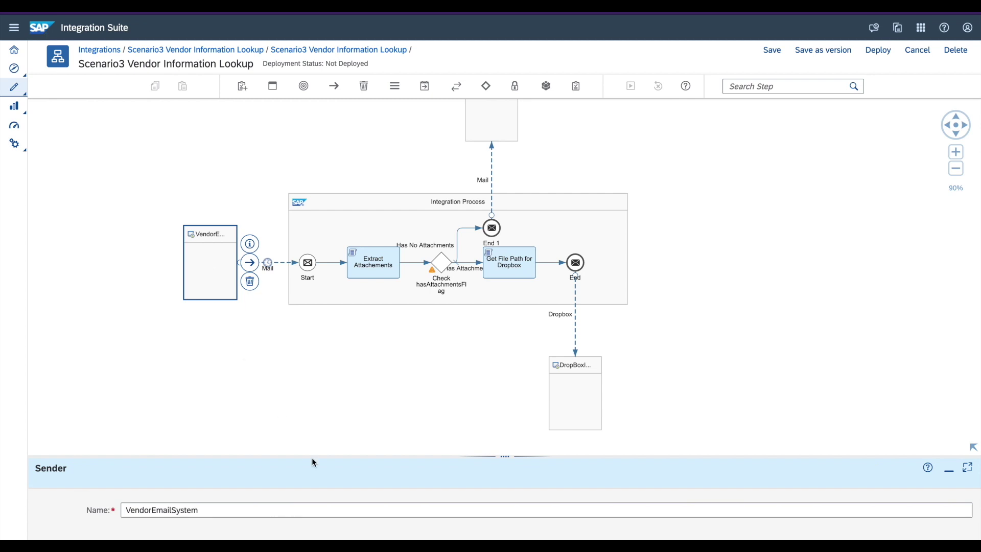
left_click_drag(313, 455, 313, 373)
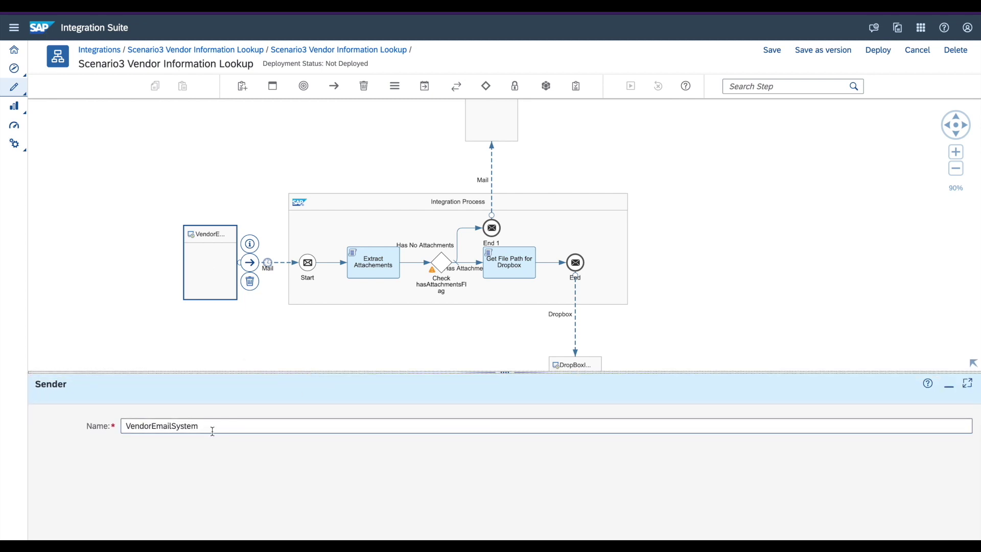
left_click(215, 352)
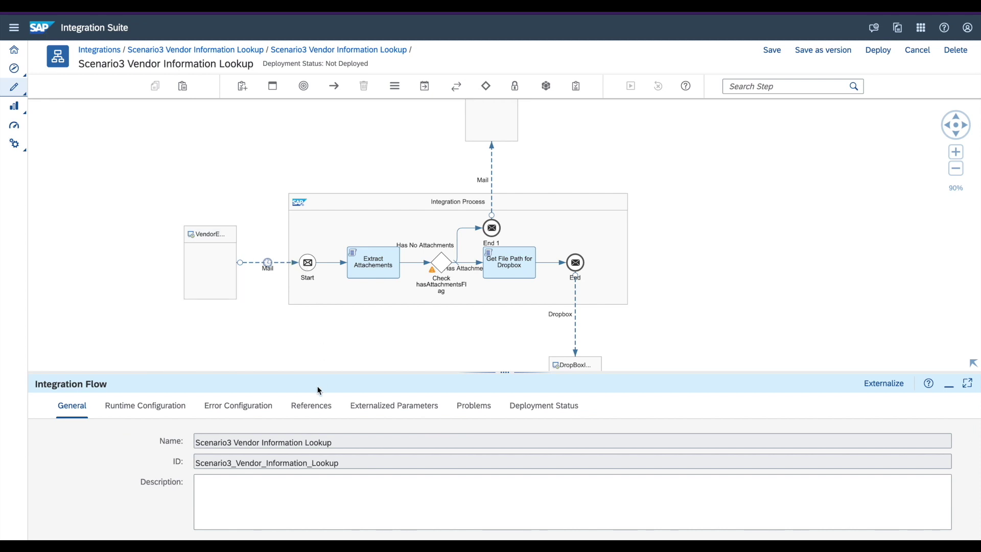
Inspect the general details of the sender Mail channel, including its name, adapter type and transport protocol.
left_click(282, 263)
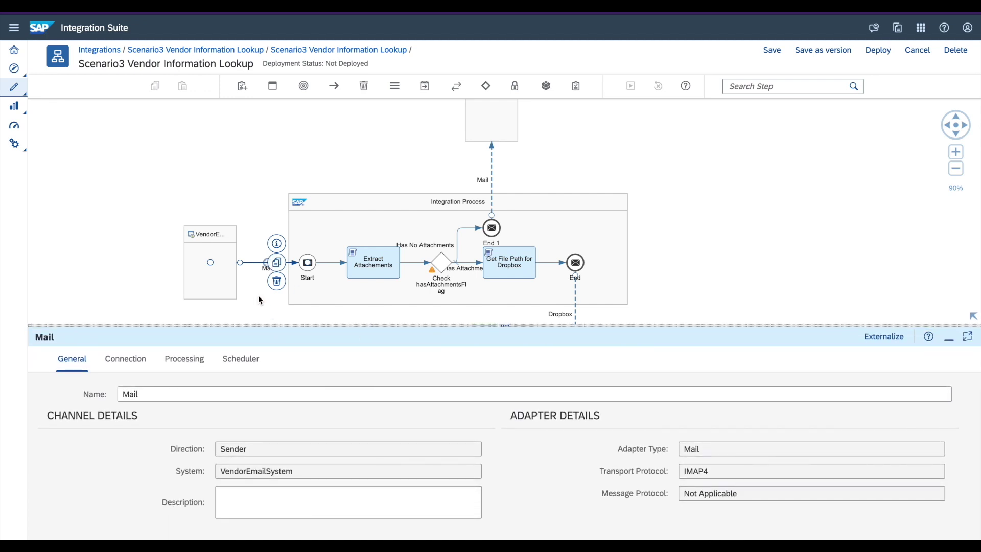
left_click(141, 398)
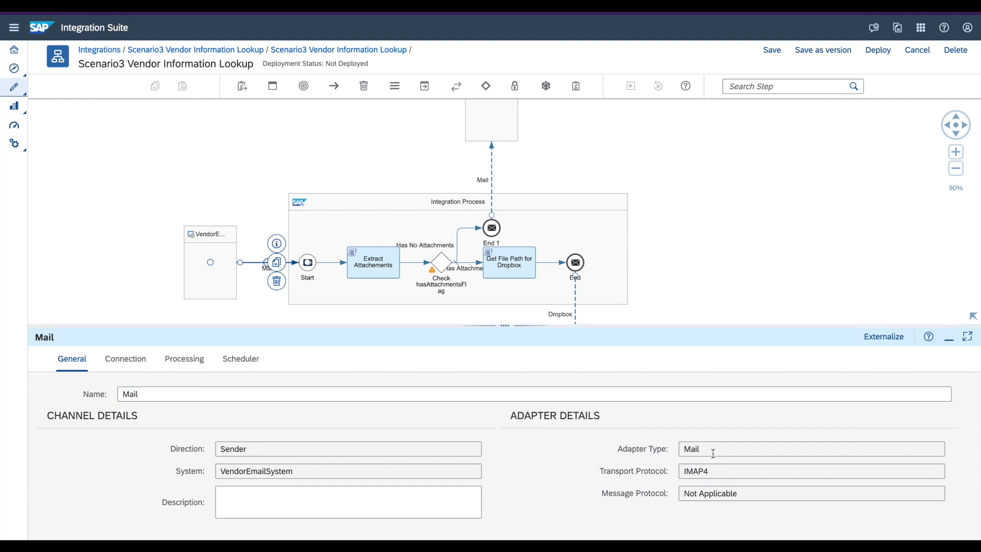
double_click(688, 472)
Show the sender Mail channel's connection details and examine the IMAP server address and port.
left_click(126, 360)
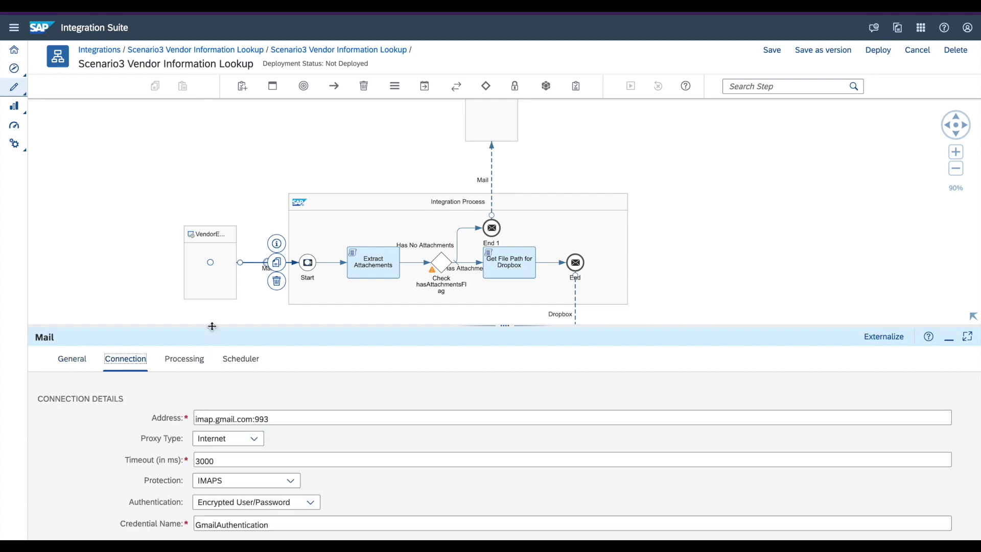
left_click_drag(213, 332, 213, 257)
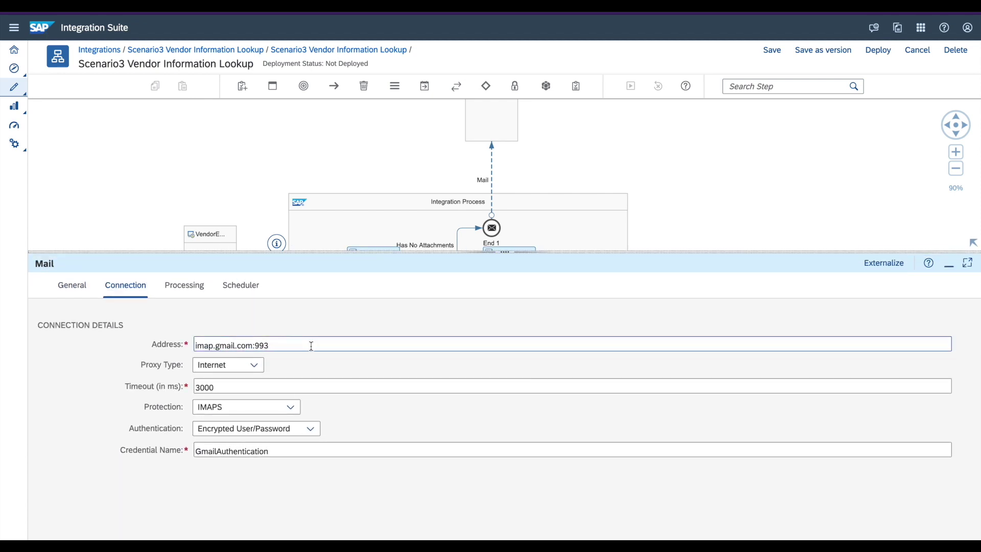
mouse_move(311, 346)
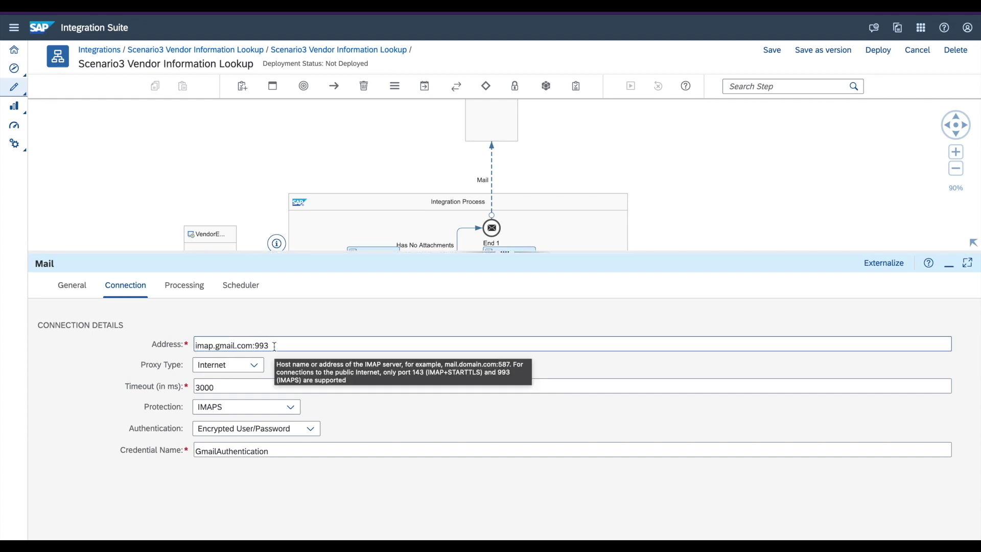
double_click(297, 345)
left_click(298, 346)
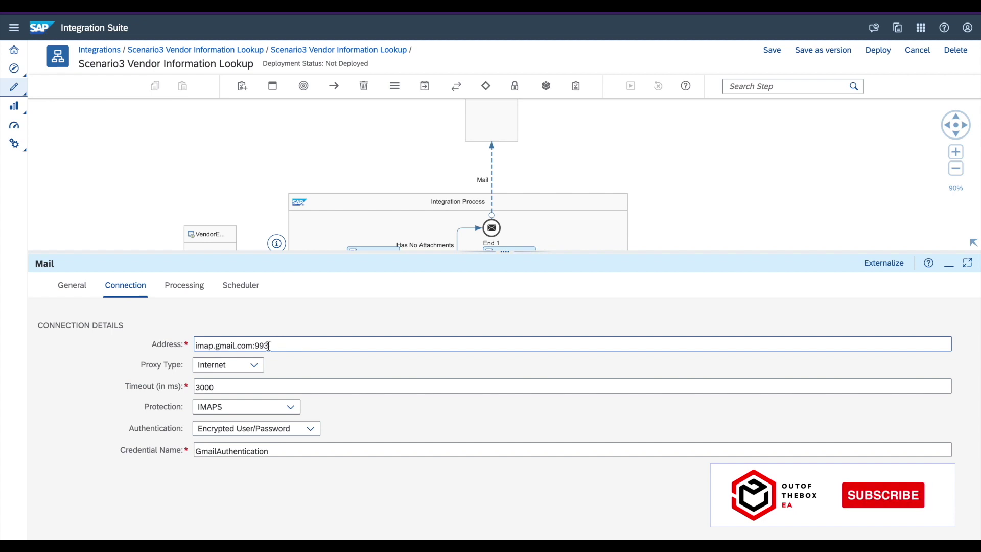
left_click_drag(280, 347, 197, 345)
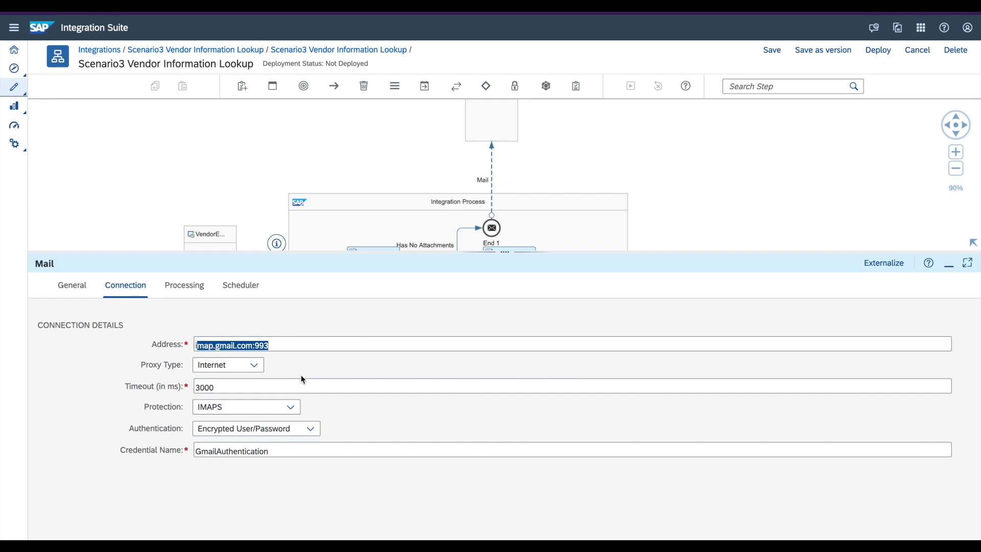
Check the mail connection's proxy type, timeout and available protection options, keeping IMAPS as the protection.
left_click(254, 365)
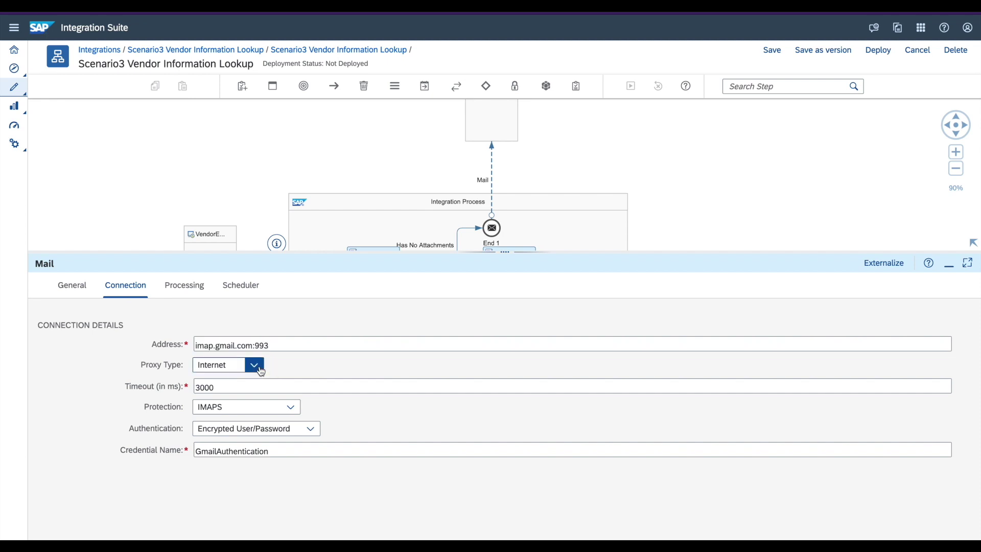
left_click(299, 371)
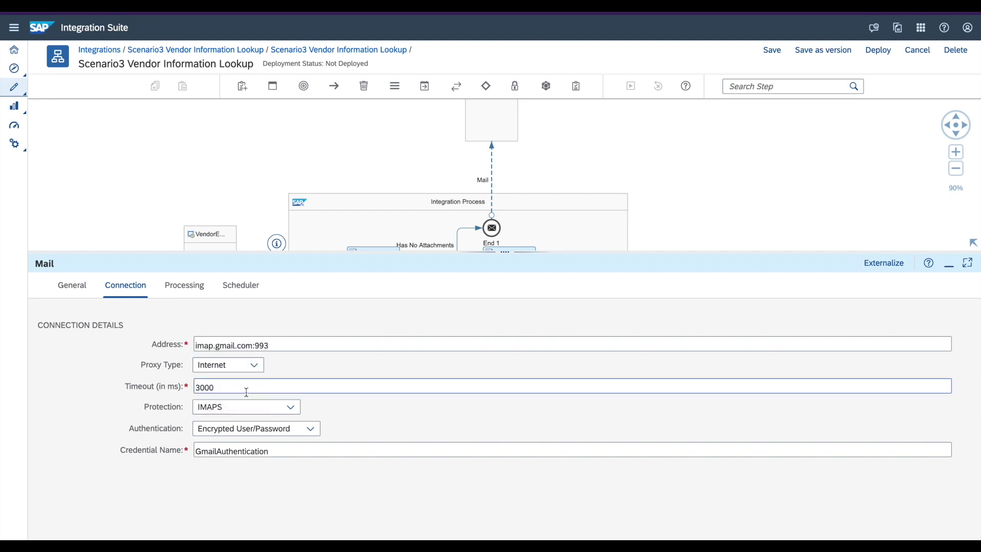
left_click(217, 389)
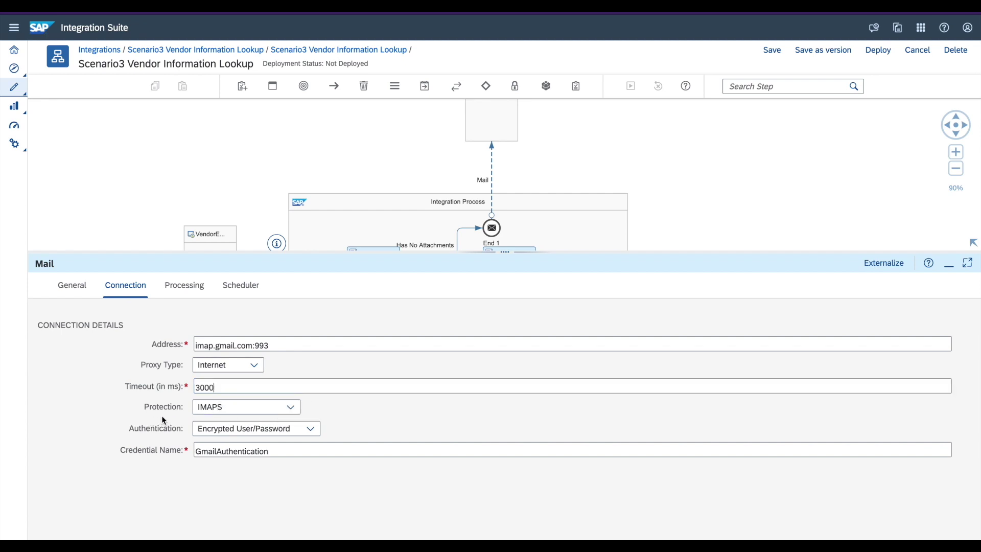
left_click(291, 409)
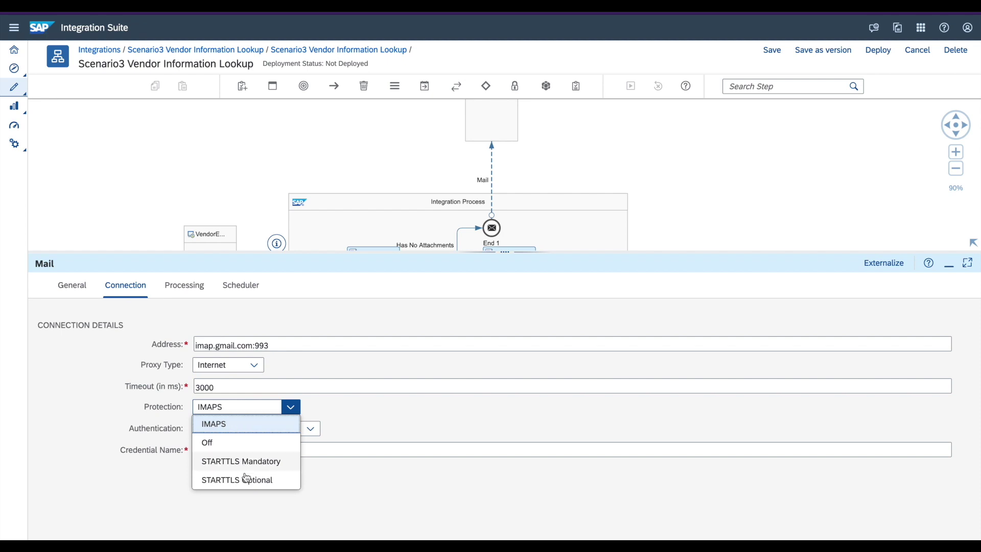
left_click(225, 435)
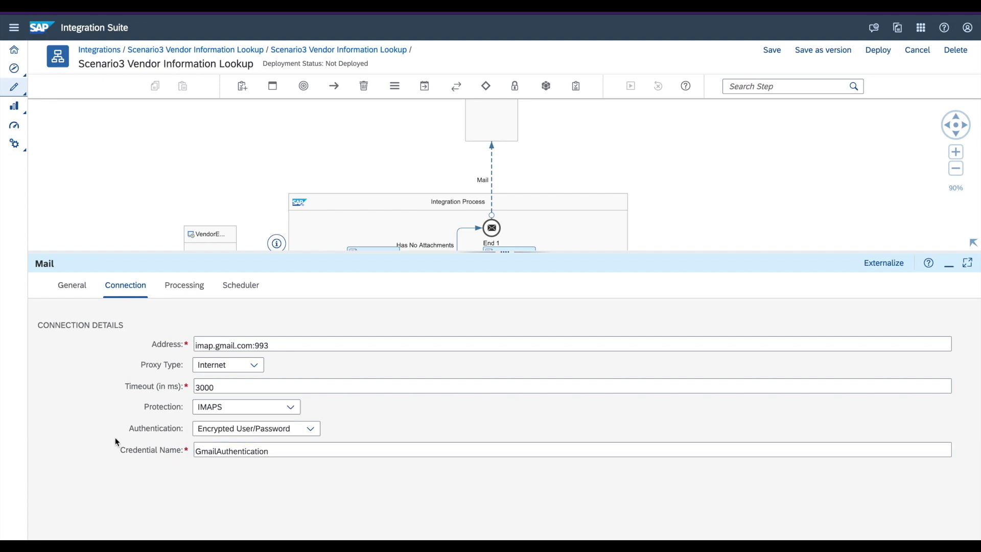
Review the mail connection's authentication options, keeping Encrypted User/Password, and examine the credential name it uses.
left_click(307, 433)
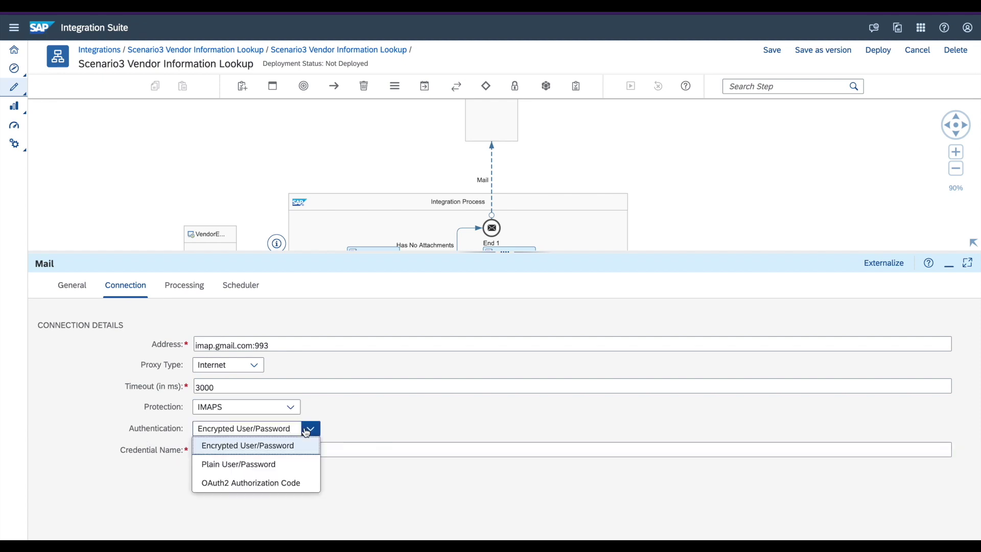
left_click(281, 454)
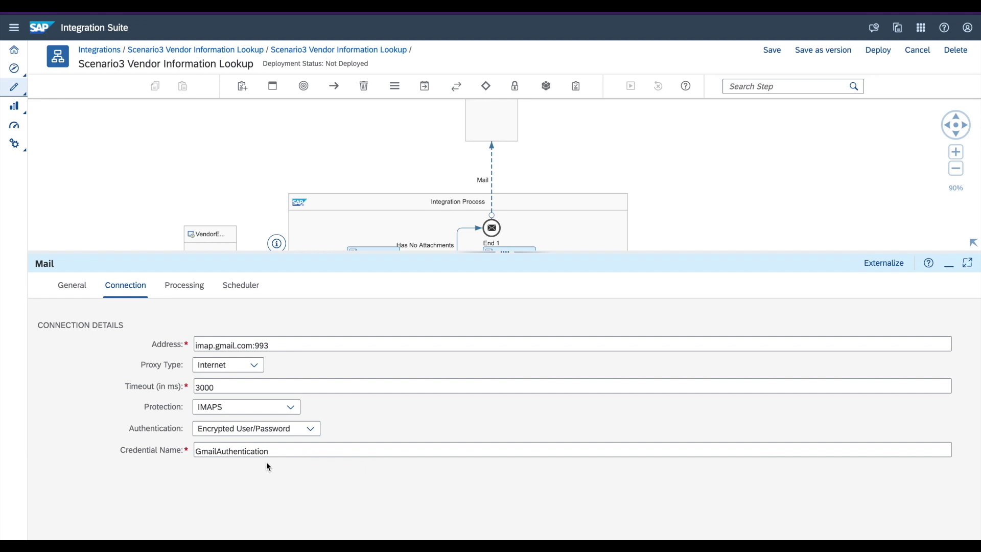
left_click(242, 455)
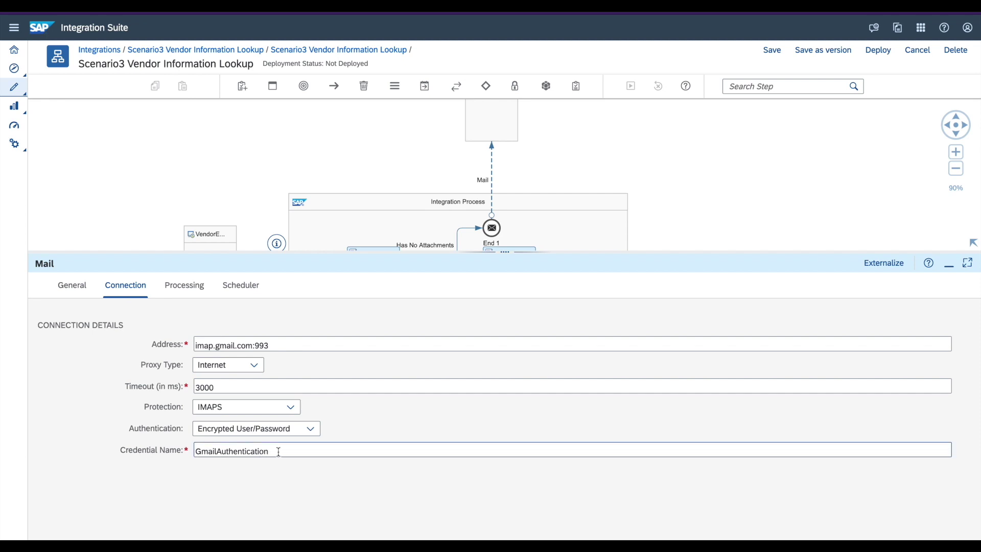
double_click(201, 453)
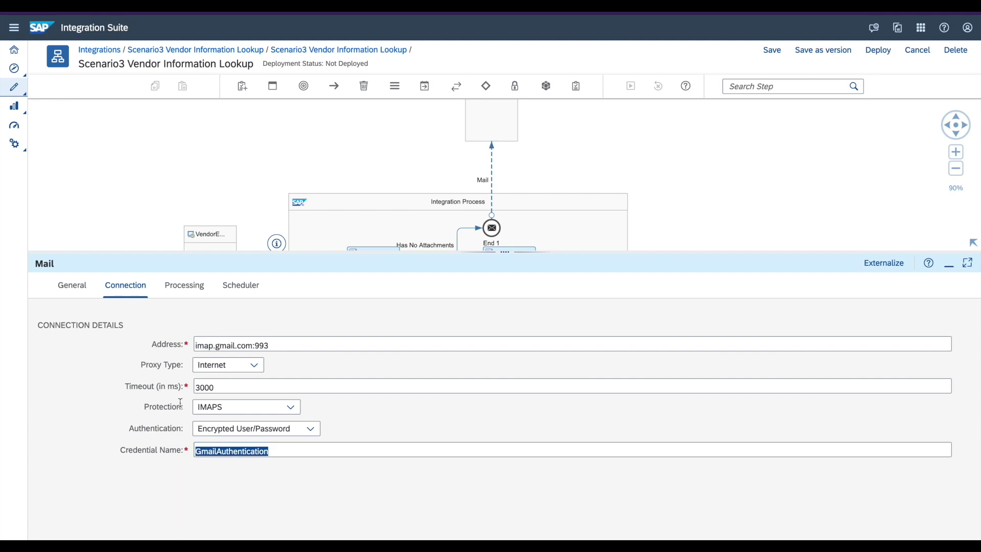
Examine the Mail channel's processing folder, message selection and polling limit, keeping the selection at Only Unread.
left_click(201, 287)
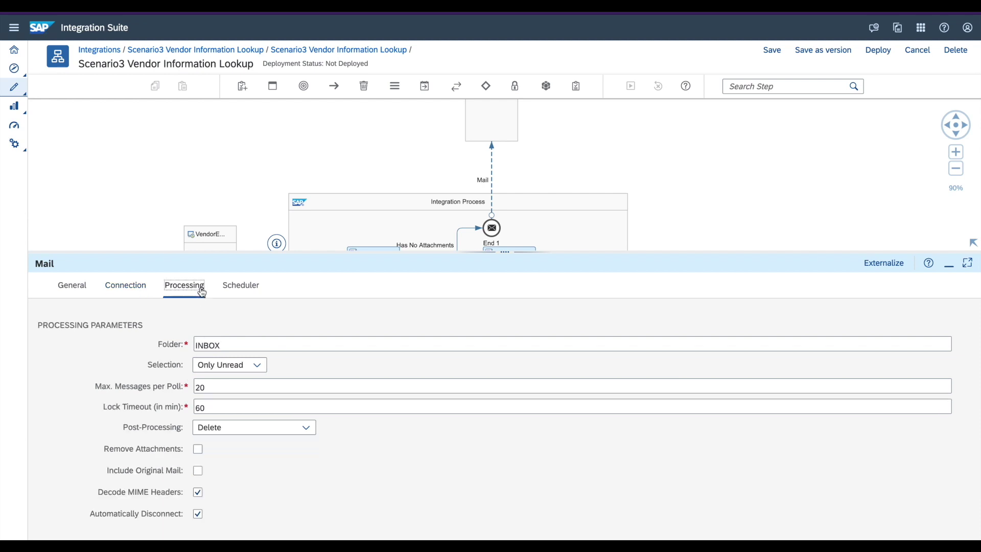
left_click(245, 342)
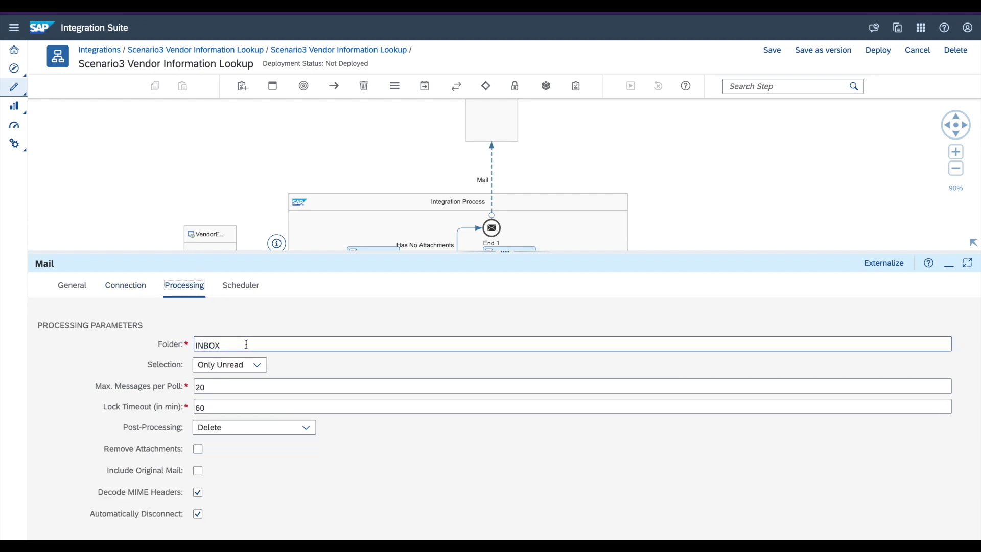
double_click(201, 344)
left_click(255, 366)
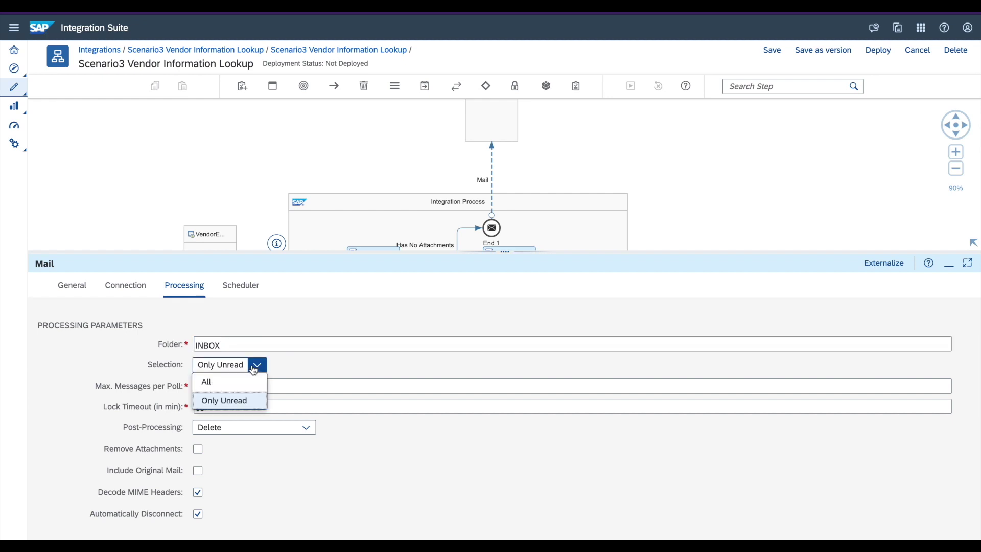
left_click(242, 401)
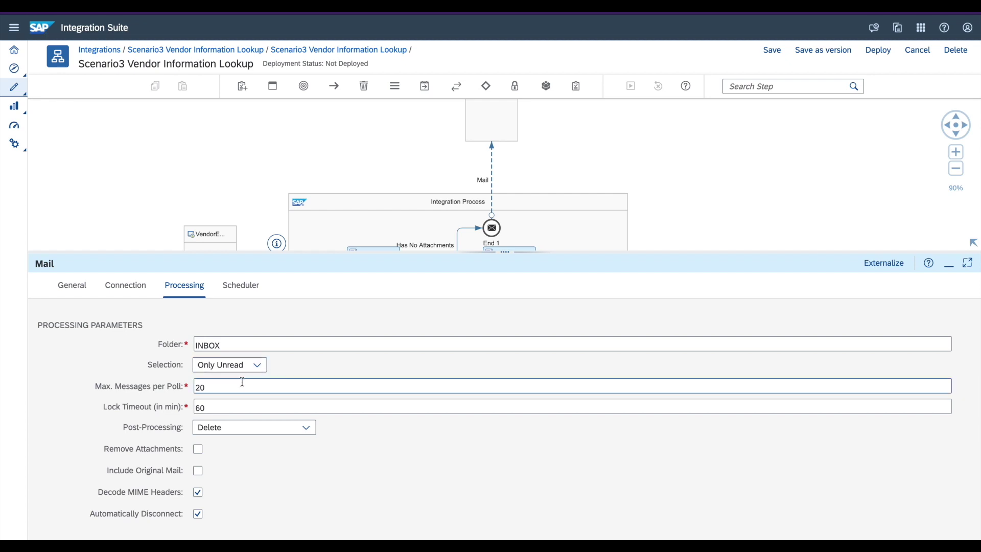
left_click(226, 391)
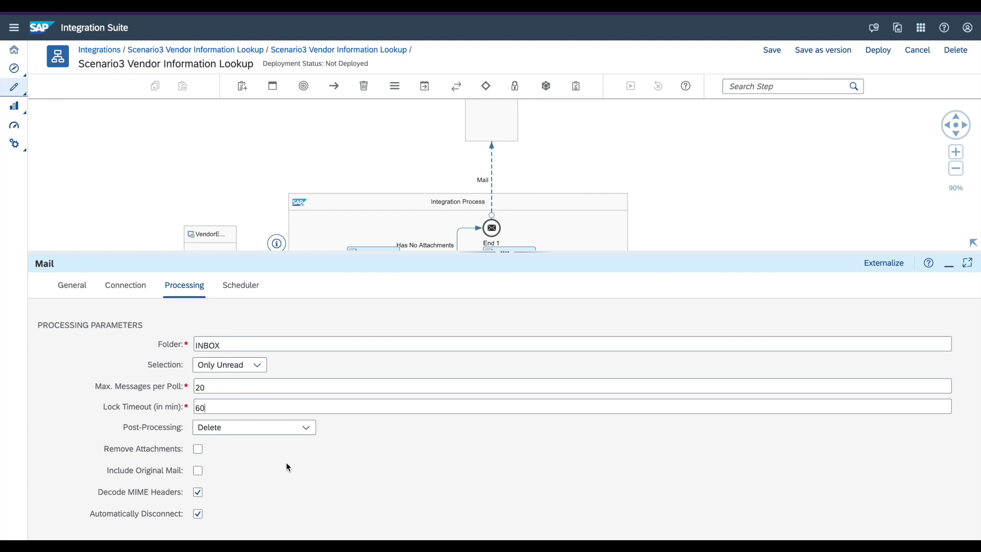
Review the post-processing choices for handled mails, keeping Delete selected.
left_click(307, 428)
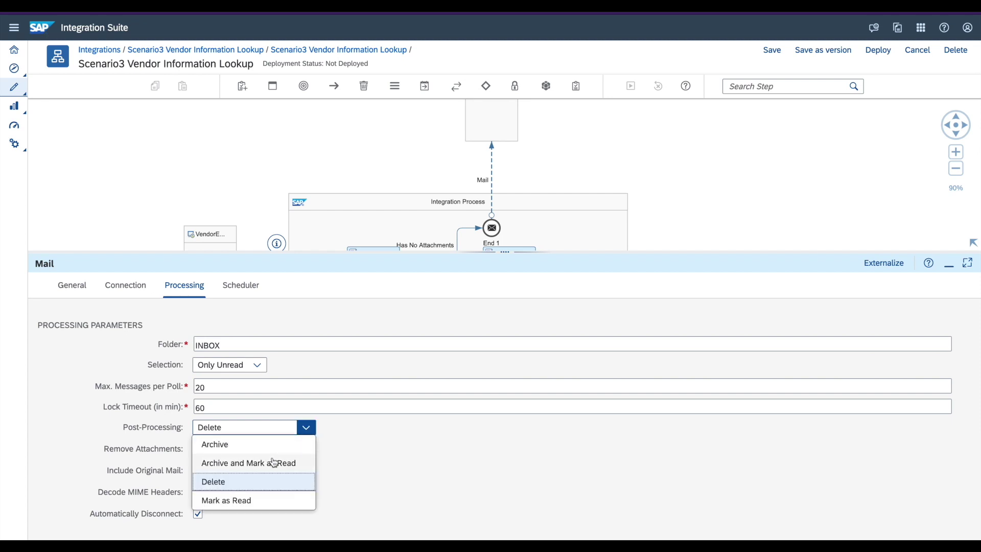
left_click(278, 488)
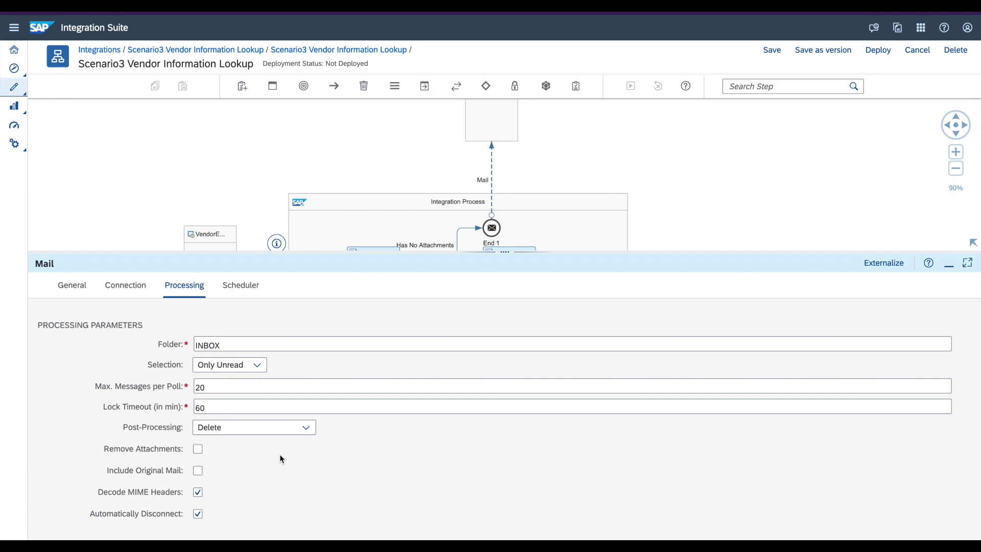
left_click(284, 430)
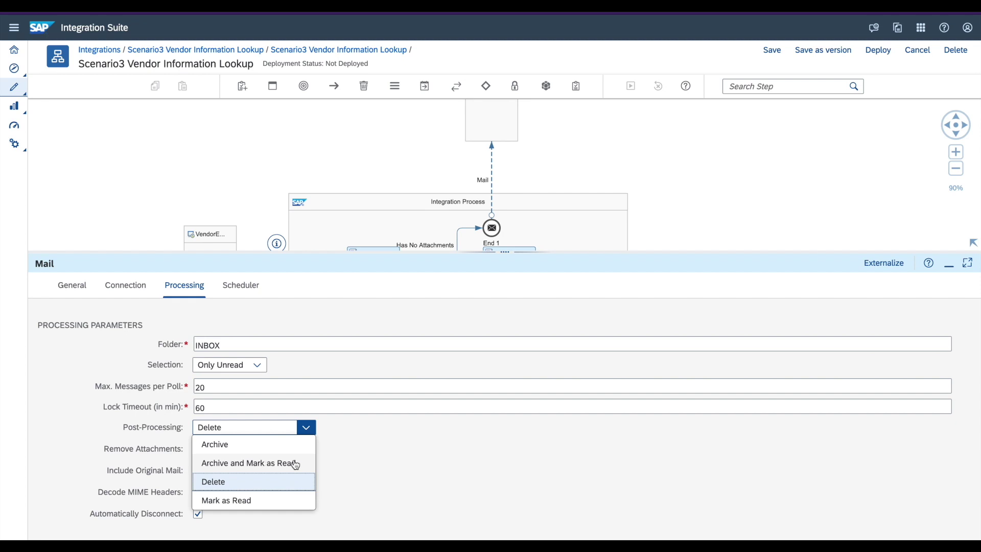
left_click(344, 456)
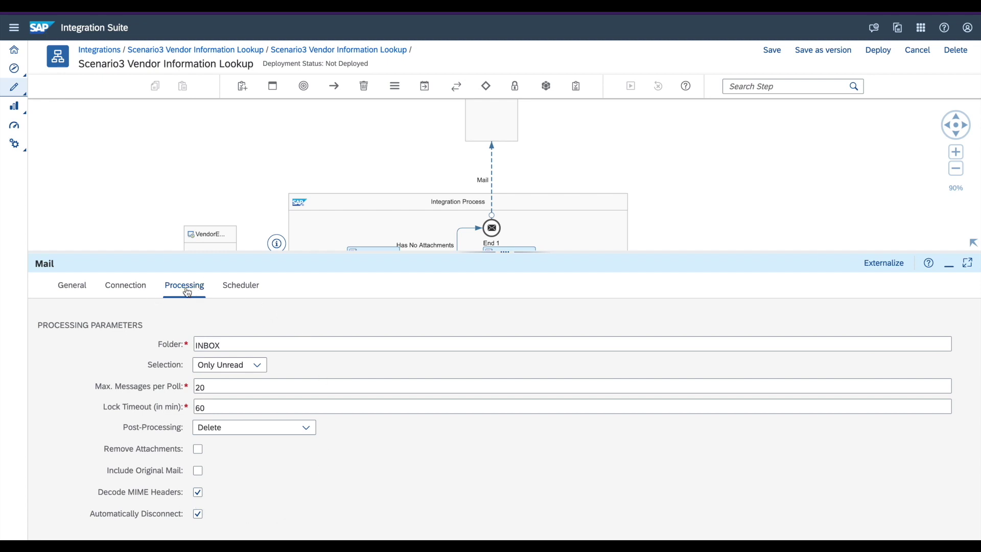
Show the Mail channel's scheduler and examine the recurrence settings, keeping the schedule daily.
left_click(257, 288)
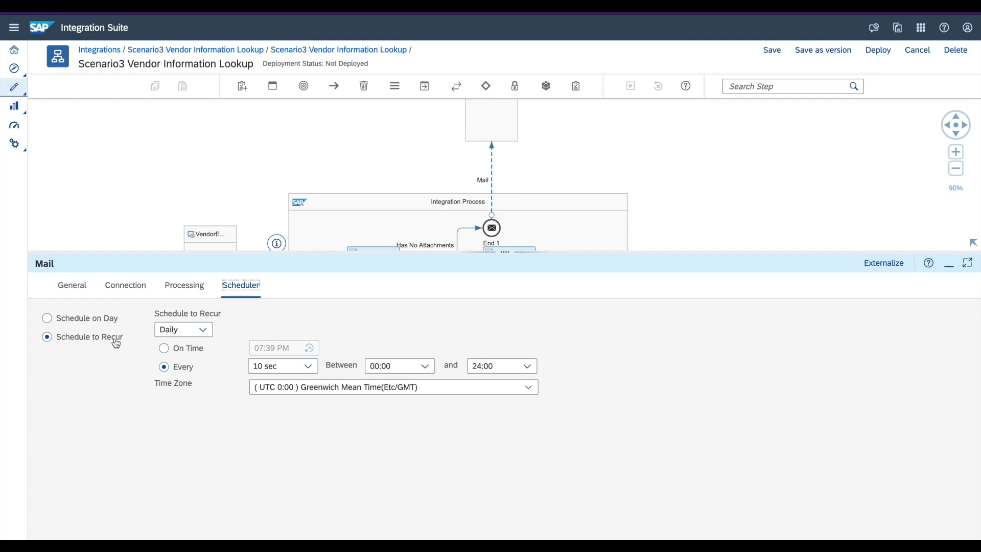
left_click(204, 330)
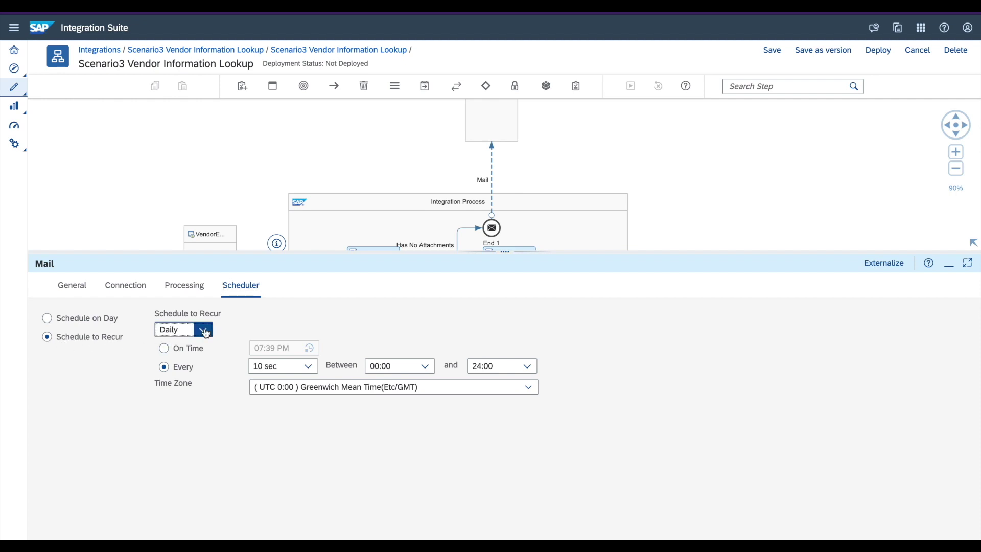
left_click(173, 347)
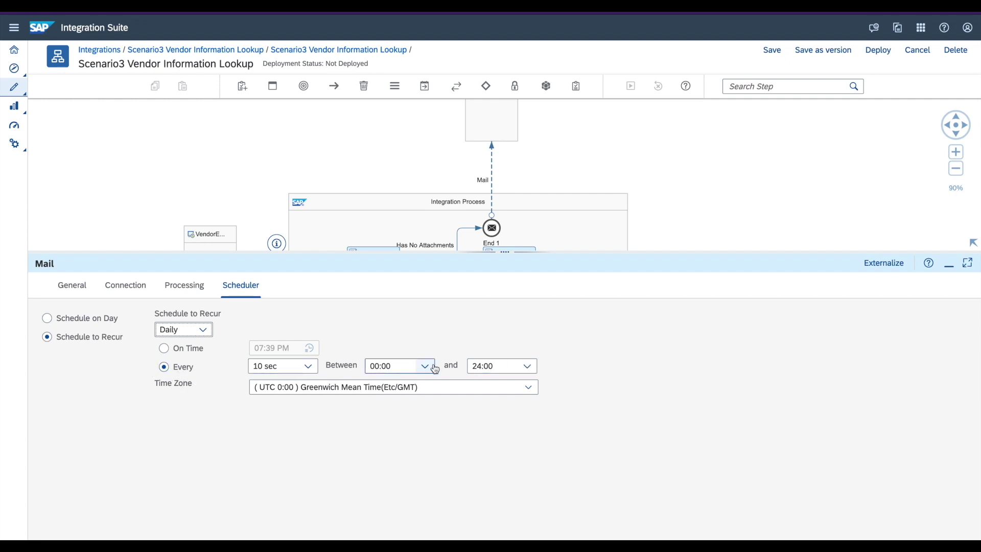
Review the scheduler's time zone choices, keeping Greenwich Mean Time, and return to the flow diagram at the vendor email sender.
left_click(528, 387)
left_click(593, 409)
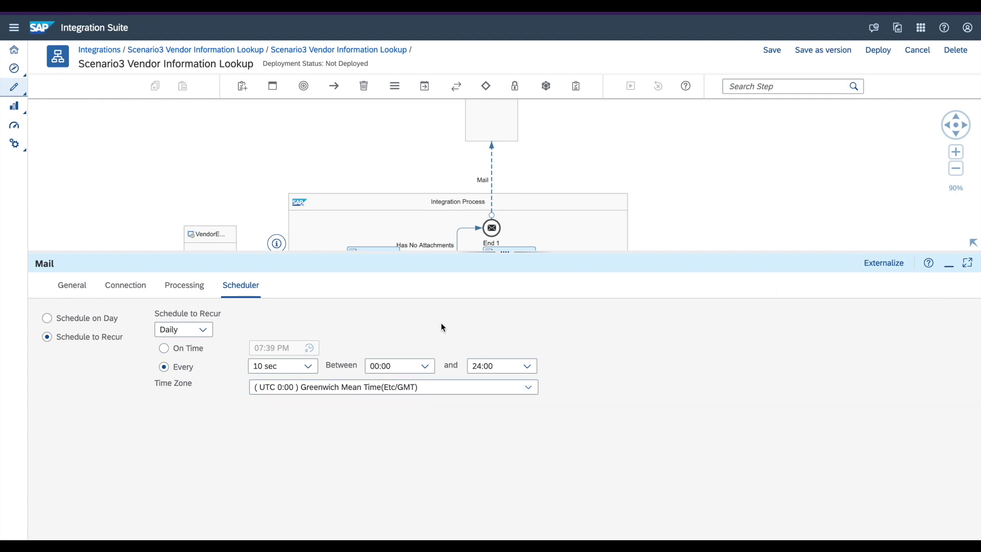
left_click(952, 267)
left_click(195, 236)
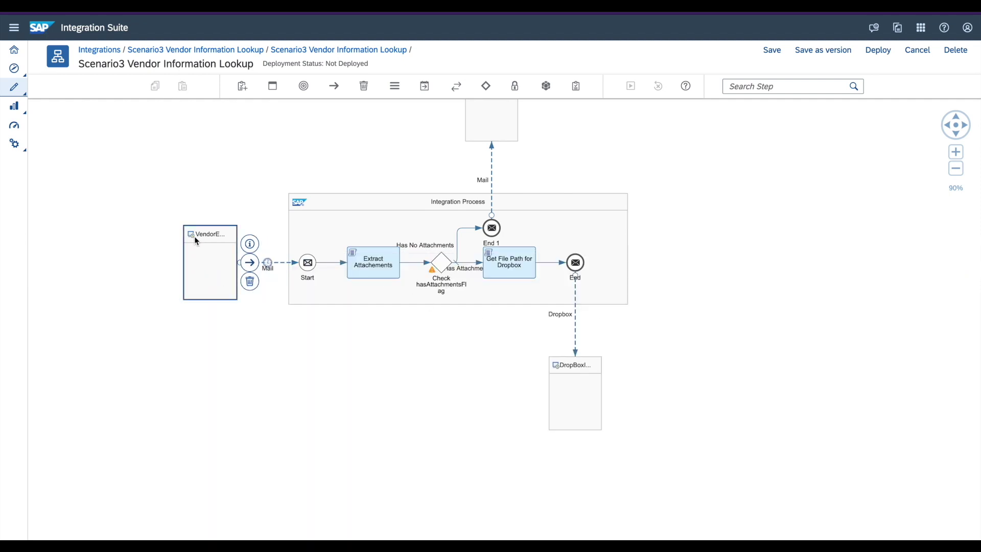
left_click(302, 388)
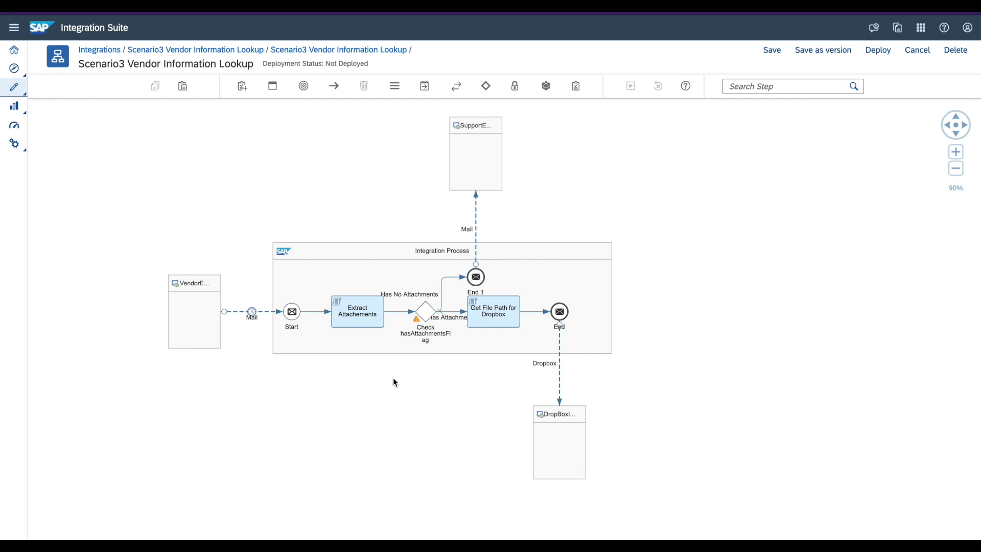
Inspect the Get File Path for Dropbox step and the Dropbox channel leaving the End event.
left_click(505, 307)
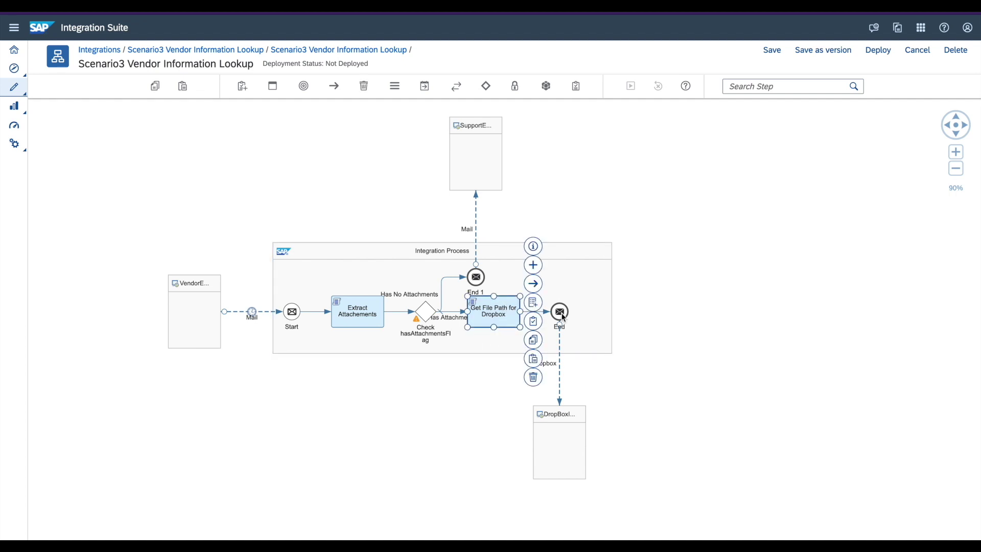
left_click(560, 377)
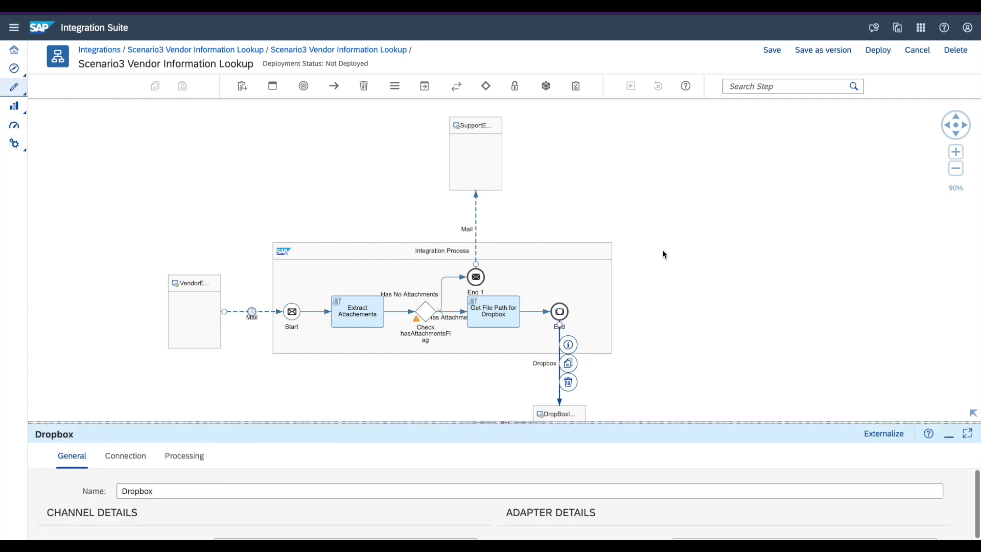
left_click(688, 323)
left_click_drag(688, 323, 672, 195)
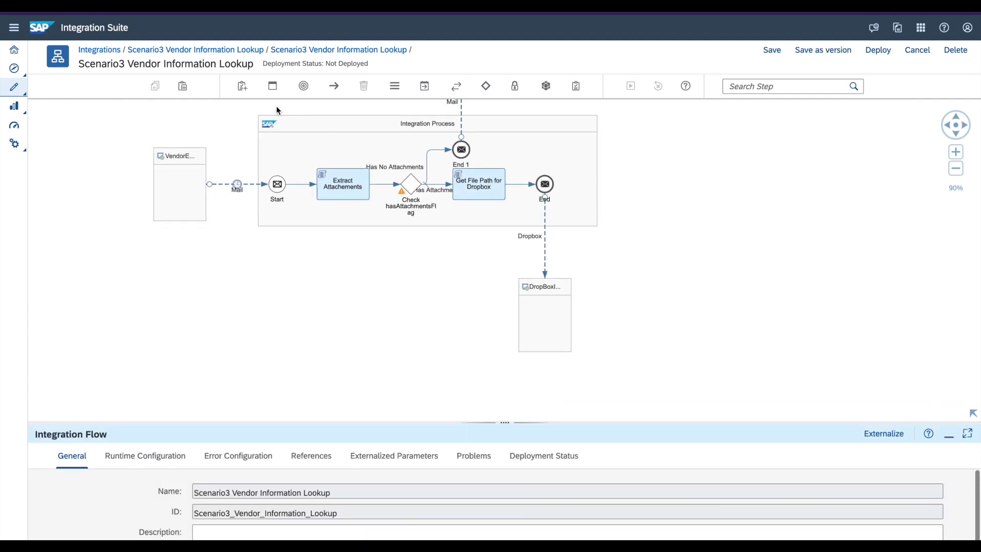
Show the available participant types and examine the name of the Dropbox receiver below the integration process.
left_click(238, 88)
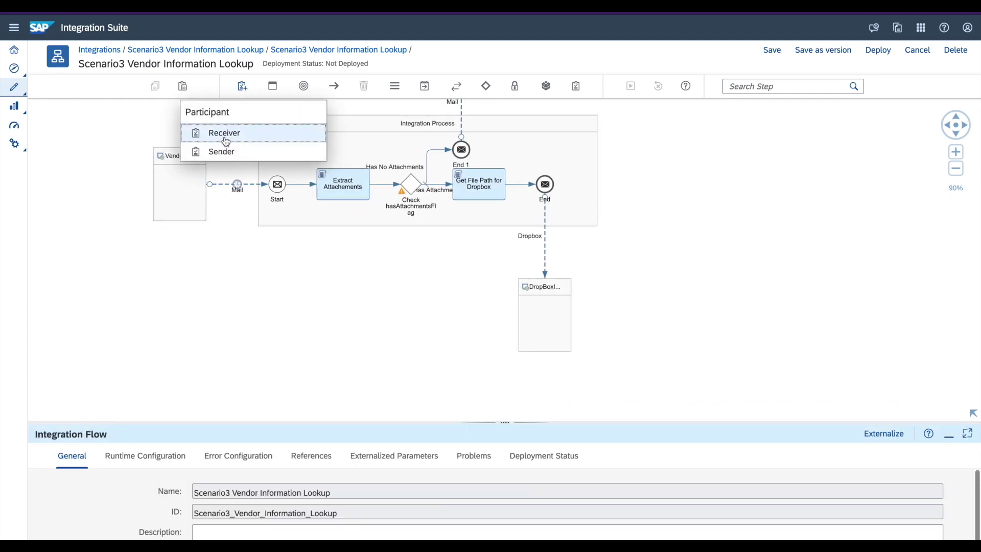
left_click(535, 317)
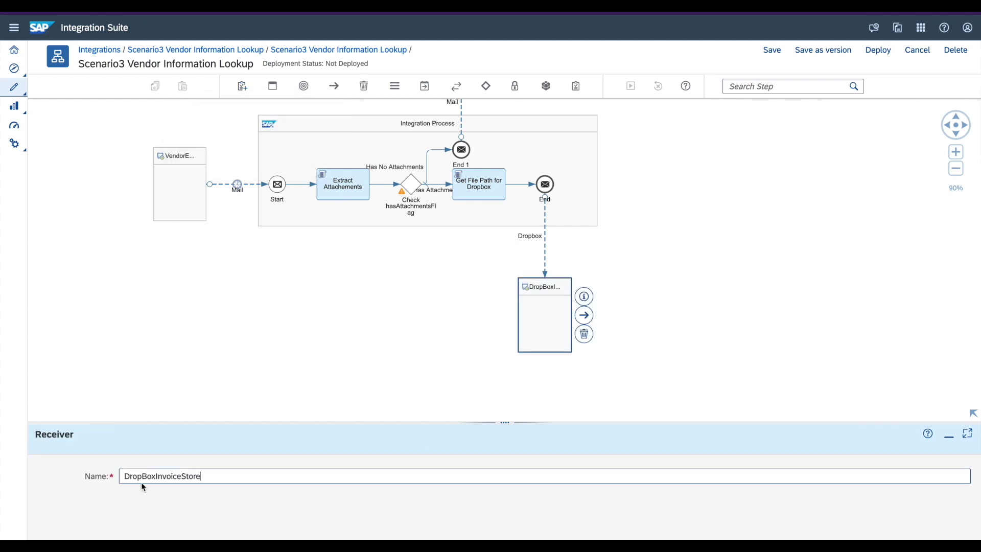
double_click(148, 475)
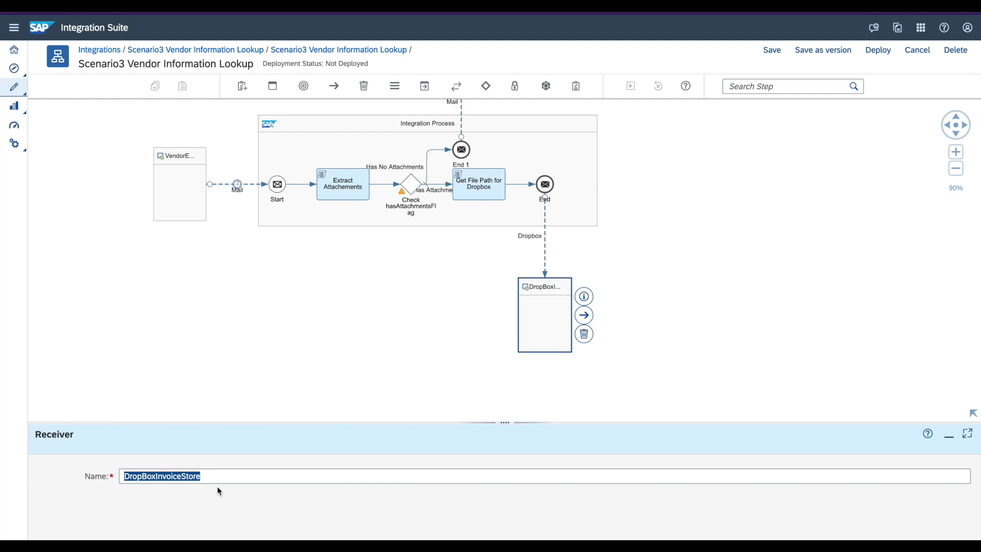
left_click(475, 240)
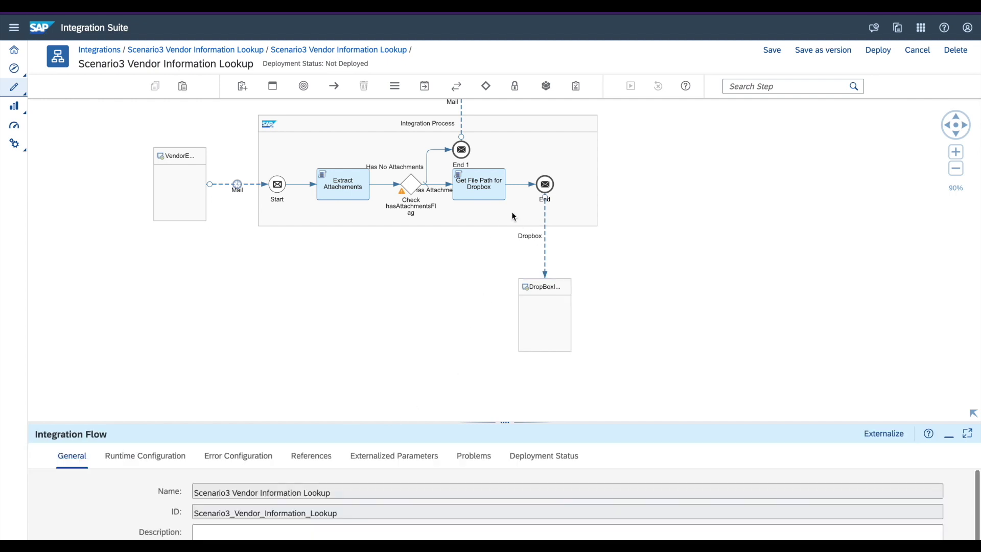
Examine the Dropbox channel between End and its receiver, including the adapter type, transport protocol and message protocol.
left_click(545, 184)
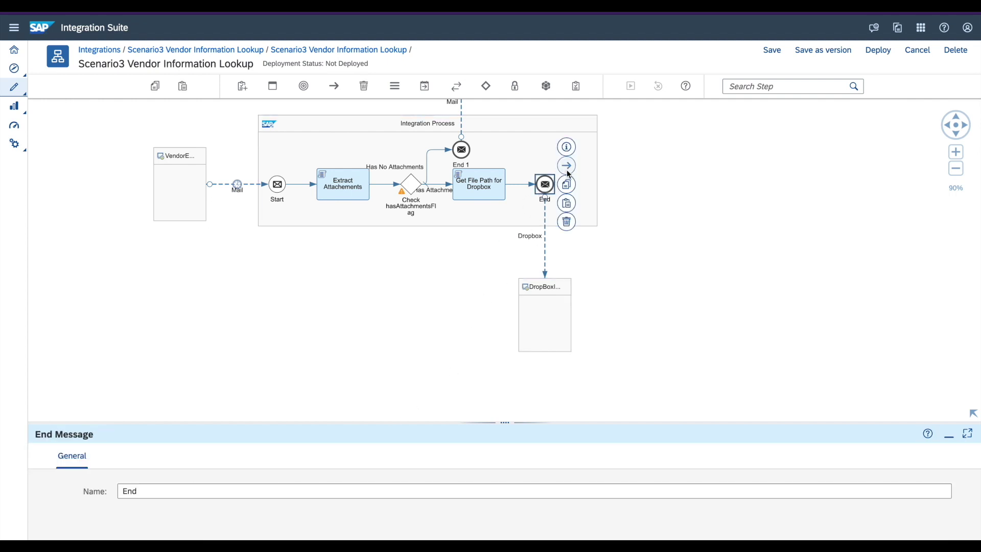
left_click(557, 291)
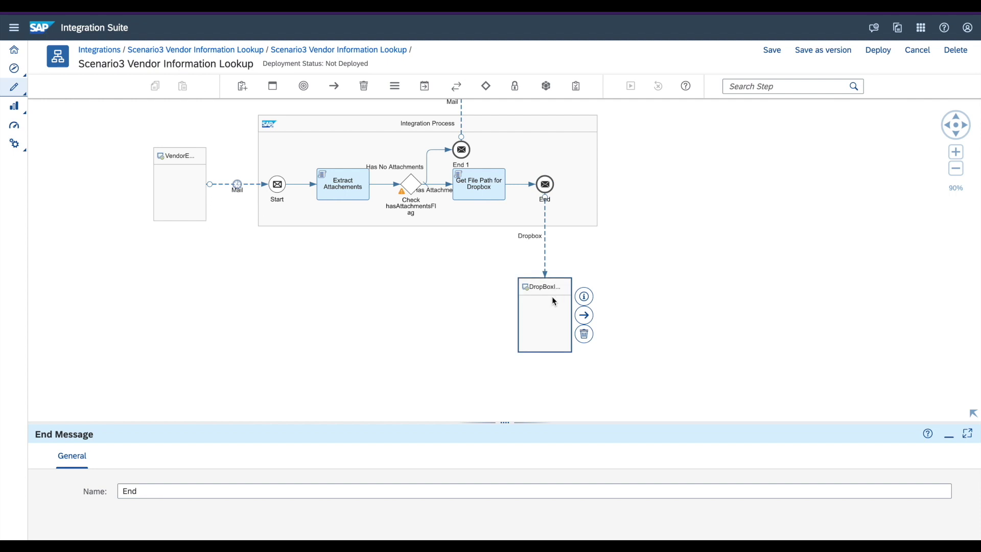
left_click(544, 249)
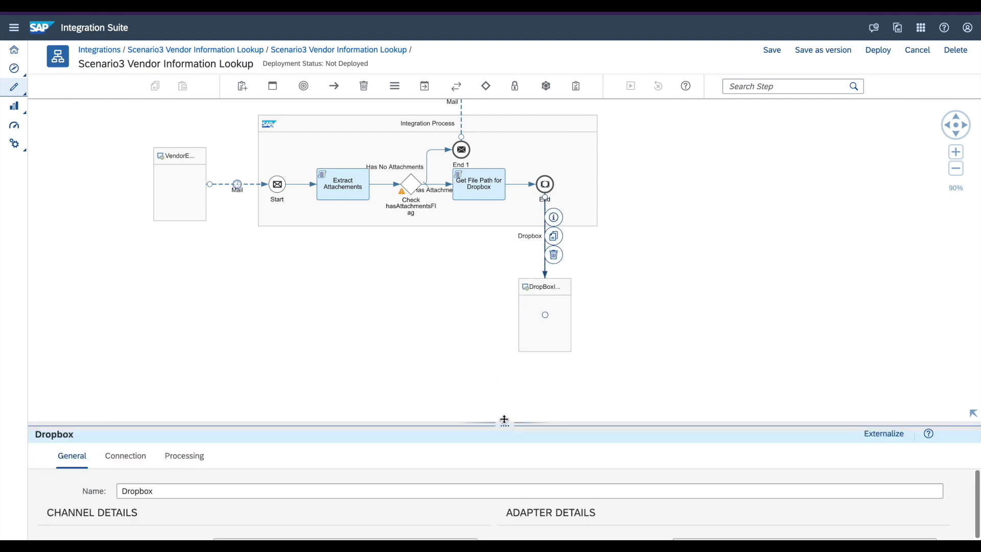
left_click_drag(504, 420, 490, 244)
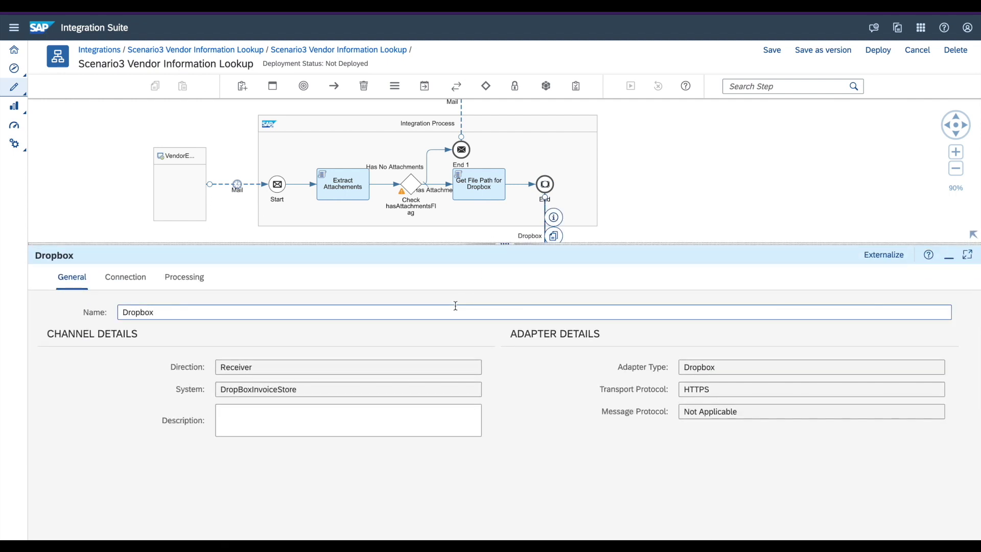
double_click(696, 371)
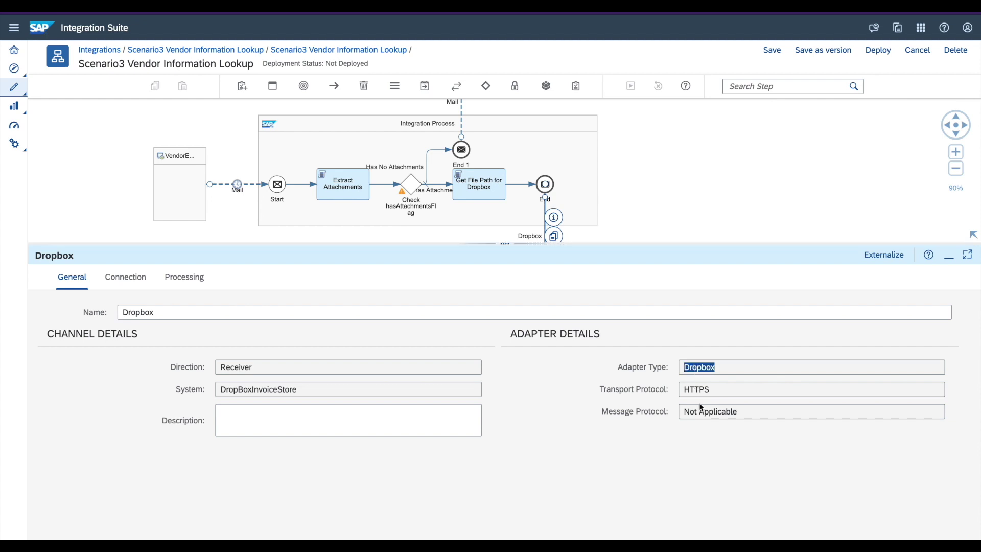
double_click(695, 391)
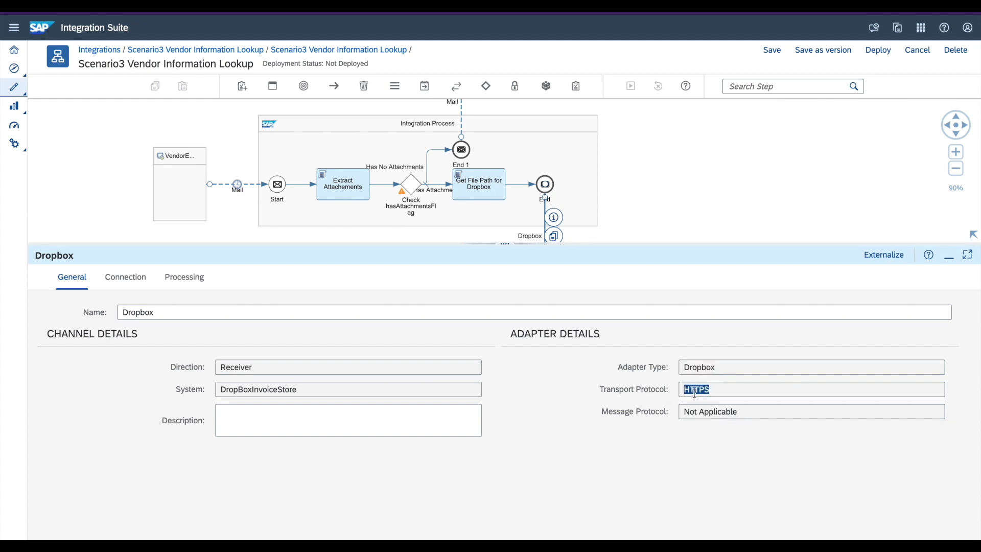
double_click(703, 412)
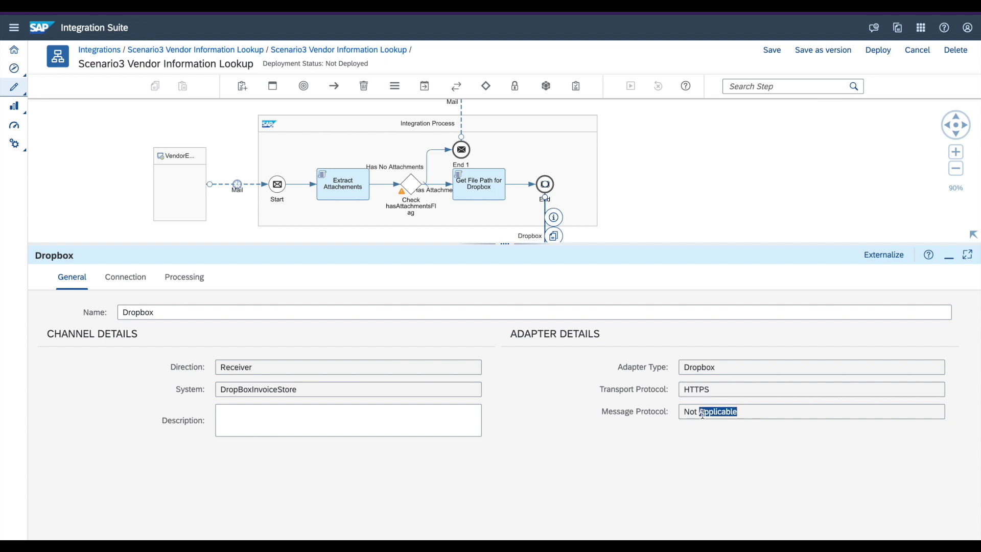
Examine the Dropbox channel's connection parameters: the OAuth2 credential name and the timeout.
left_click(131, 285)
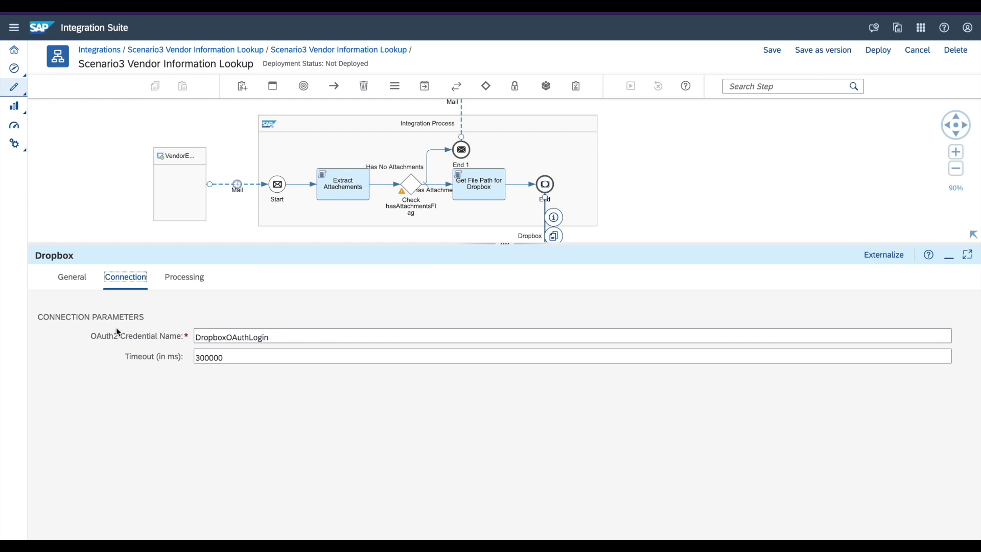
left_click_drag(91, 337, 180, 337)
double_click(246, 340)
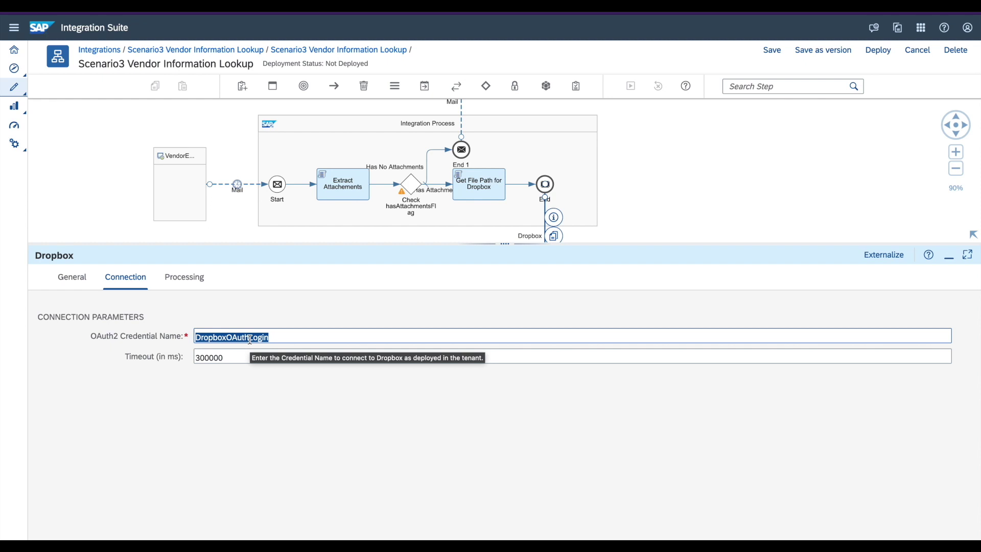
left_click(191, 377)
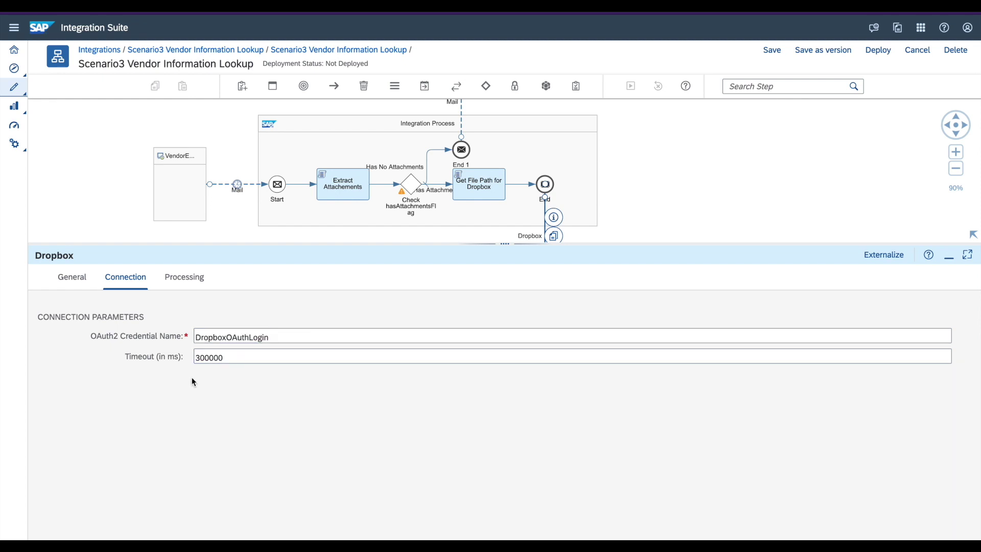
double_click(218, 362)
left_click(229, 357)
Review the operations offered in the Dropbox channel's processing settings, keeping Upload File.
left_click(186, 278)
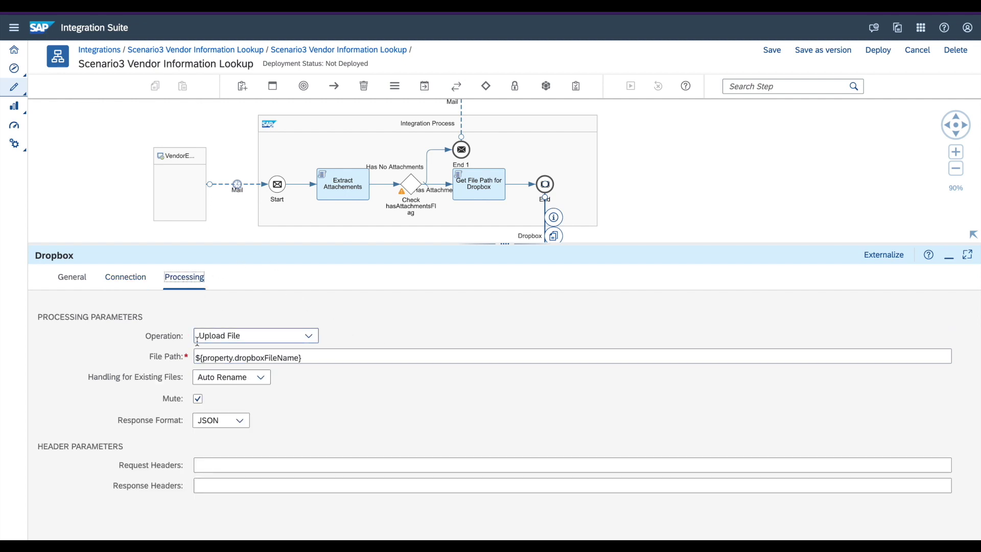
left_click(309, 337)
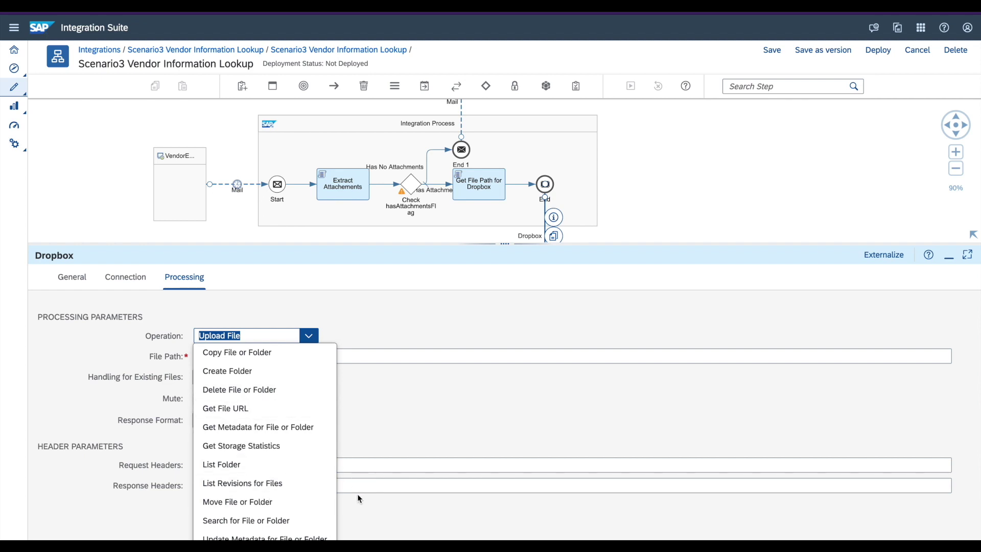
left_click(375, 327)
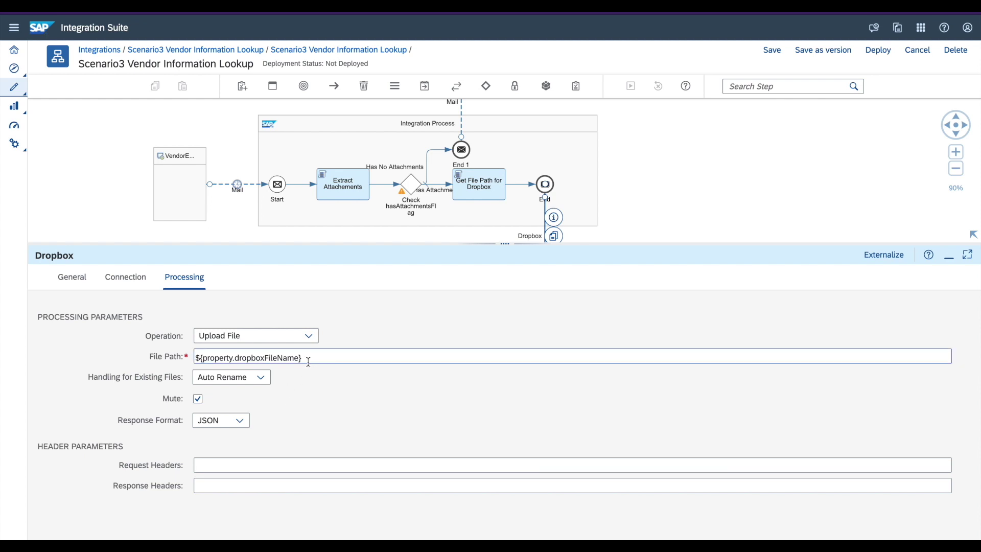
Examine the file path expression that the Dropbox upload operation uses.
triple_click(207, 358)
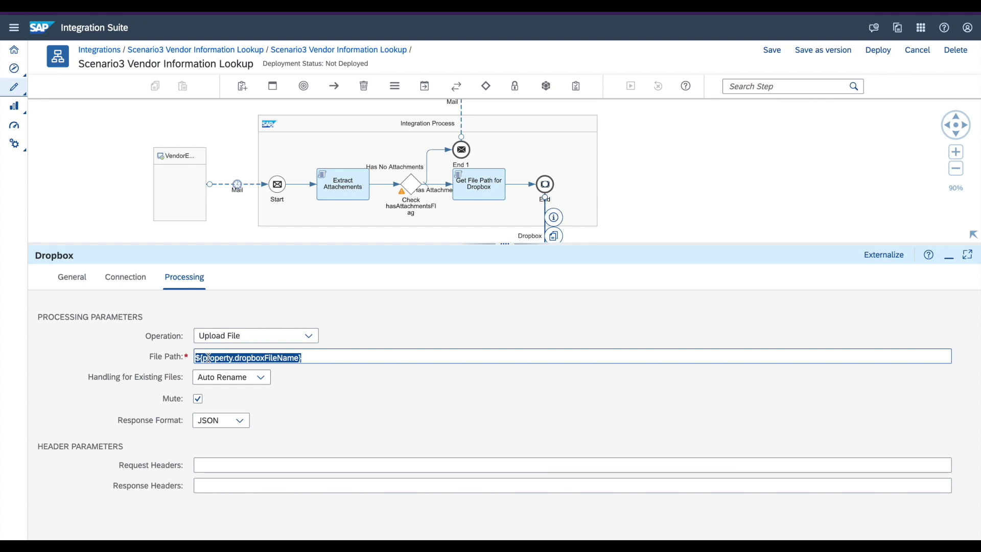
double_click(257, 359)
left_click(310, 354)
left_click_drag(313, 354, 196, 357)
left_click(312, 385)
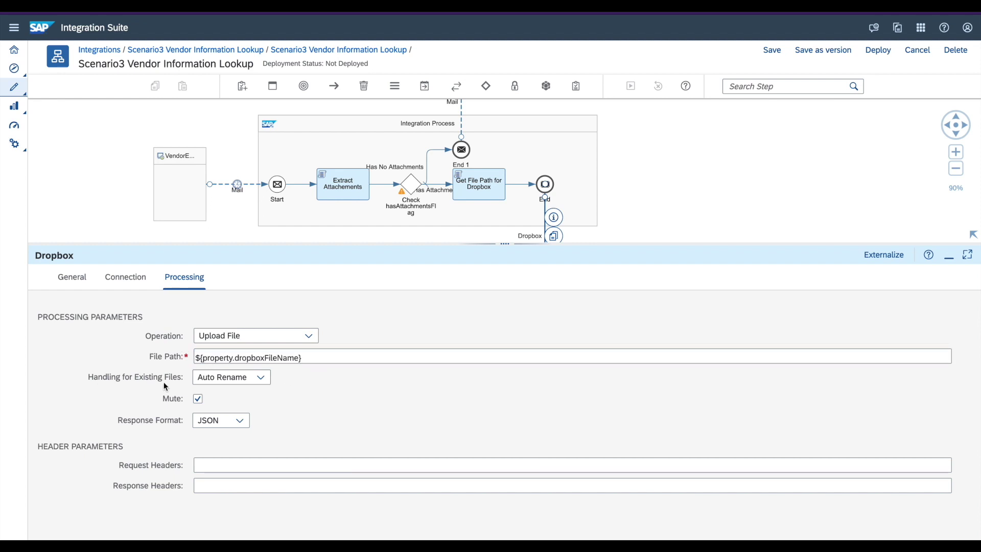
Review the Dropbox channel's existing-file handling and response format choices, keeping Auto Rename and JSON.
left_click(257, 379)
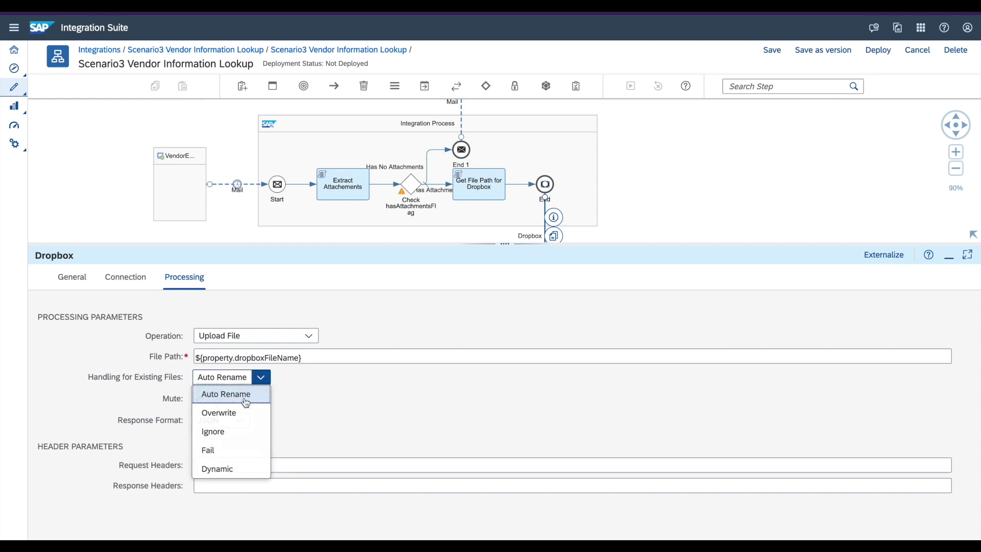
left_click(246, 399)
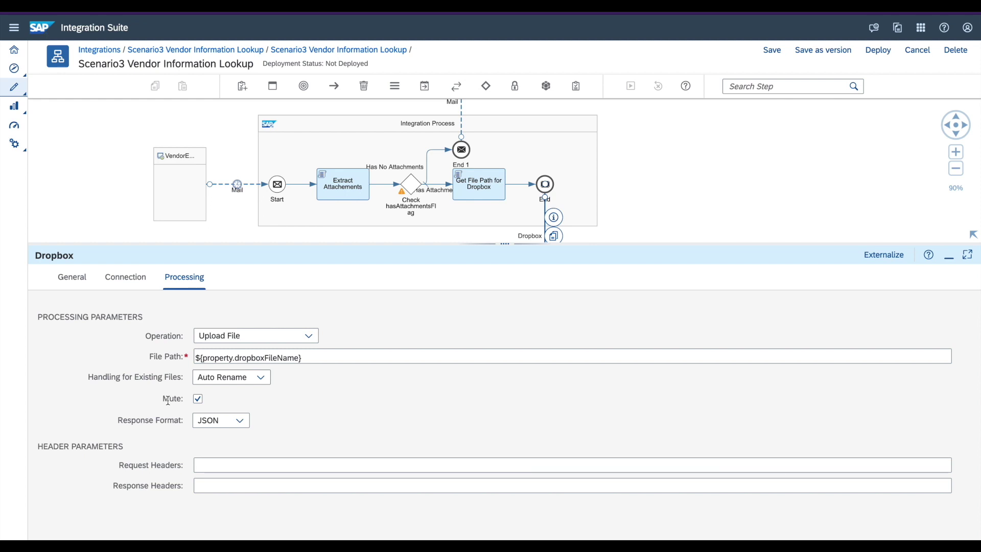
left_click(238, 430)
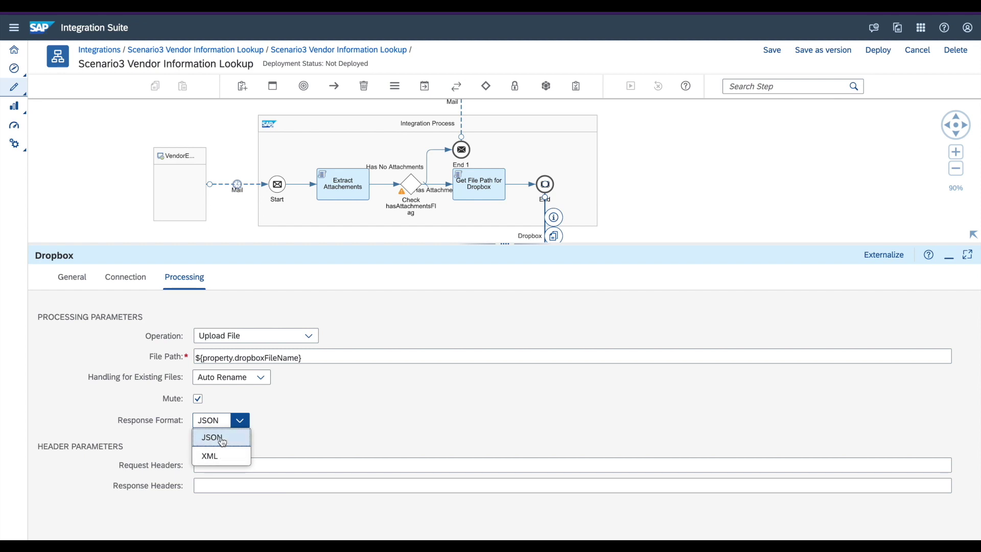
left_click(222, 440)
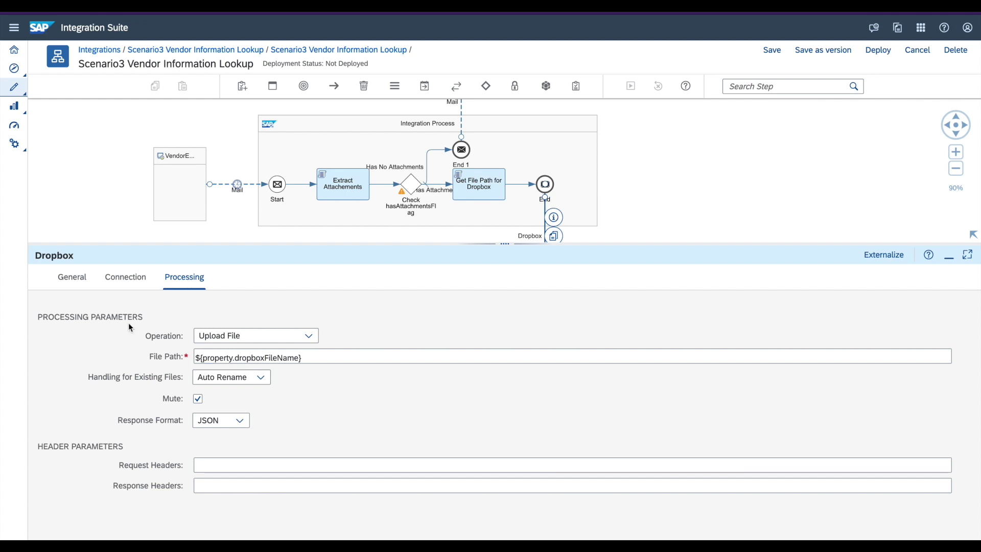
Collapse the Dropbox channel's properties and examine the name of the support email receiver above the integration process.
left_click(949, 258)
left_click_drag(701, 278, 736, 370)
left_click_drag(671, 226, 708, 284)
left_click(536, 183)
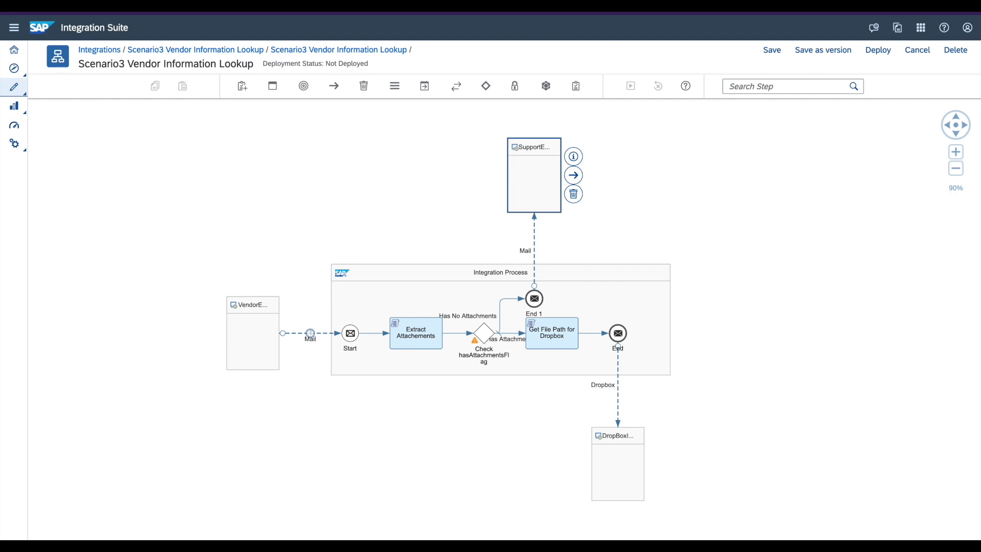
left_click_drag(478, 538, 477, 417)
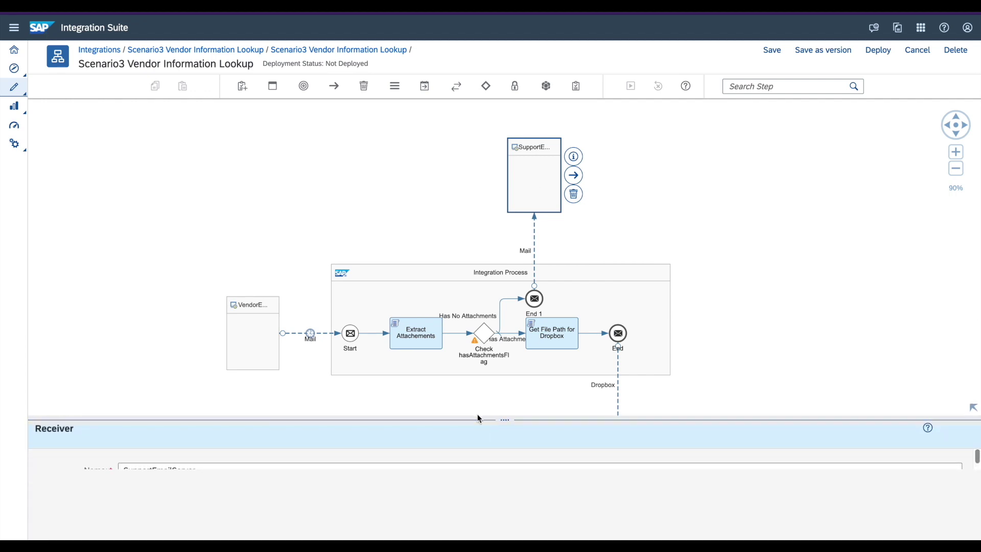
double_click(143, 470)
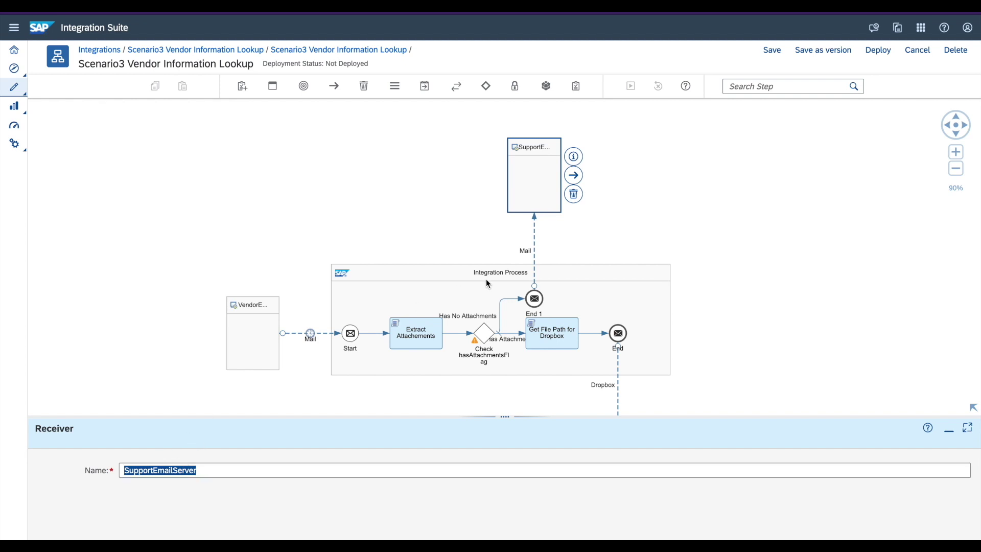
Examine the general channel and adapter details of the Mail channel from End 1 to the support email receiver.
left_click(534, 251)
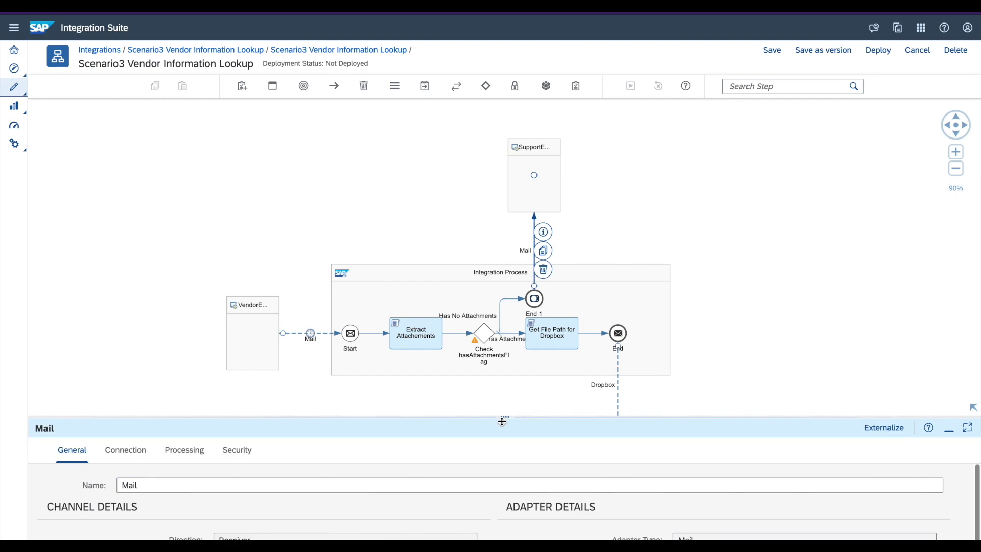
left_click_drag(503, 419, 482, 230)
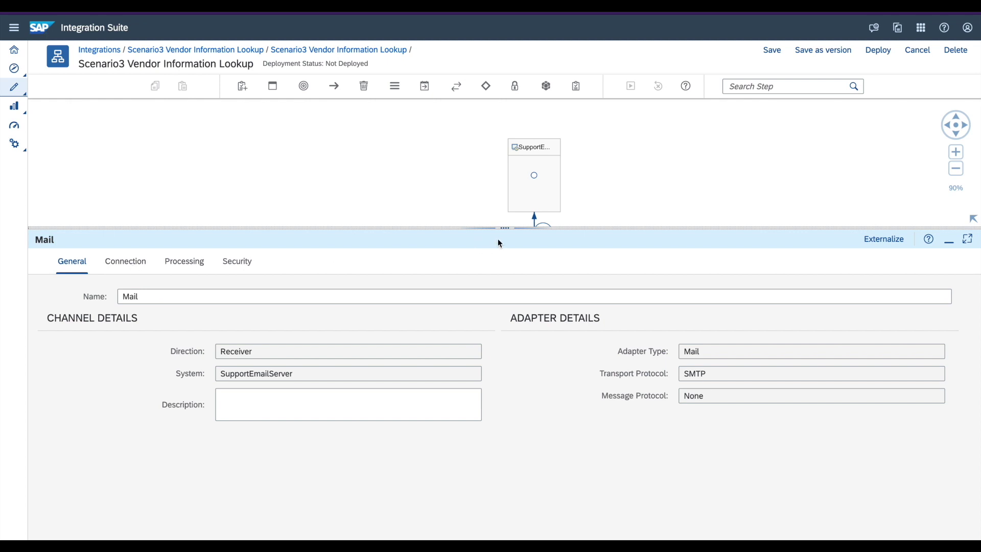
left_click_drag(506, 228, 518, 347)
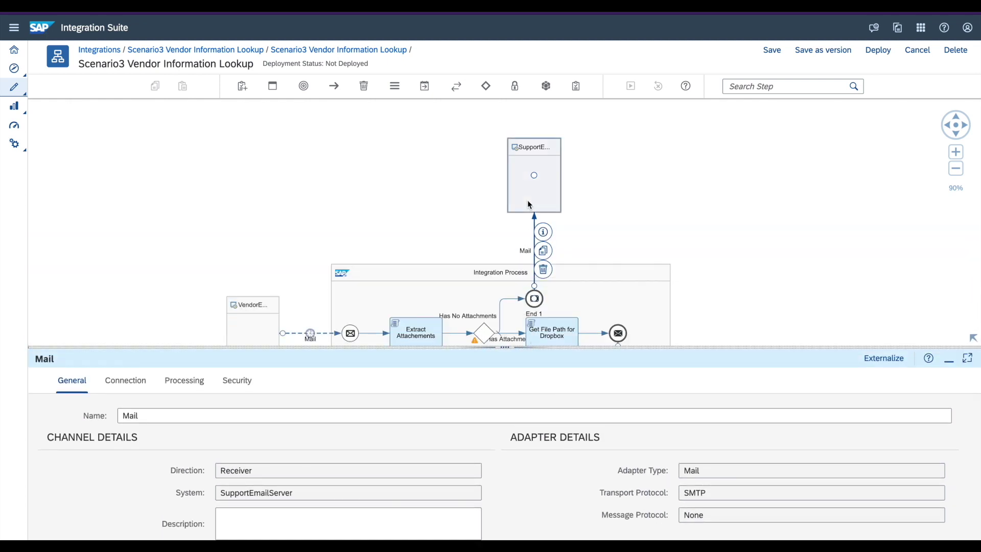
Enlarge the Mail receiver channel's properties and examine its adapter type and transport protocol.
left_click_drag(509, 349, 494, 200)
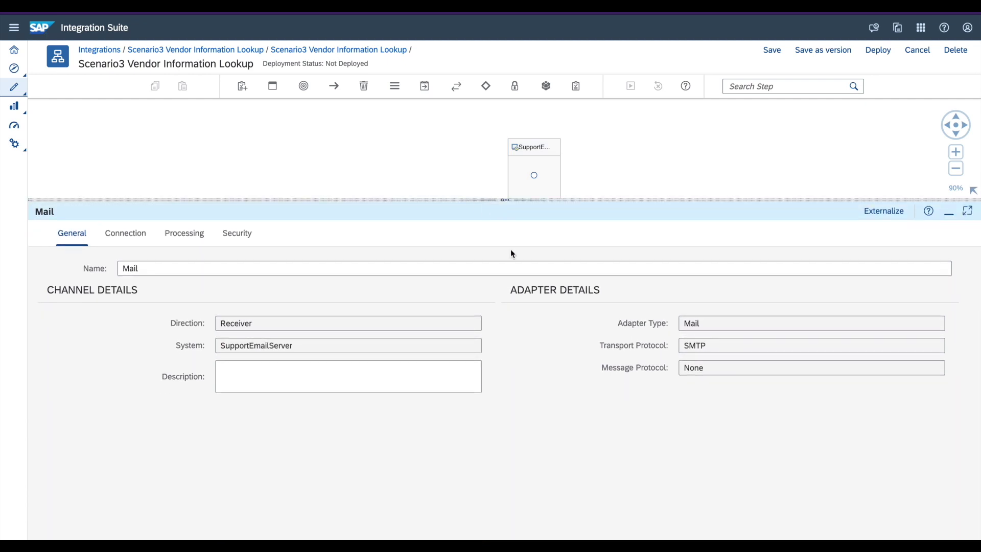
double_click(697, 324)
double_click(699, 346)
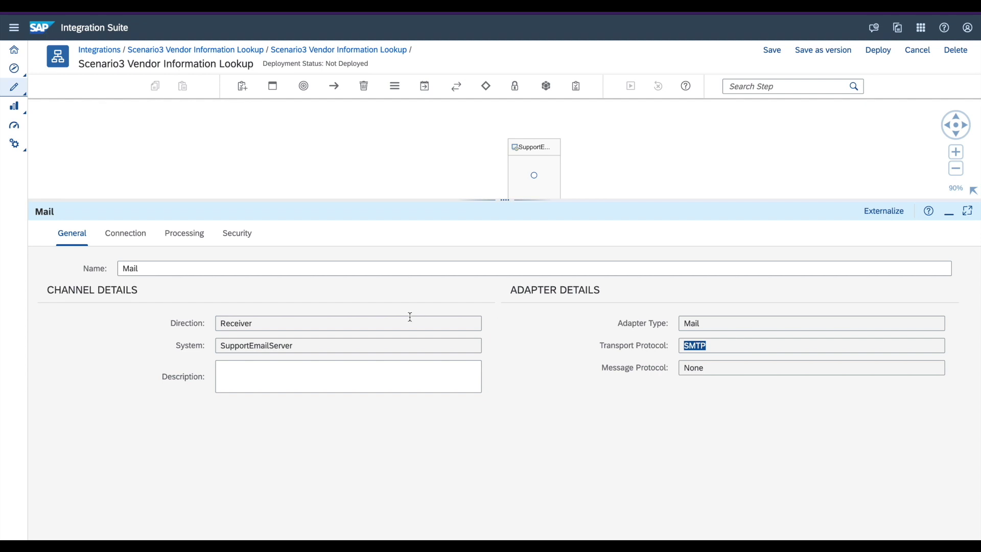
Examine the Mail receiver channel's connection details, focusing on the SMTP server address and the credential name.
left_click(129, 236)
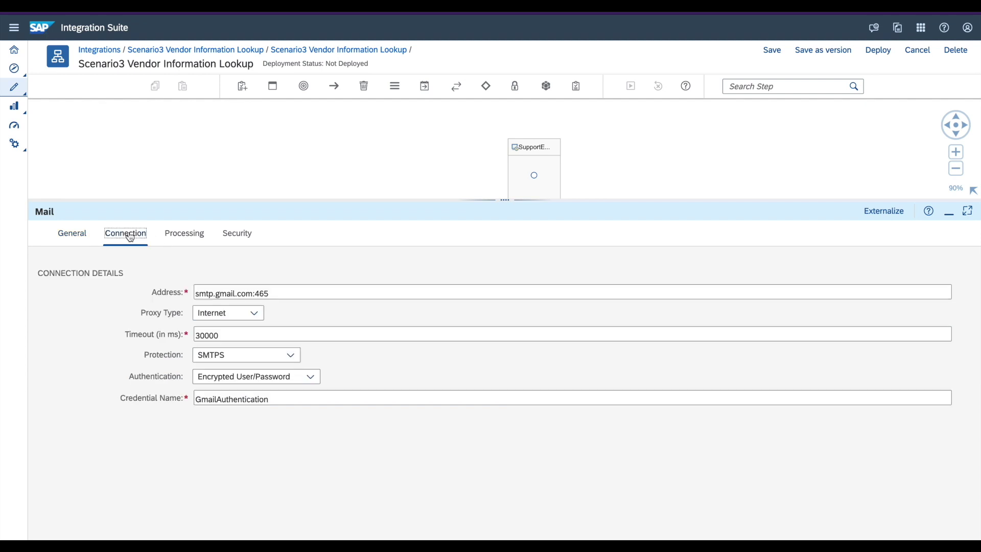
left_click(252, 289)
key("ctrl+a")
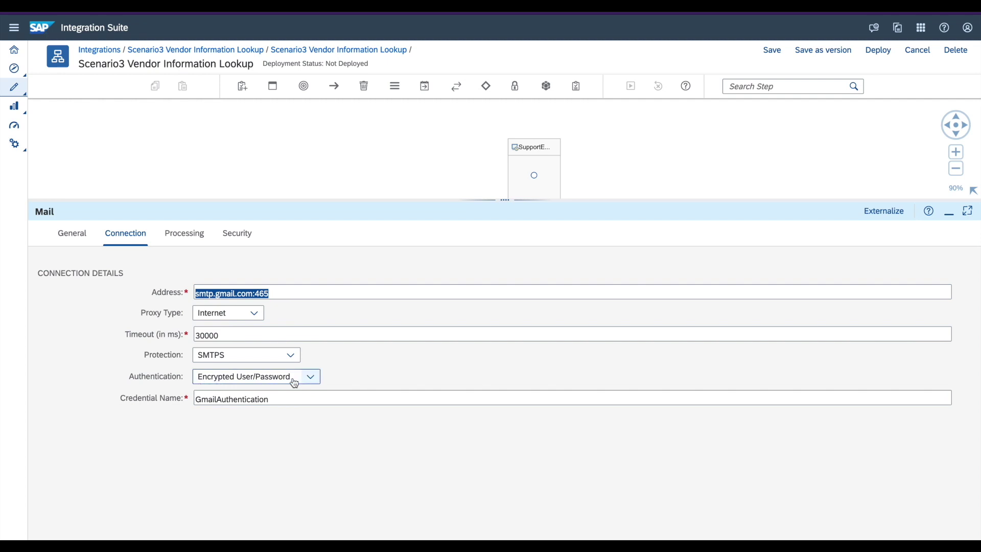
double_click(263, 398)
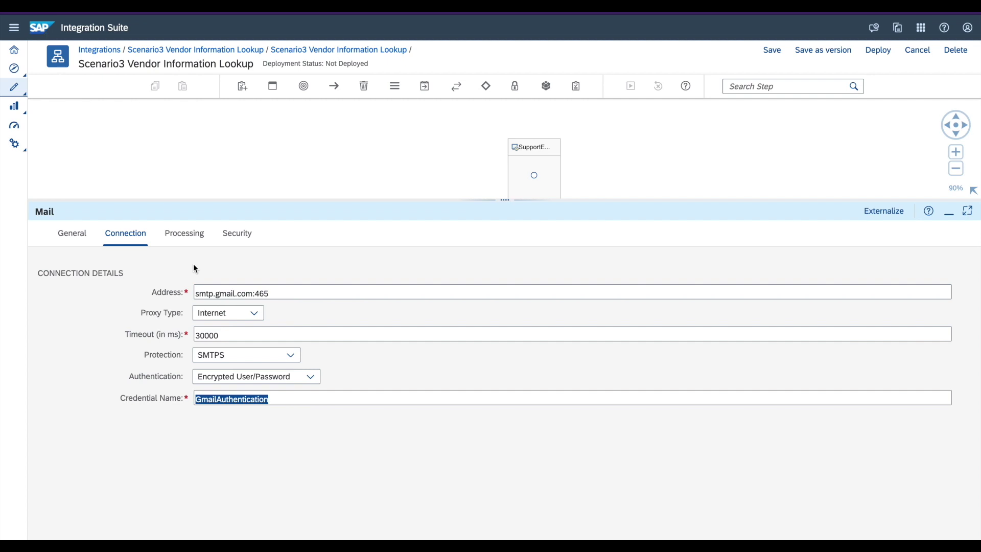
Examine the sender and recipient addresses in the Mail receiver channel's processing attributes.
left_click(186, 243)
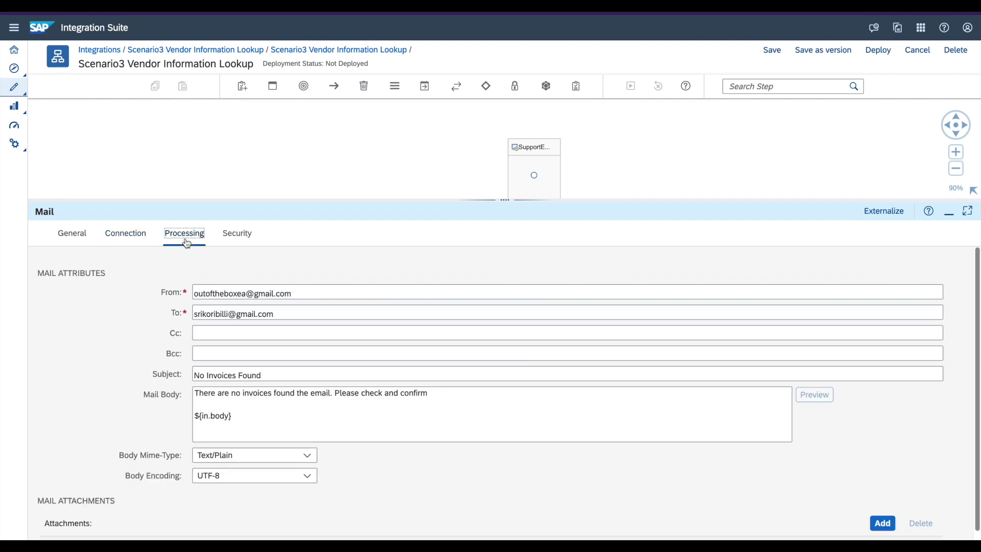
double_click(223, 289)
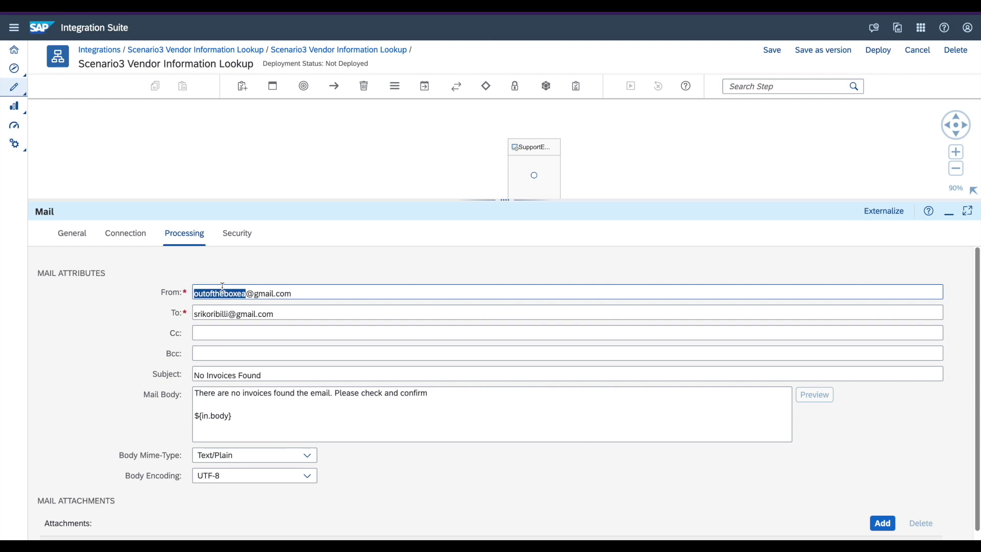
double_click(232, 314)
left_click_drag(283, 314, 182, 320)
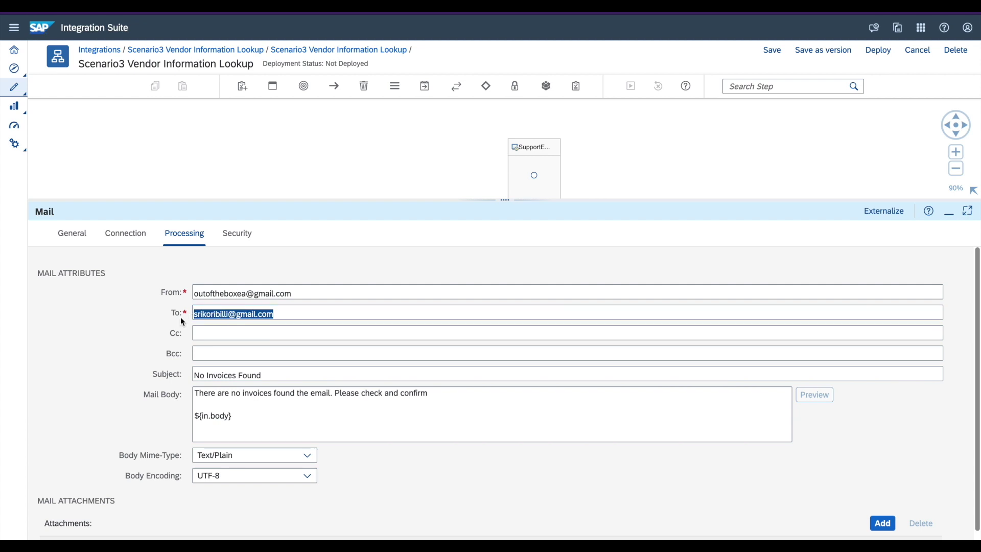
double_click(223, 293)
triple_click(225, 313)
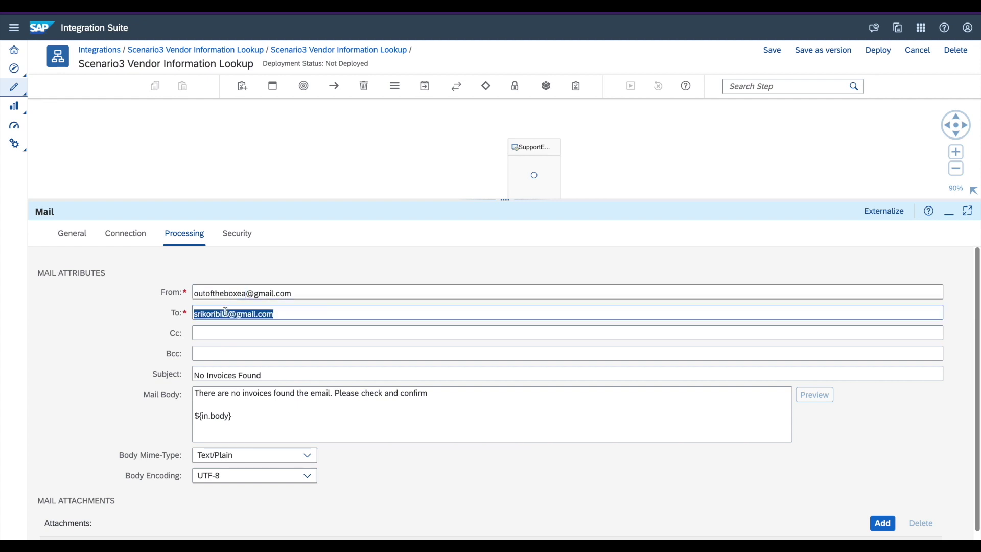
Examine the subject and body text of the notification mail sent to support.
left_click(270, 376)
left_click(221, 376)
left_click(224, 399)
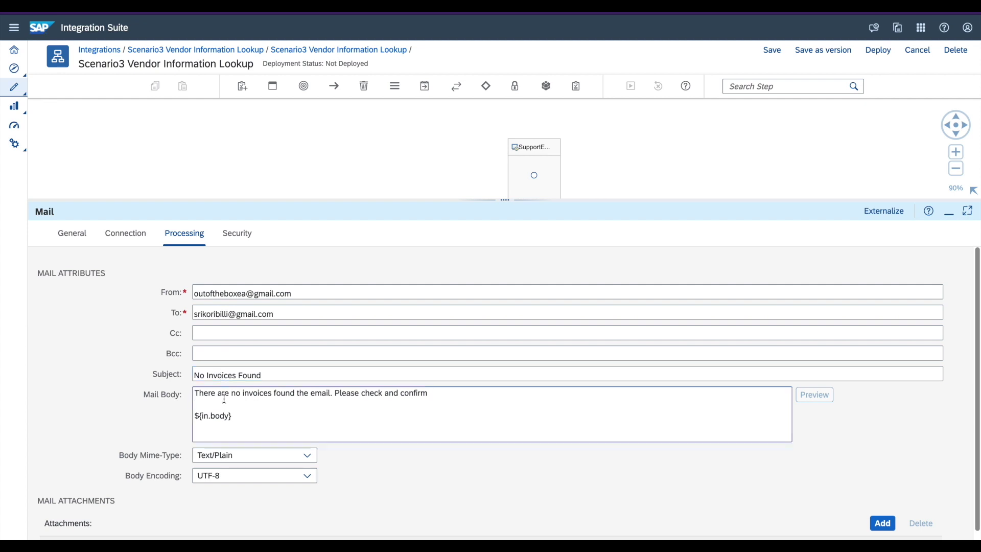
triple_click(224, 396)
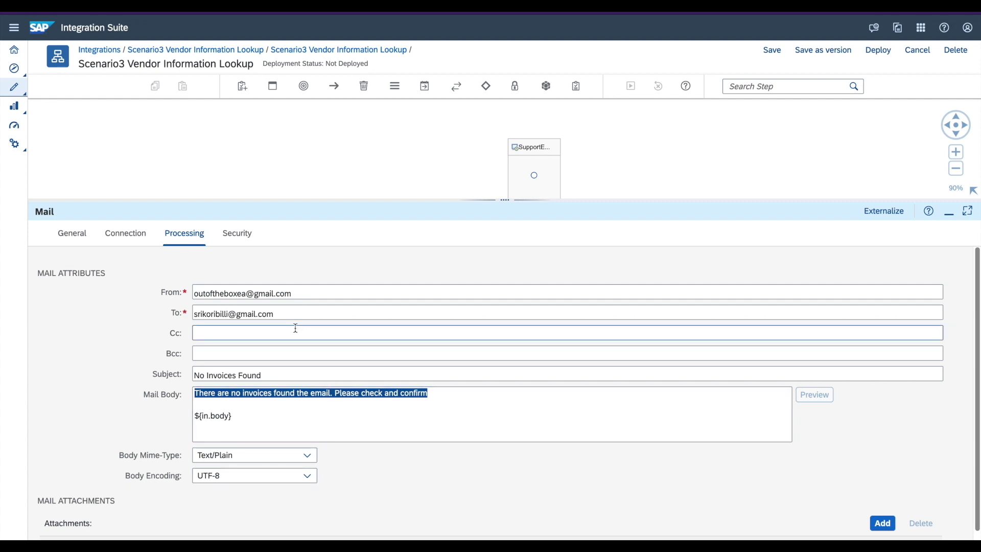
Check the Mail receiver channel's signature and encryption setting, return to its mail attributes, and collapse the properties.
left_click(240, 245)
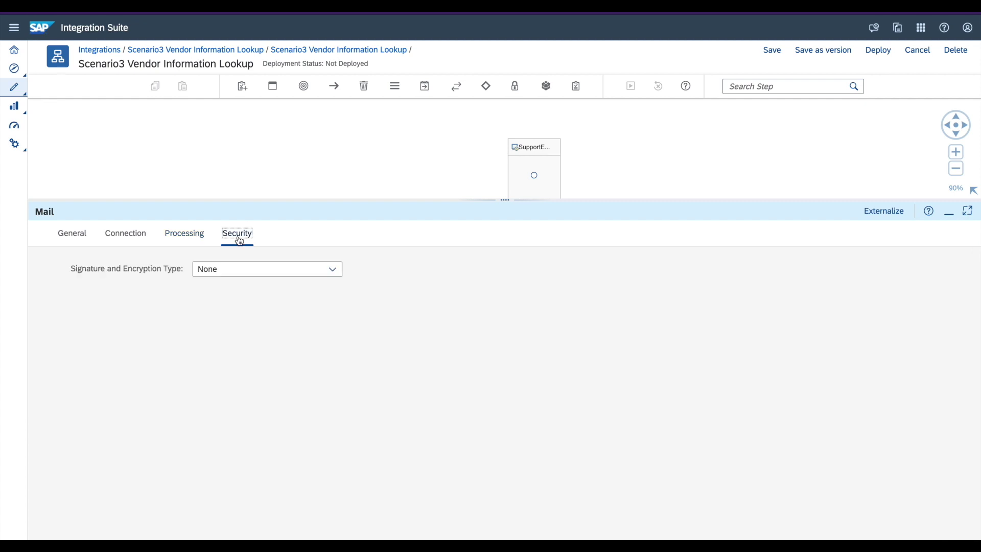
left_click(195, 243)
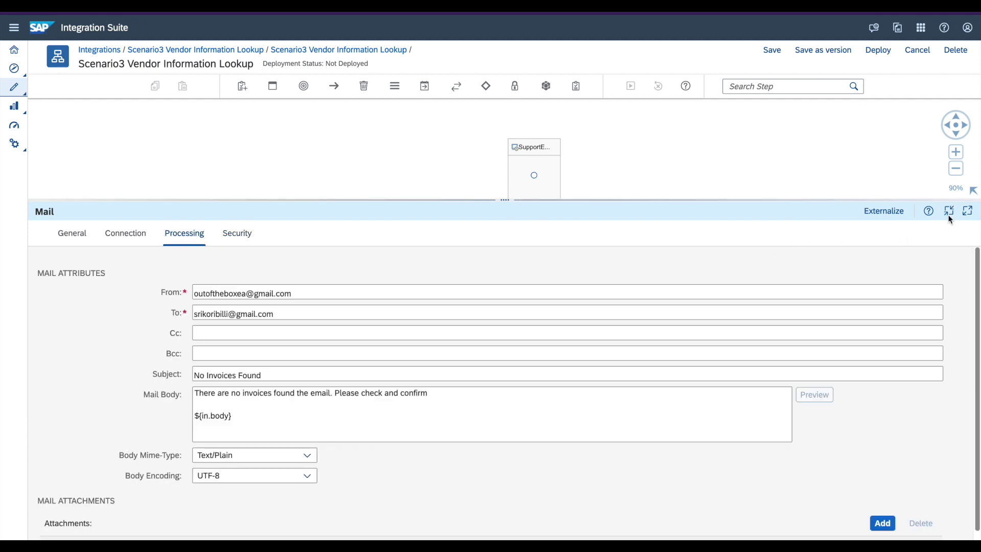
left_click(948, 213)
left_click(740, 297)
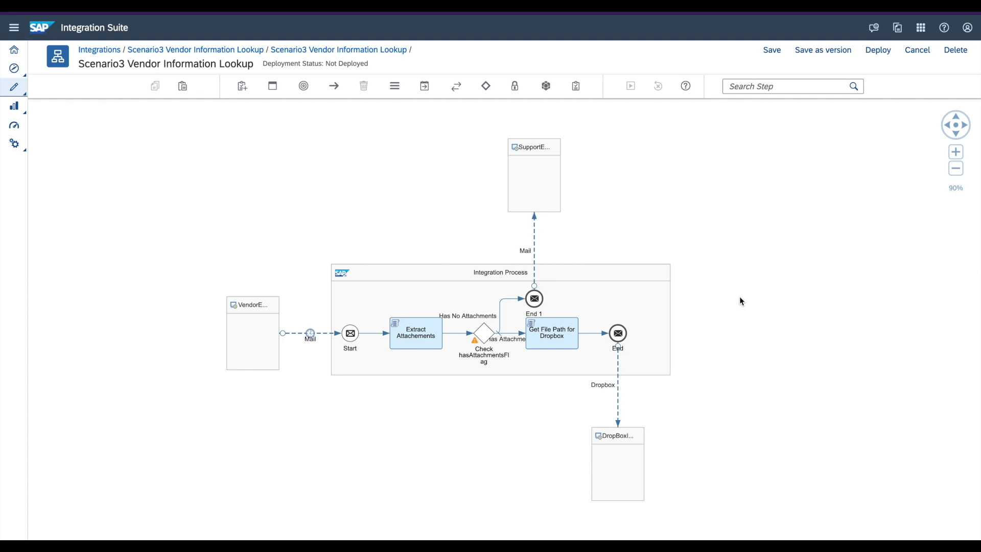
Examine the integration process at 129% zoom, with its steps and the Dropbox receiver in view.
left_click(498, 273)
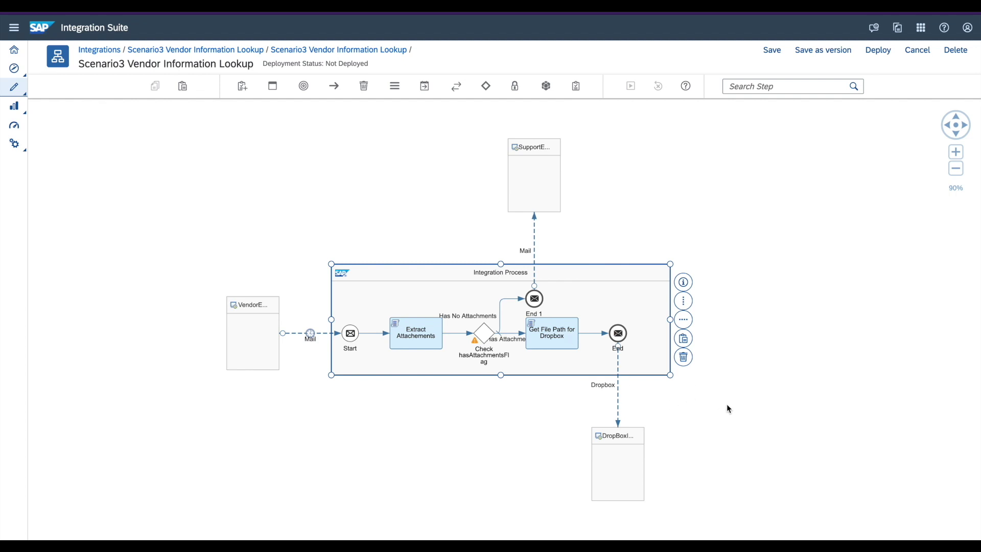
left_click(956, 155)
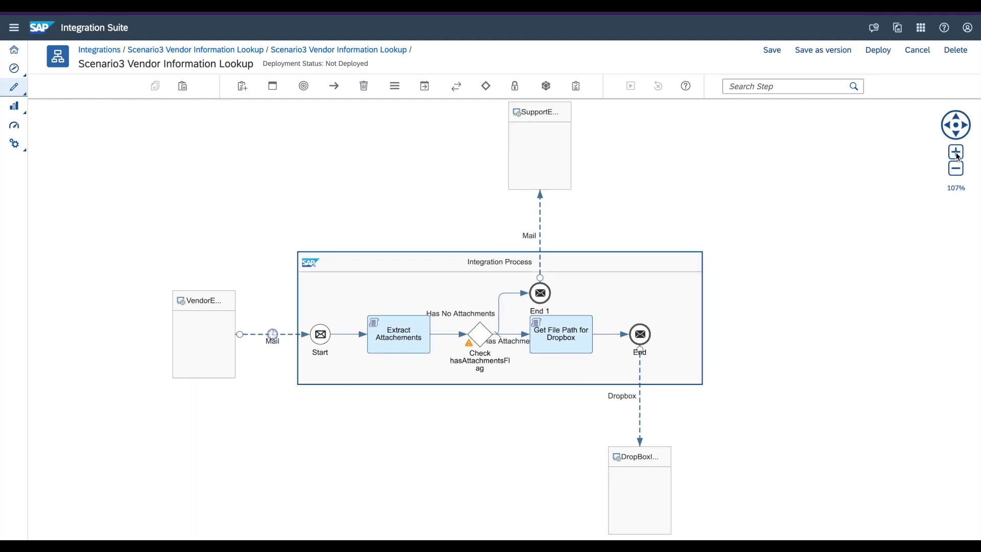
left_click(957, 154)
left_click(820, 302)
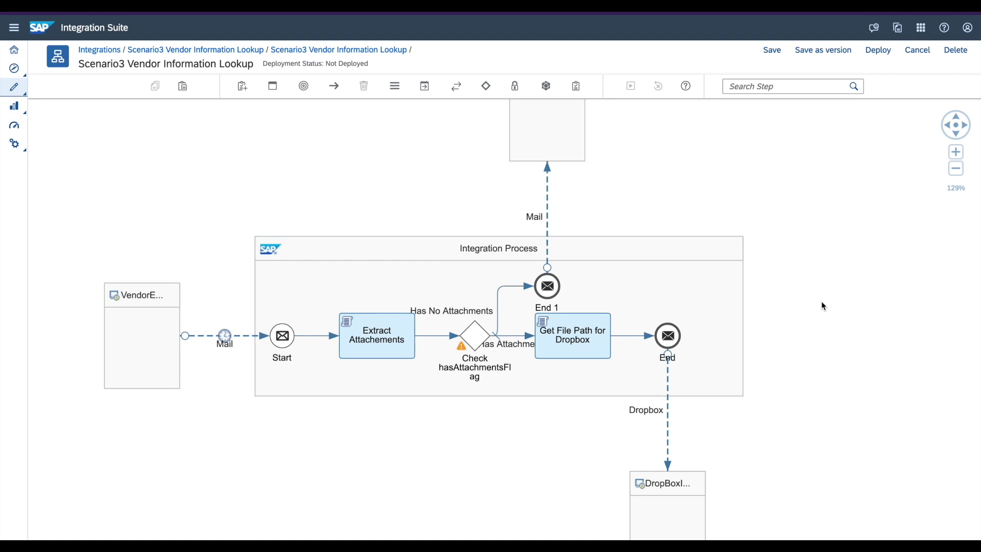
left_click_drag(819, 399, 809, 341)
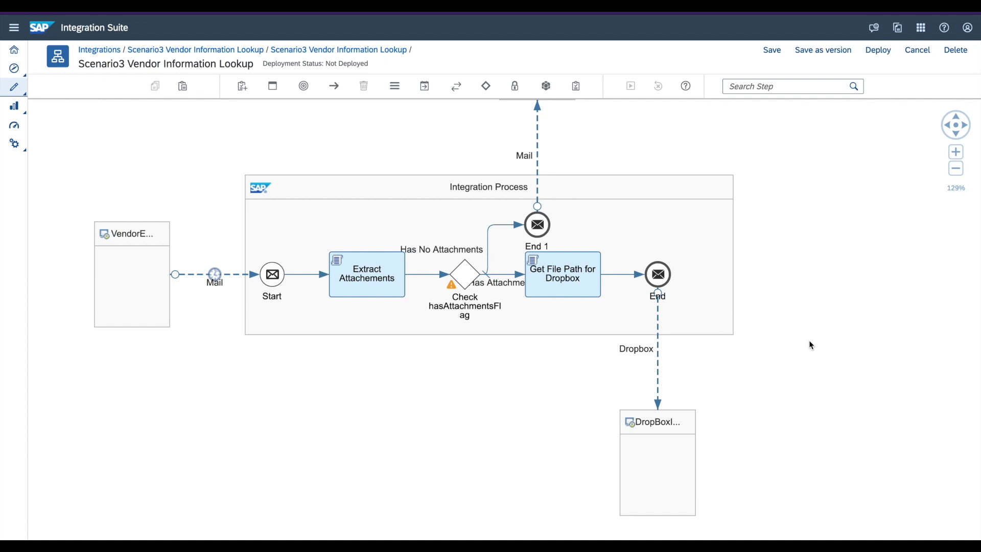
Trace the start of the flow from the vendor email sender through the Mail channel to the Start event.
left_click(473, 190)
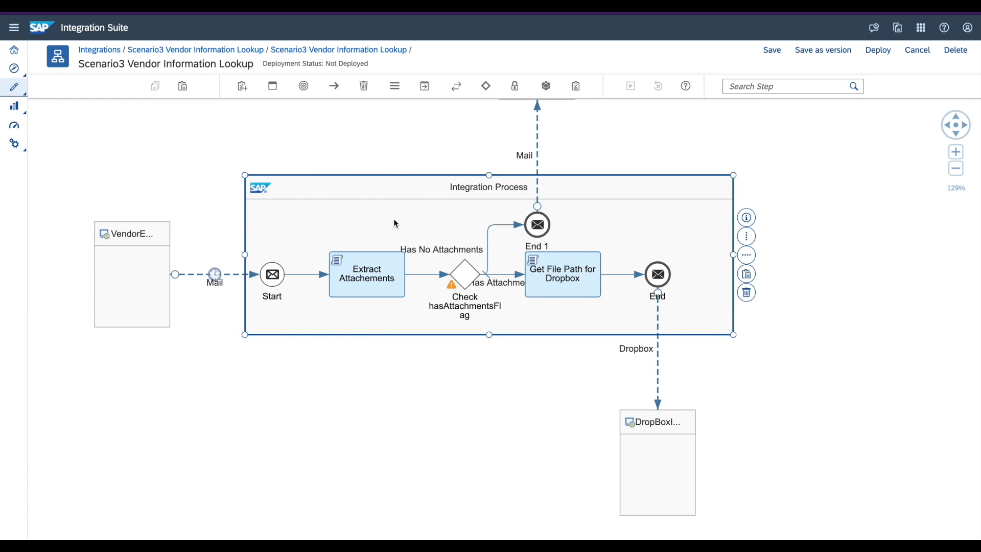
left_click(151, 269)
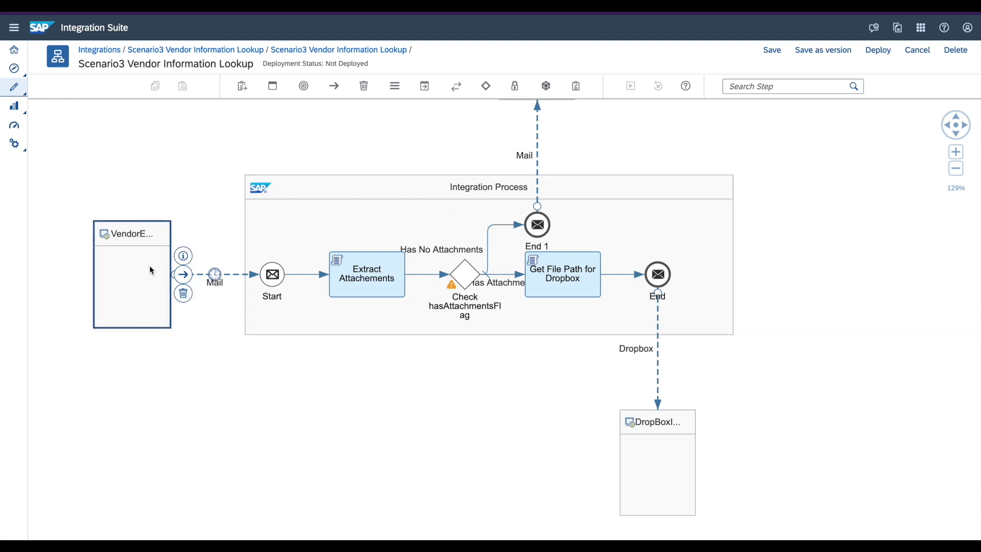
left_click(198, 219)
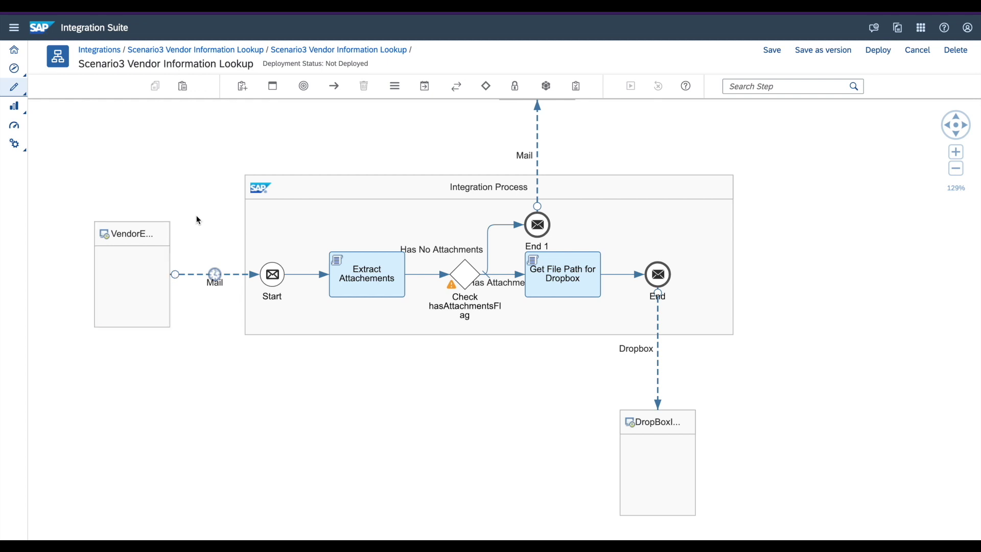
left_click(136, 267)
left_click(228, 268)
left_click(145, 276)
left_click(272, 274)
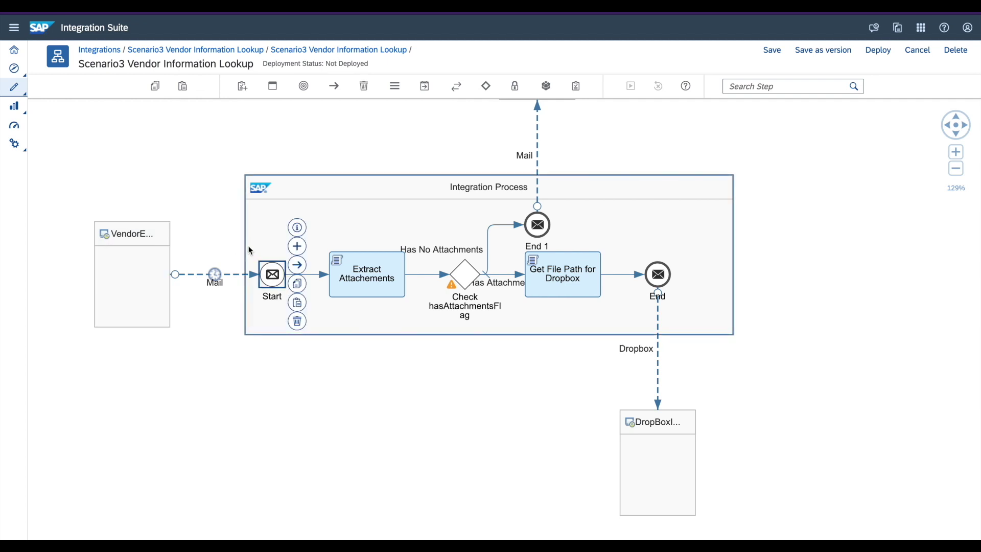
Examine the general properties of the Extract Attachements Groovy Script step and the script types available among the transformation steps.
left_click(357, 261)
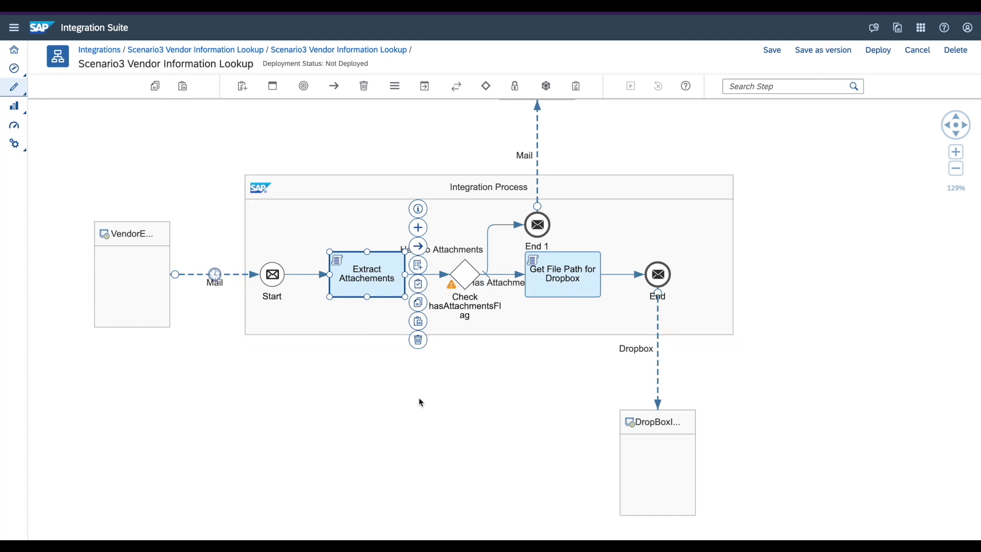
left_click_drag(454, 529, 454, 395)
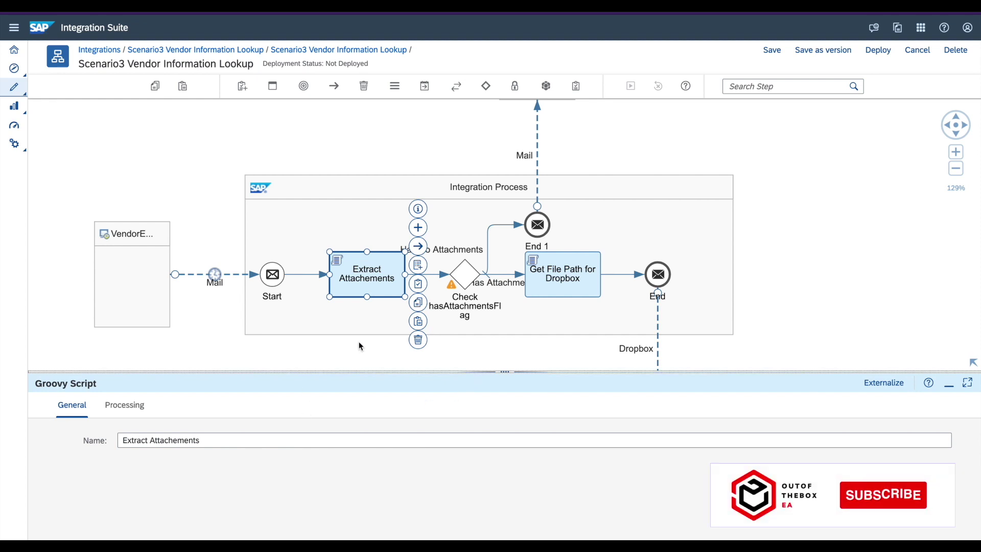
left_click(423, 85)
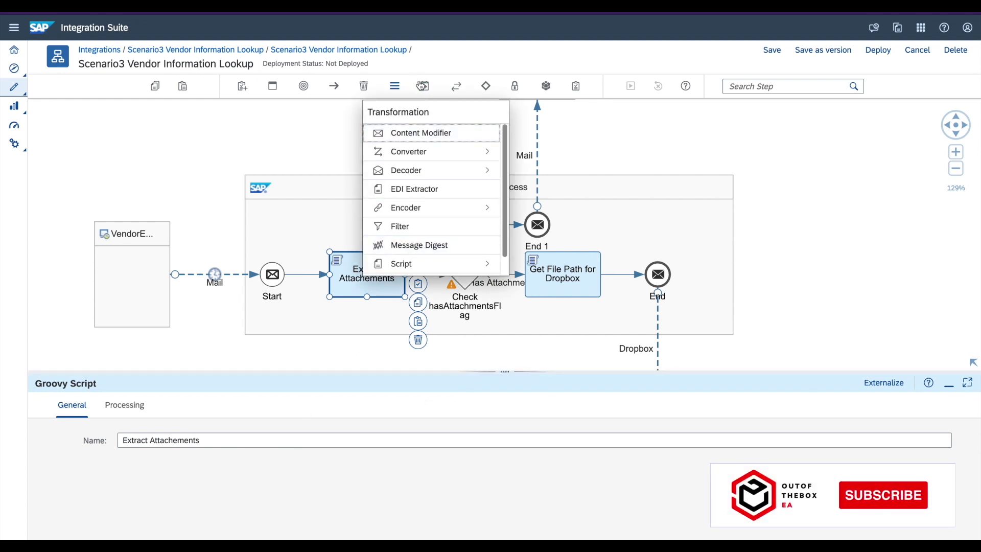
left_click(486, 263)
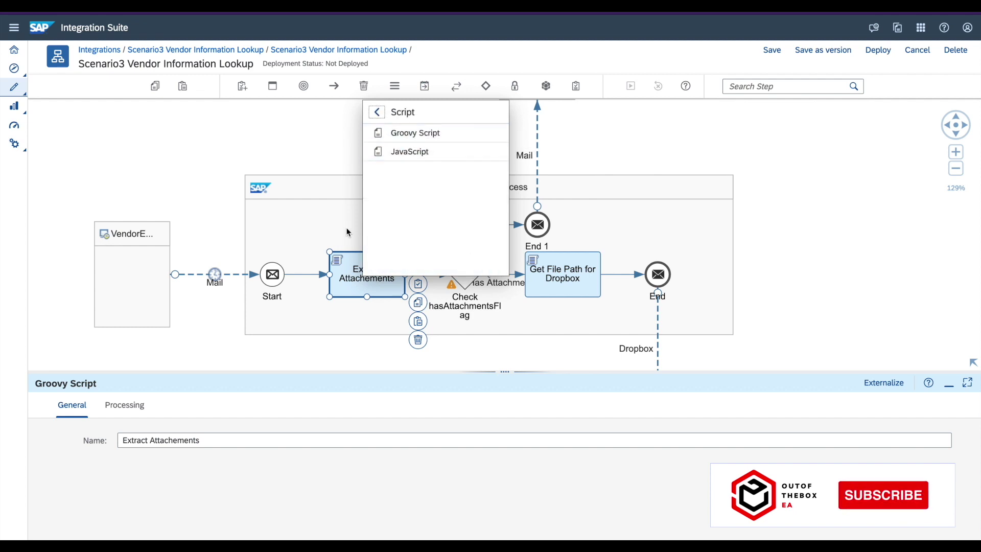
left_click(356, 269)
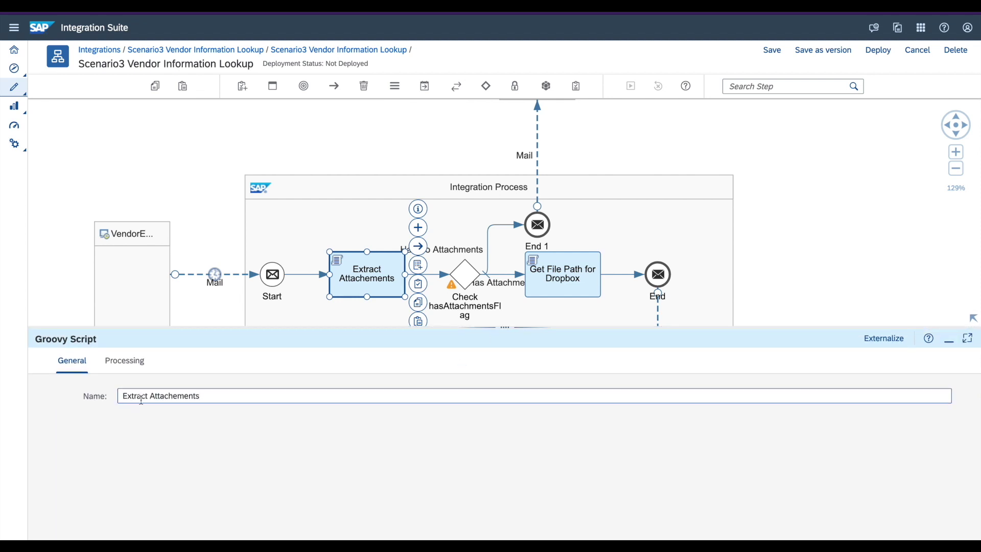
Review the Extract Attachements step's script file and the referenced script collection resources, keeping the current file assignment.
left_click(125, 361)
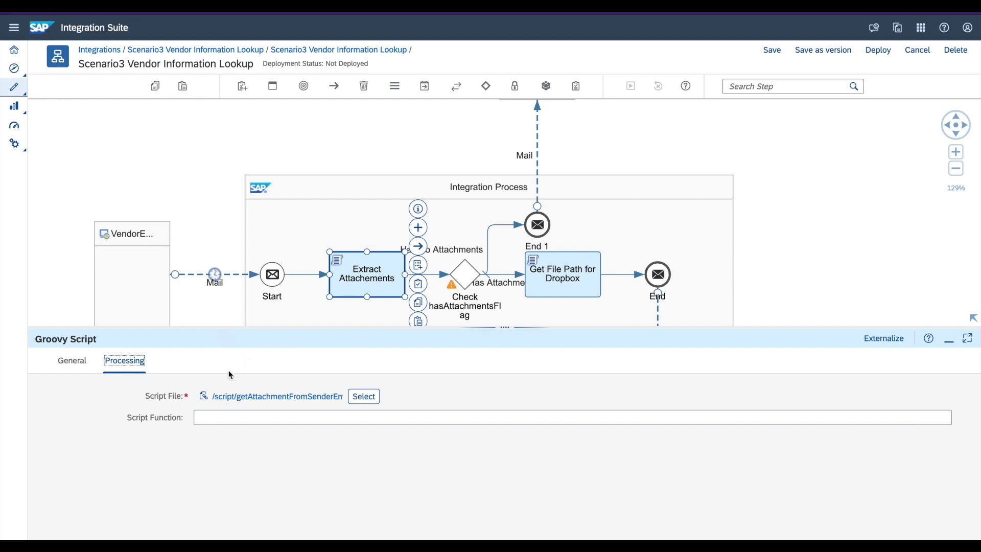
left_click(360, 402)
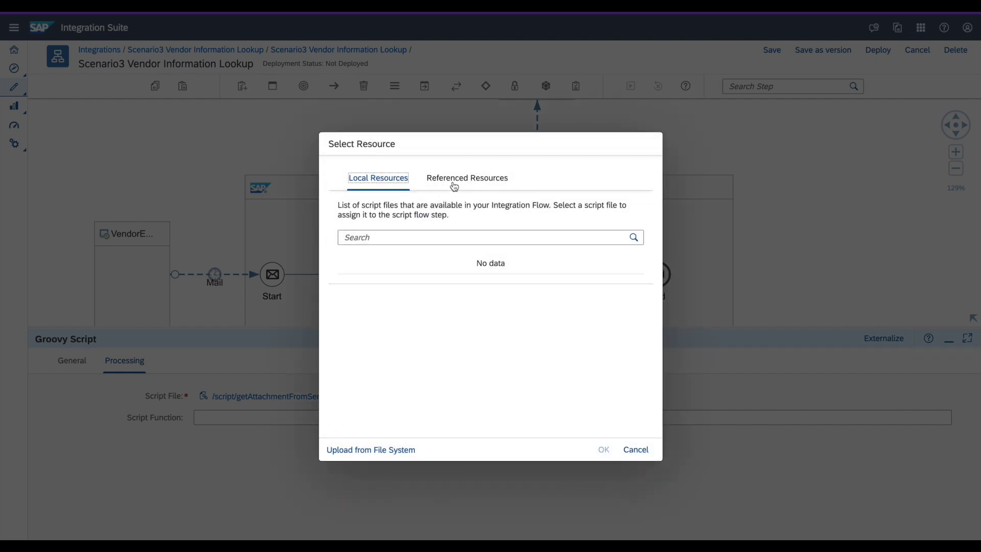
left_click(454, 186)
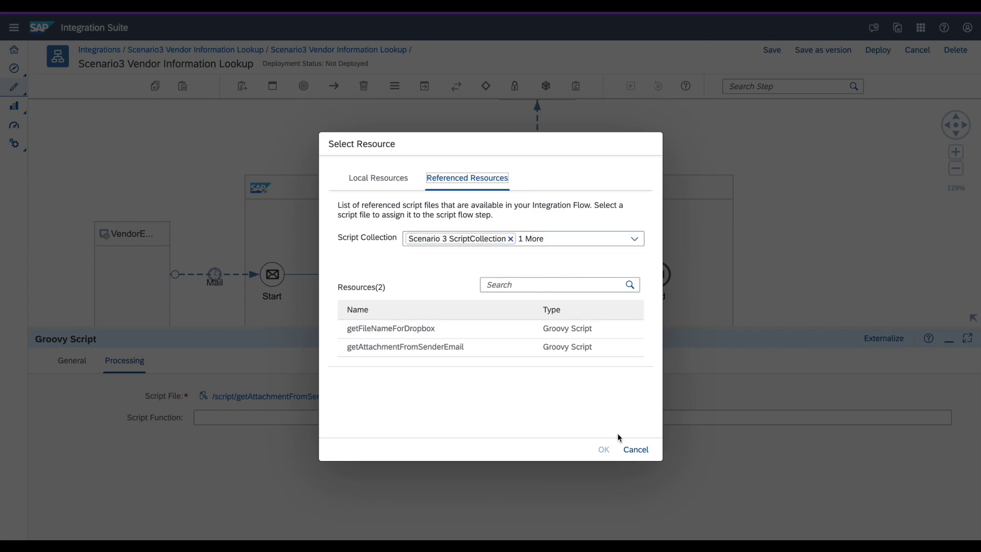
left_click(628, 448)
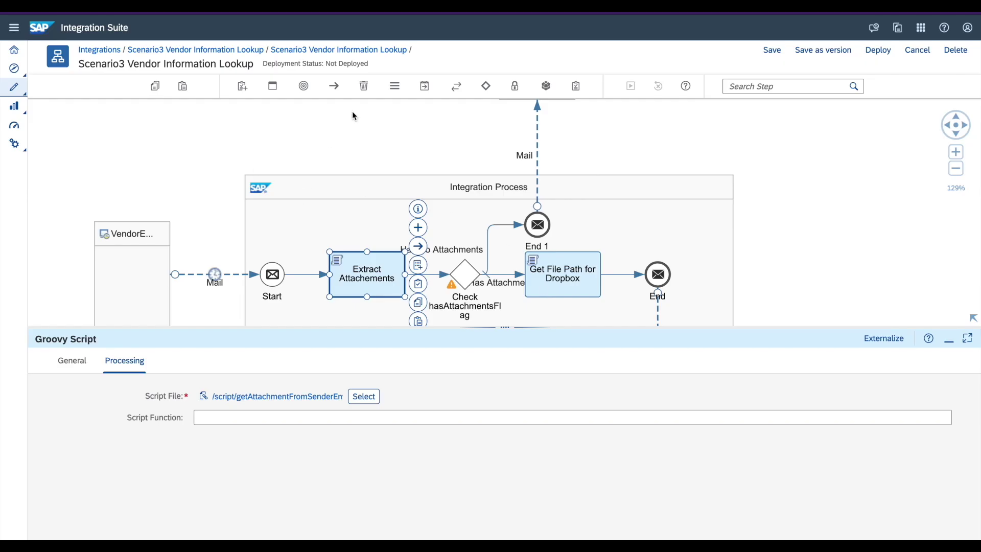
Open the Scenario3 Vendor Information Lookup integration flow's address in a second browser tab.
left_click(231, 19)
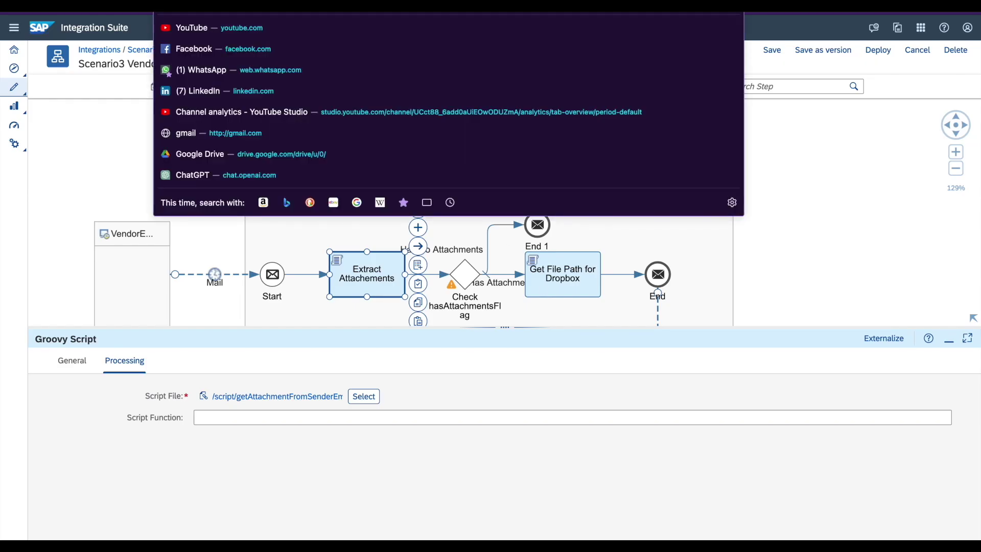
key("ctrl+t")
key("ctrl+v")
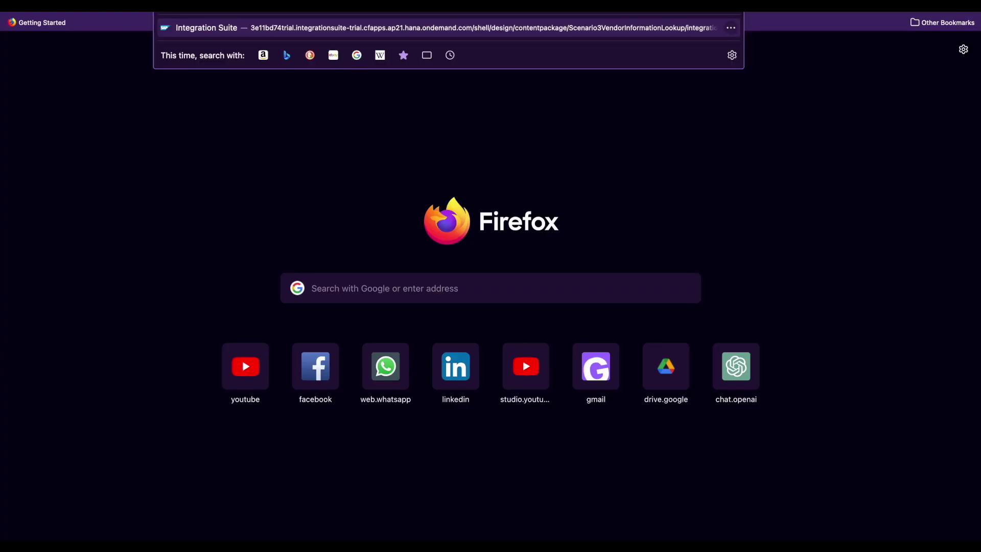
key("Return")
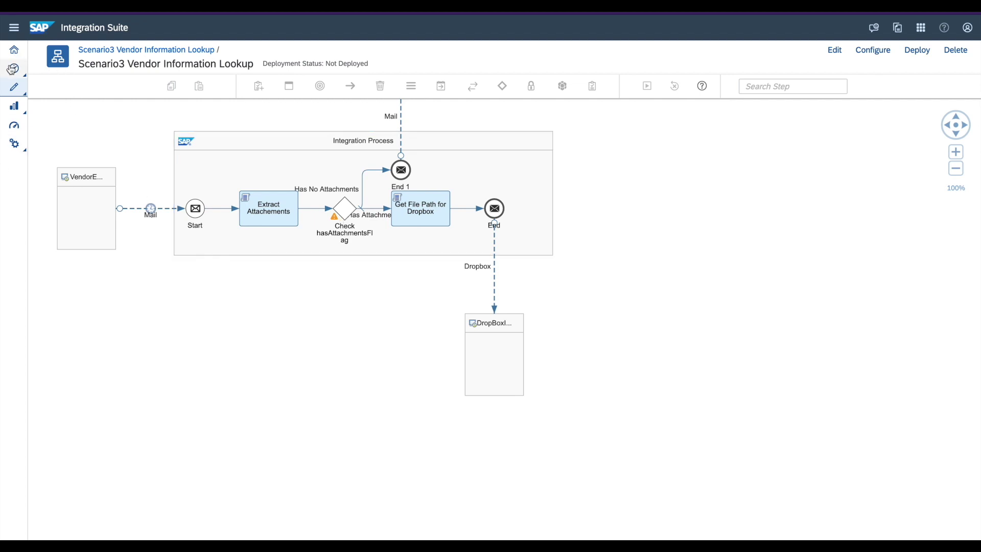
Open the Scenario 3 ScriptCollection artifact from the Scenario3 Vendor Information Lookup package in the Integrations design area.
left_click(17, 84)
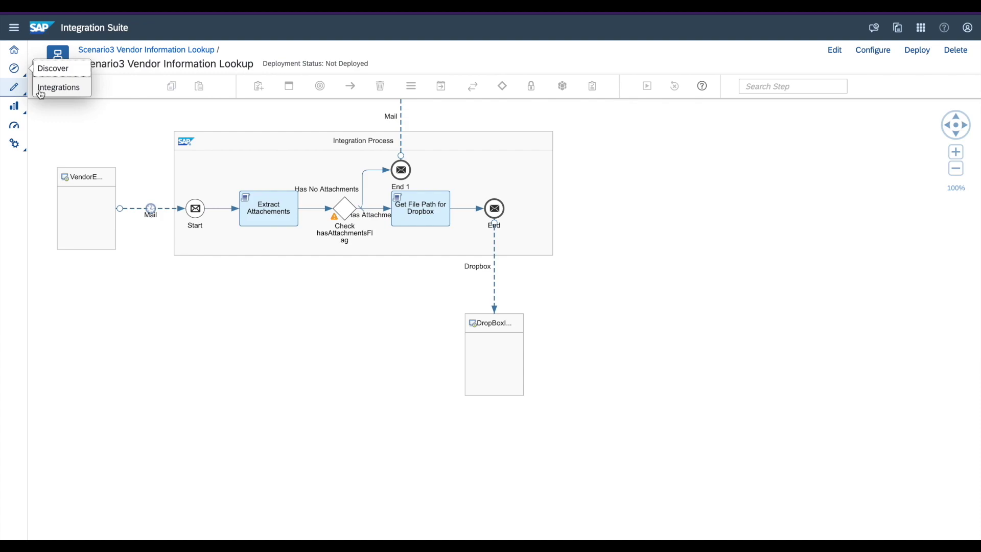
left_click(46, 105)
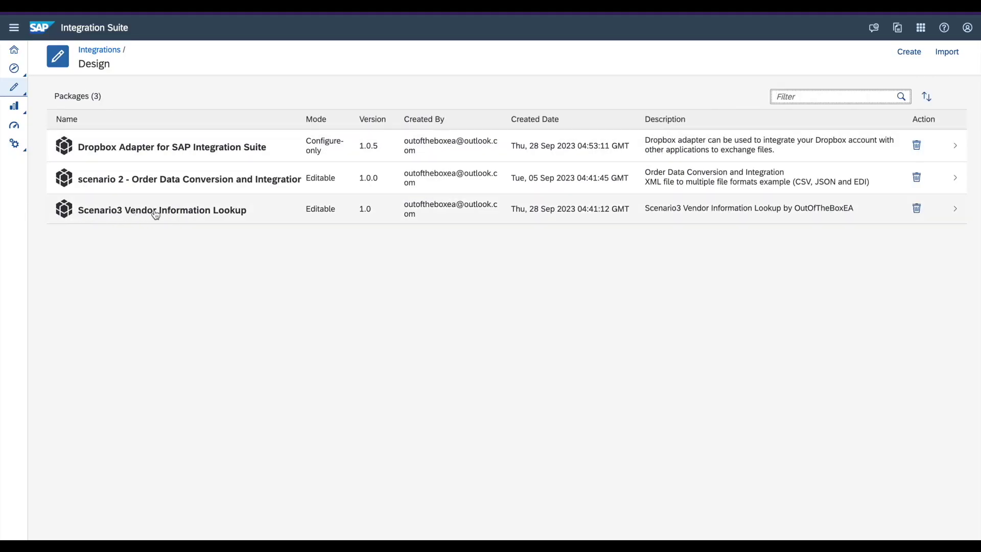
left_click(955, 209)
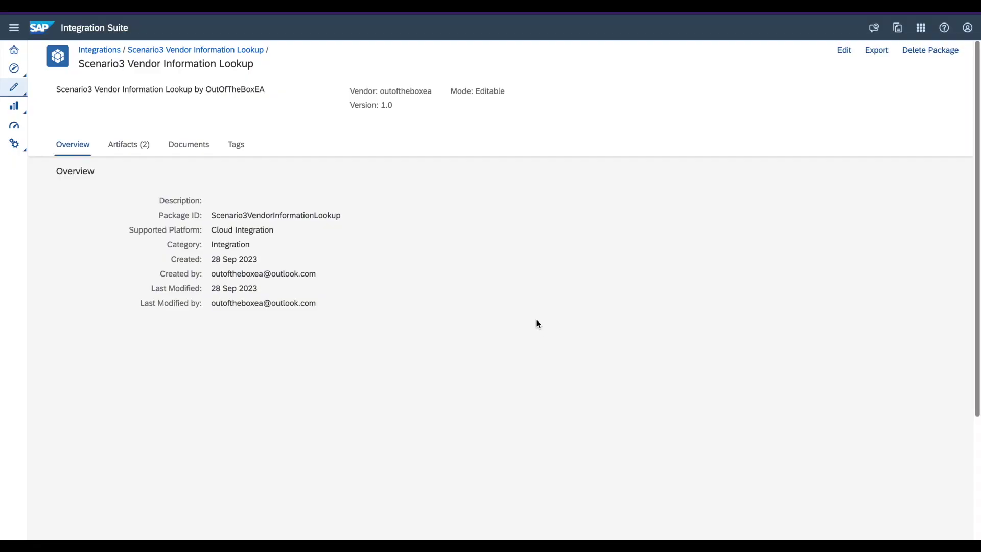
left_click(151, 151)
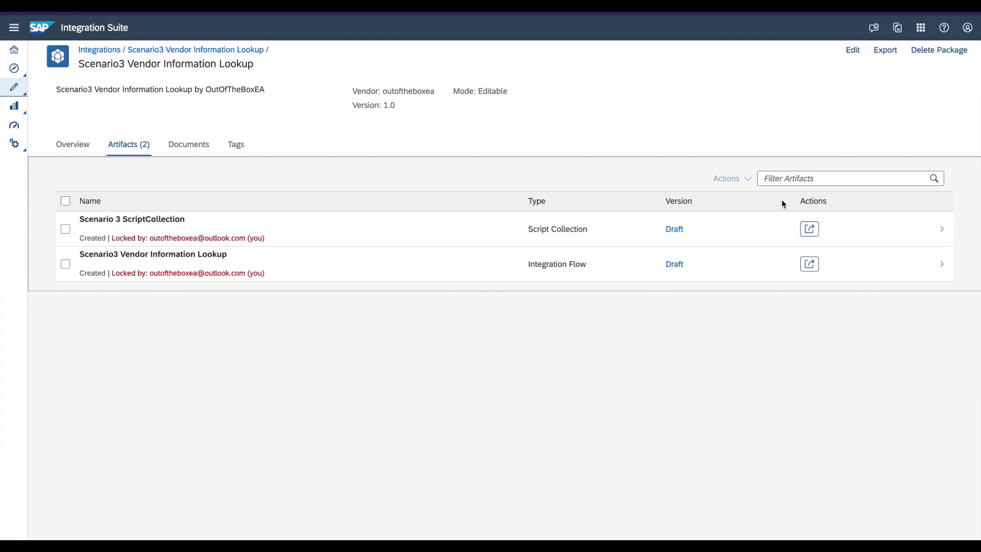
left_click(943, 229)
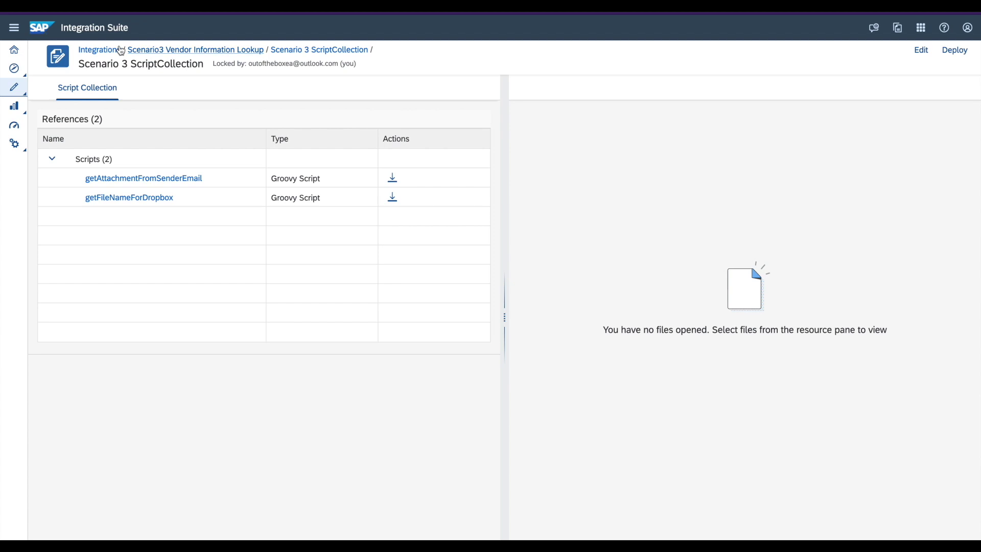
Return to the Scenario3 Vendor Information Lookup package, switch it to edit mode and review the artifact types that can be added.
left_click(180, 51)
left_click(852, 50)
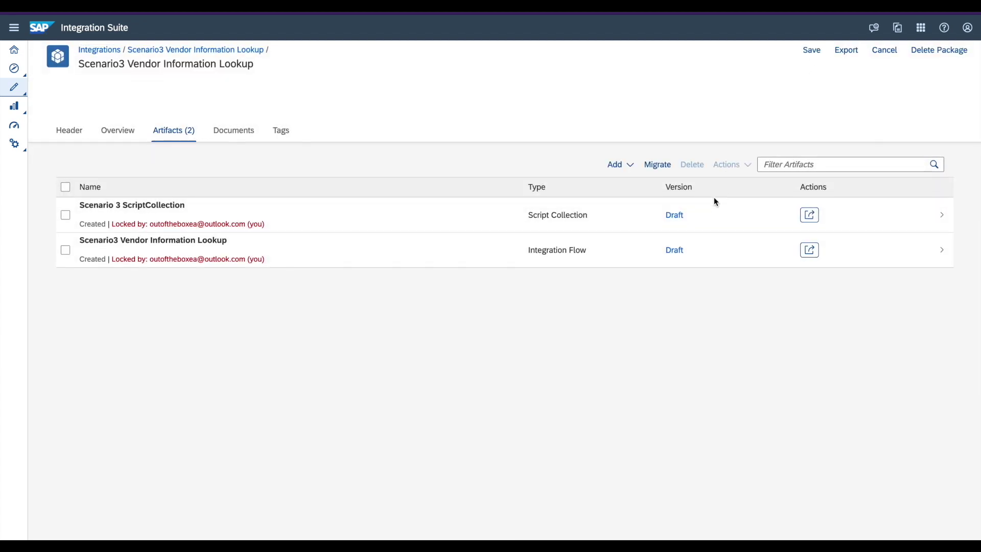
left_click(618, 164)
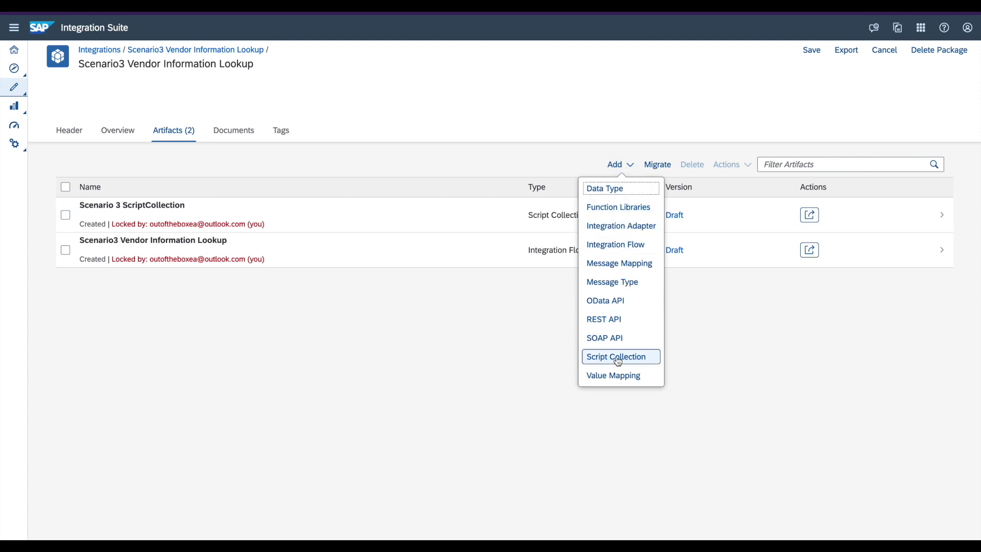
left_click(376, 367)
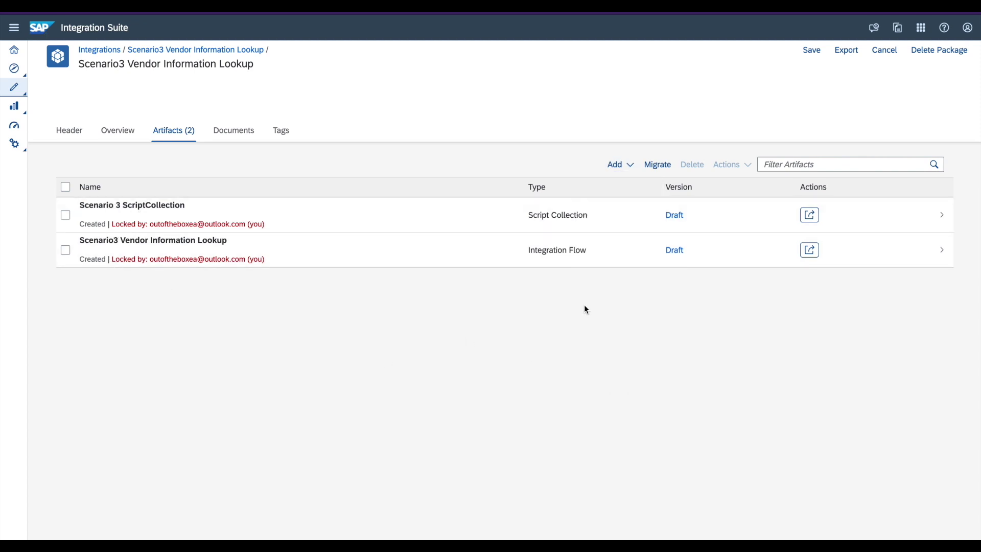
Reopen Scenario 3 ScriptCollection and view the code of getAttachmentFromSenderEmail and getFileNameForDropbox in turn.
left_click(937, 217)
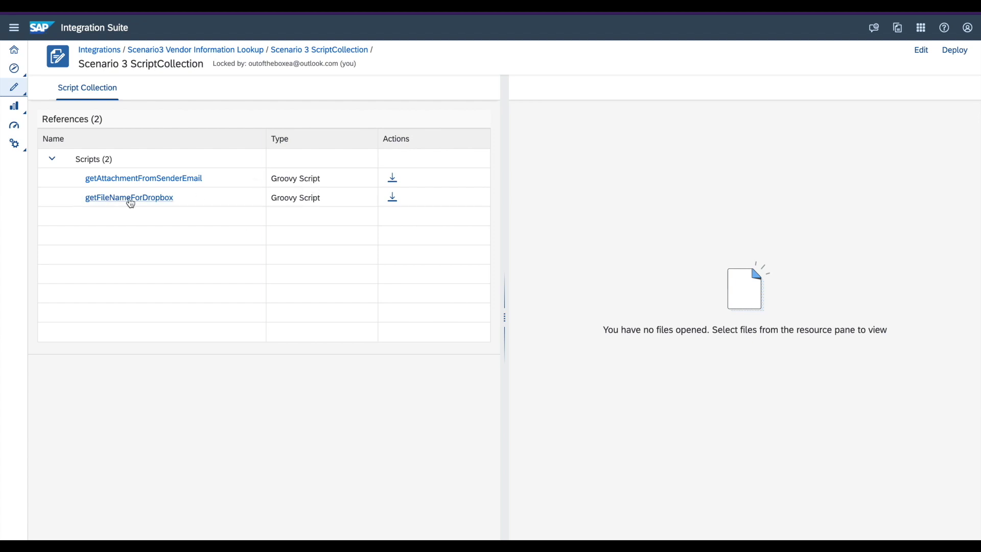
left_click(125, 179)
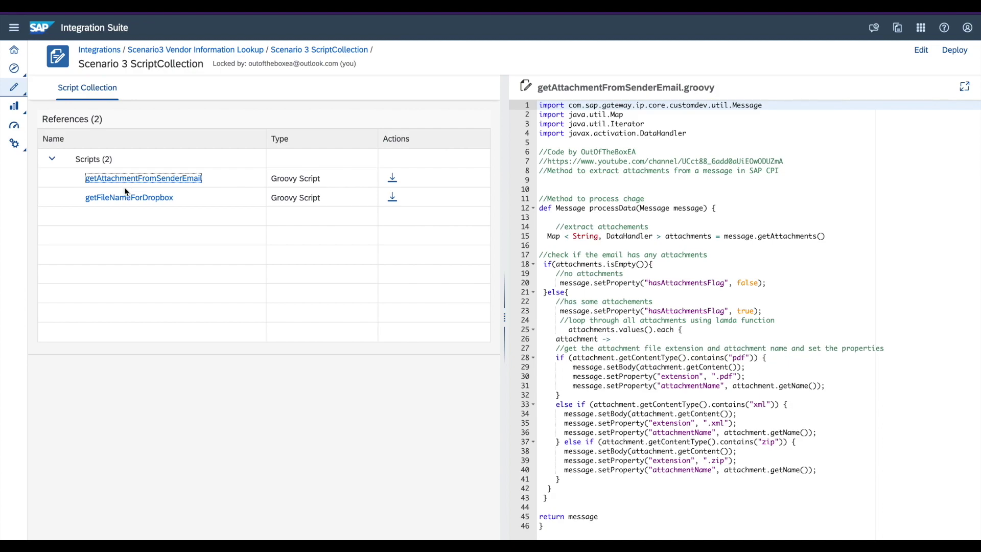
left_click(124, 199)
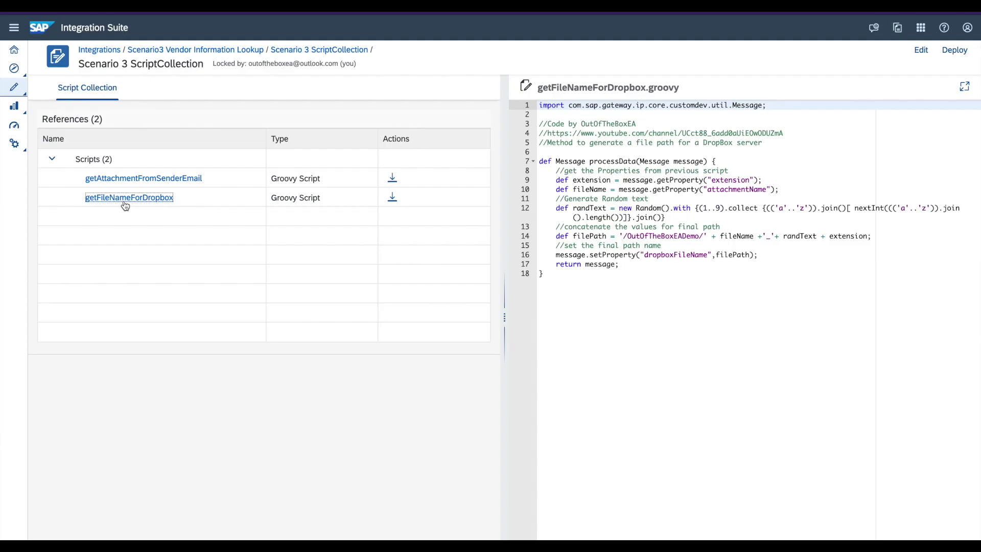
Display the getAttachmentFromSenderEmail script and highlight its four import statements on lines 1 to 4.
left_click(123, 184)
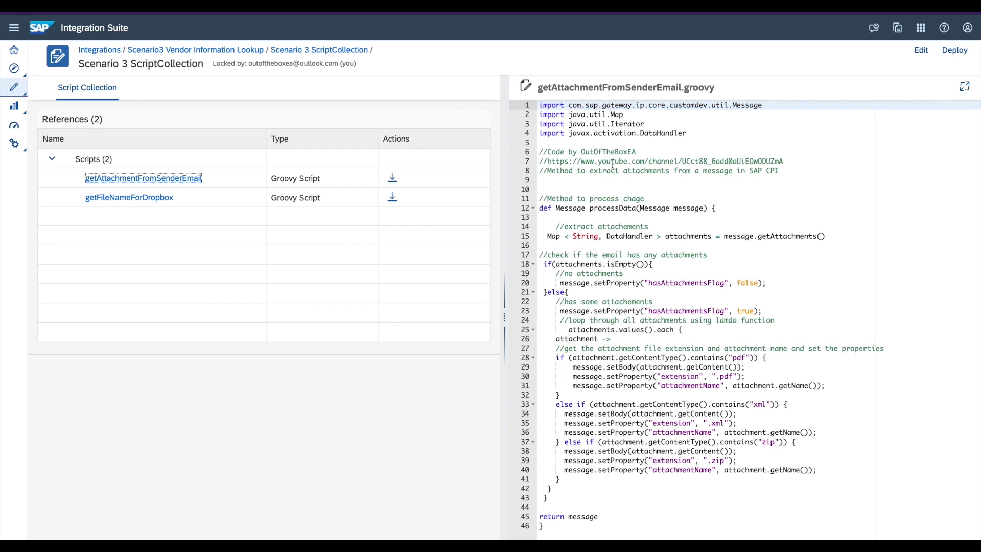
left_click_drag(688, 134, 529, 103)
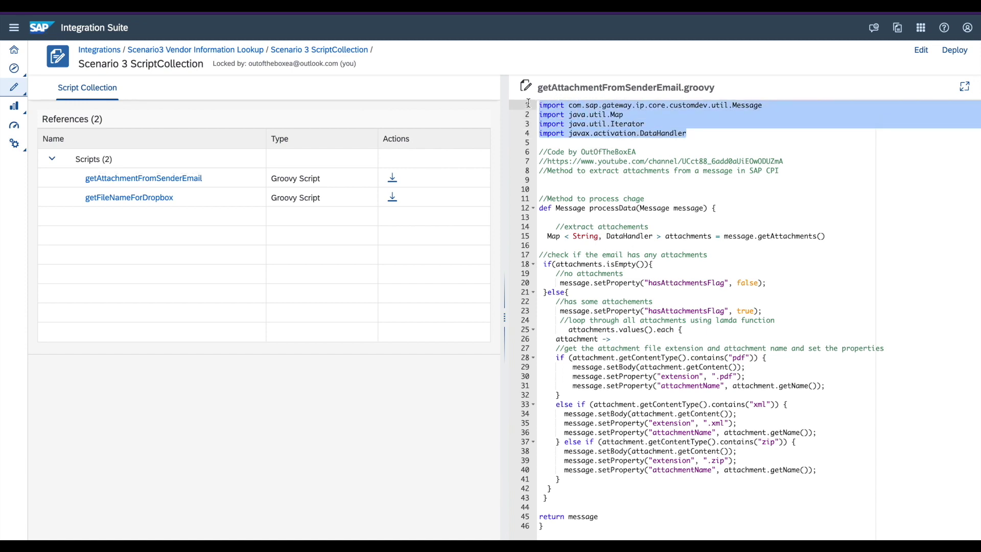
left_click(587, 132)
left_click_drag(688, 134, 529, 103)
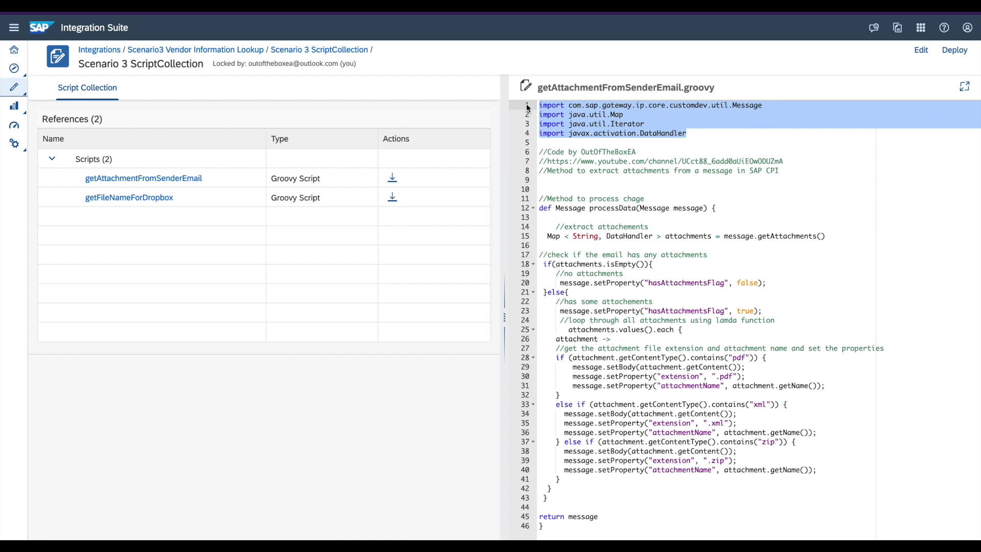
left_click(618, 143)
left_click(693, 133)
left_click_drag(693, 133, 515, 104)
left_click(639, 233)
Examine the processData method declaration on line 12, highlighting the method name, the Message type and the message parameter.
left_click(600, 206)
double_click(601, 205)
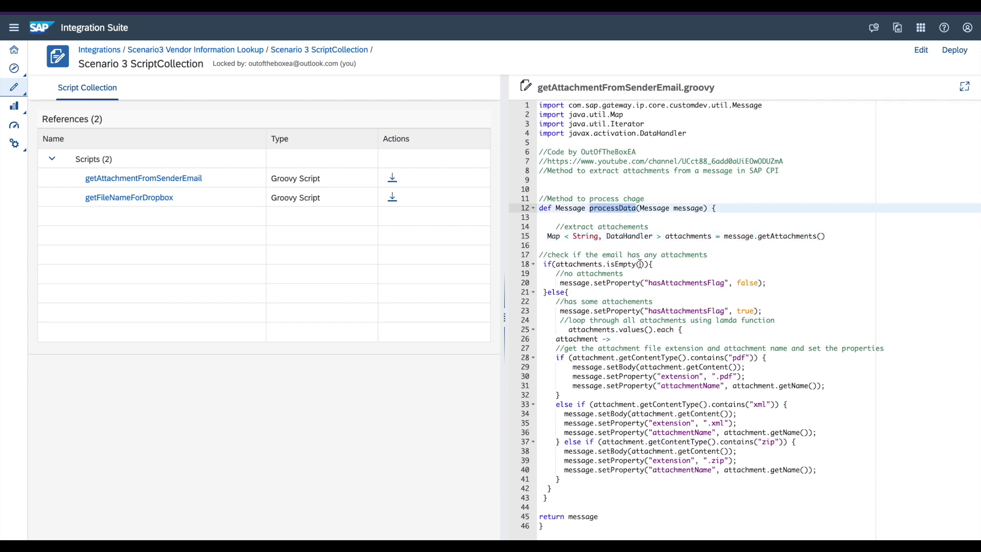
double_click(655, 208)
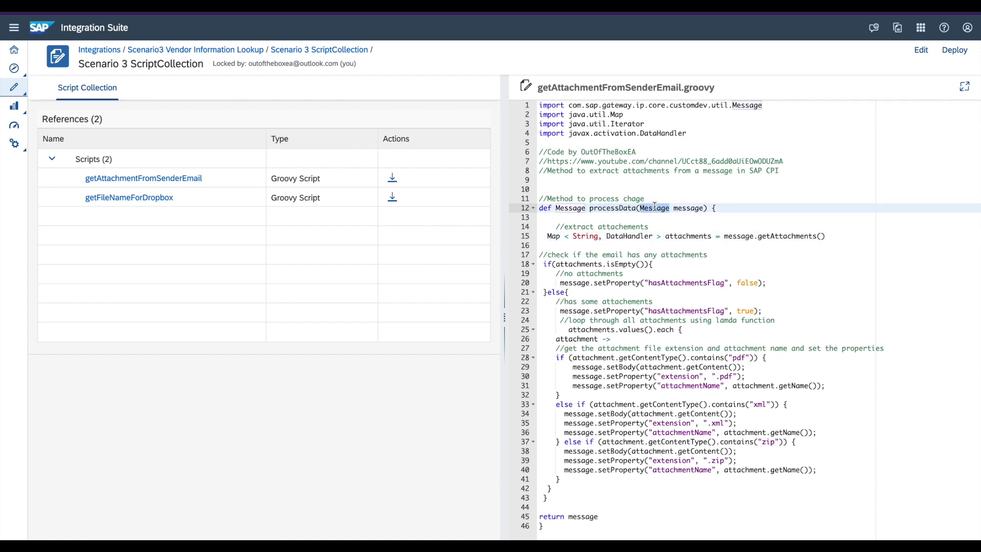
double_click(687, 208)
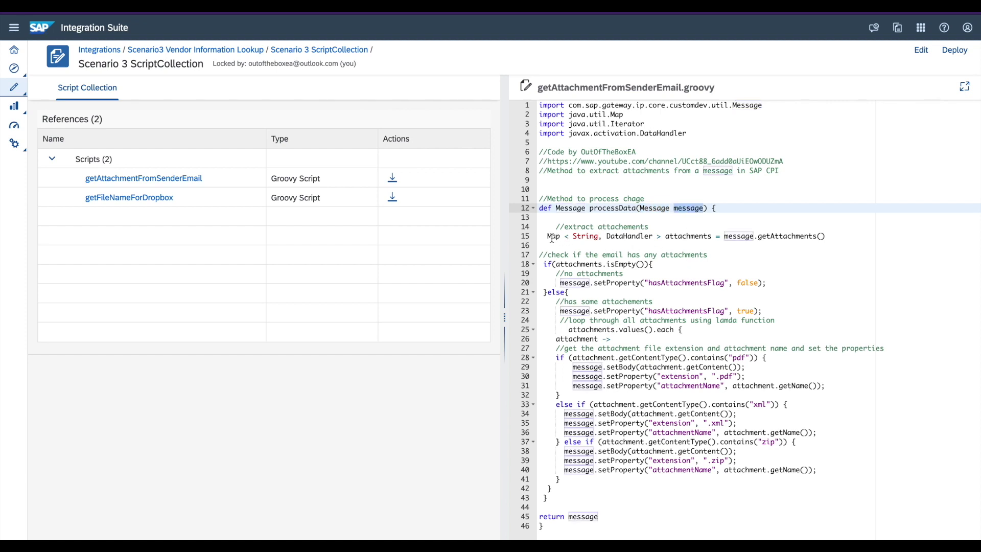
Examine line 15, highlighting the Map of String and DataHandler, the attachments variable and the message.getAttachments() call.
double_click(669, 236)
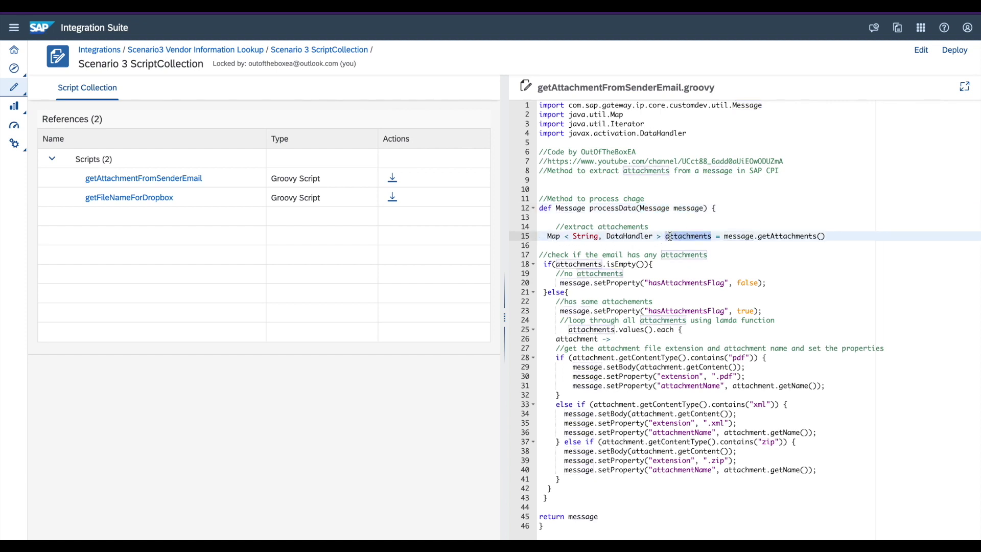
left_click(731, 236)
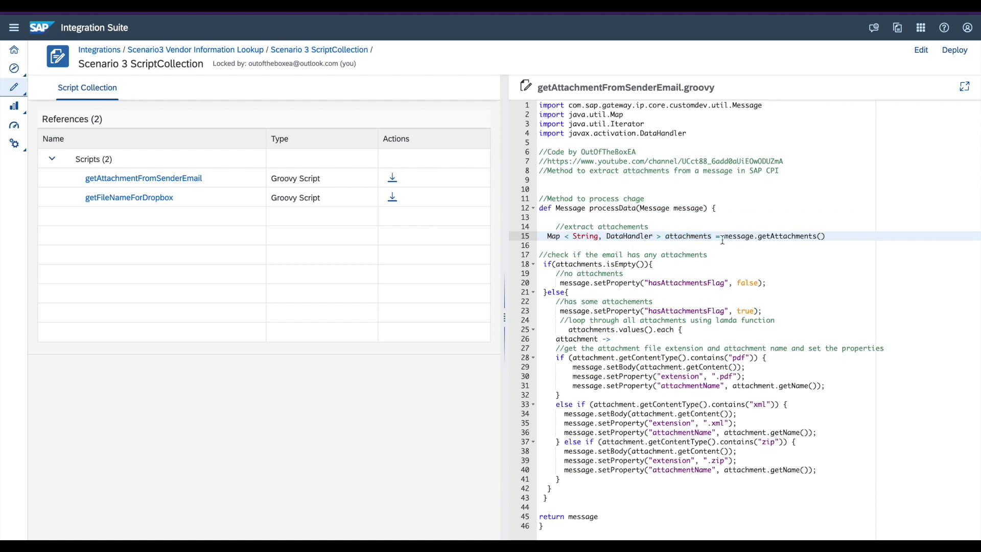
left_click_drag(725, 236, 825, 233)
double_click(688, 236)
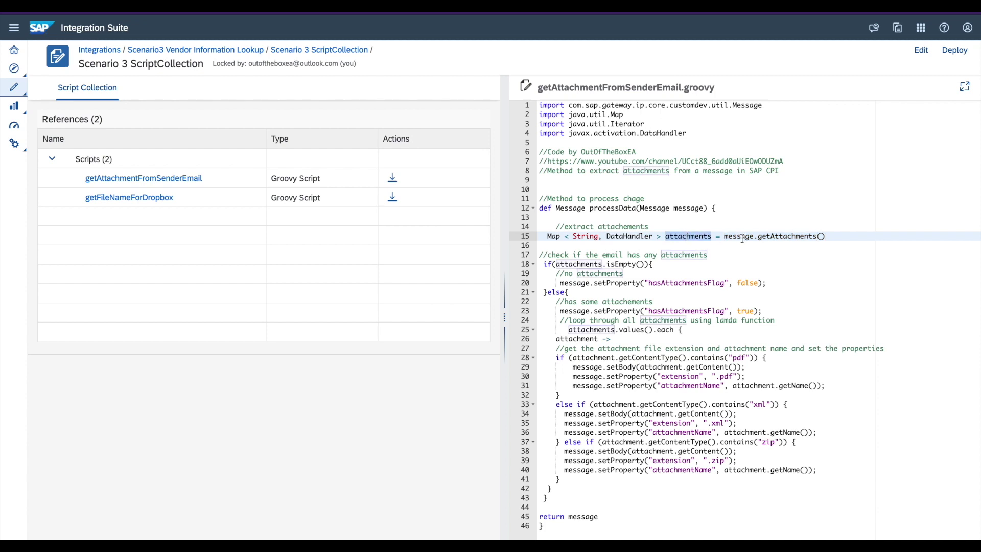
left_click_drag(548, 238, 596, 237)
left_click(595, 237)
double_click(614, 238)
left_click_drag(544, 238, 661, 235)
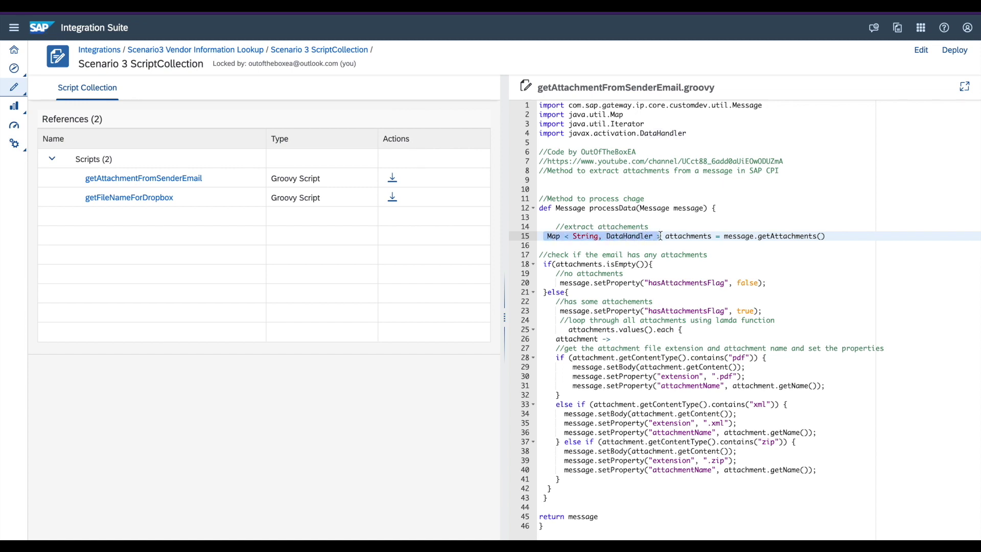
double_click(680, 236)
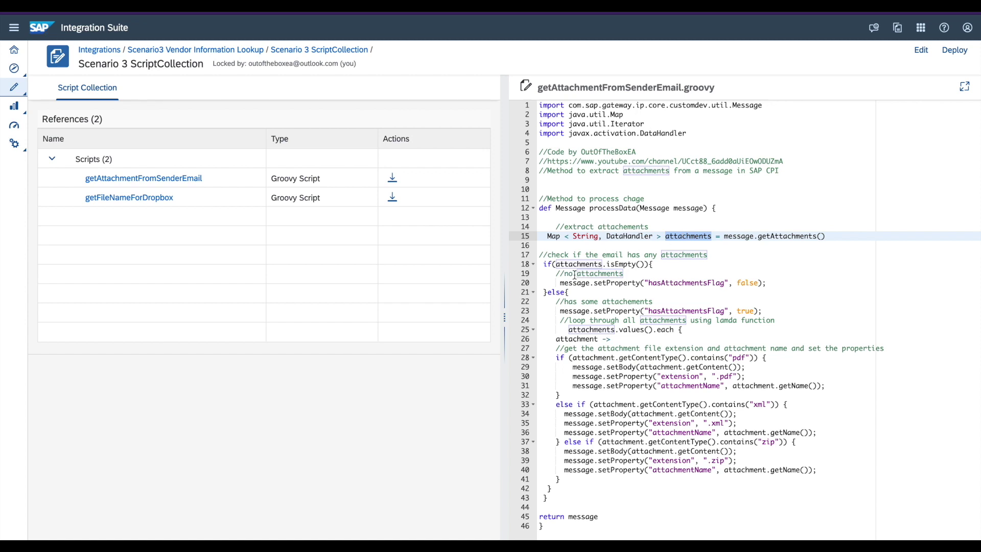
Examine the attachments.isEmpty() check and the statements setting hasAttachmentsFlag to false or true in its two branches.
double_click(573, 265)
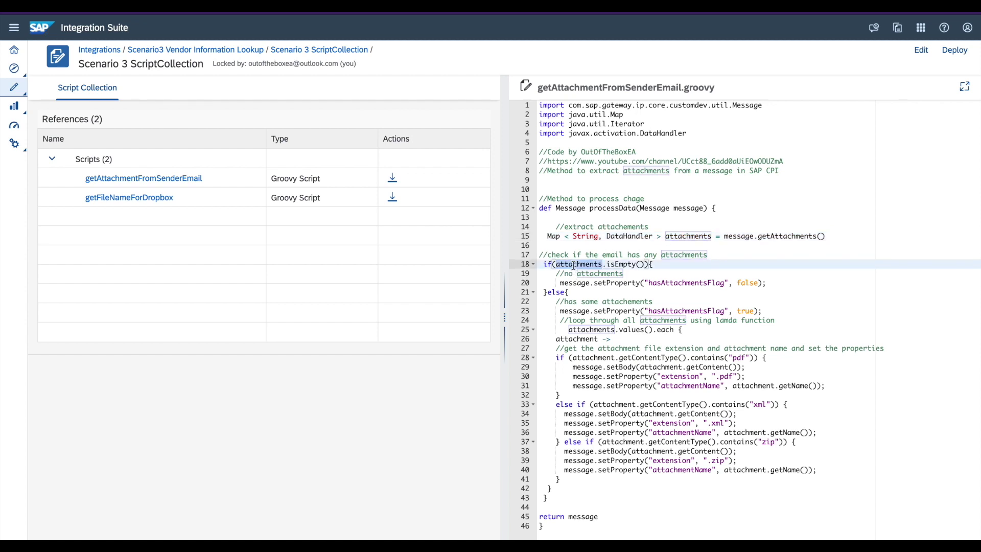
left_click(622, 264)
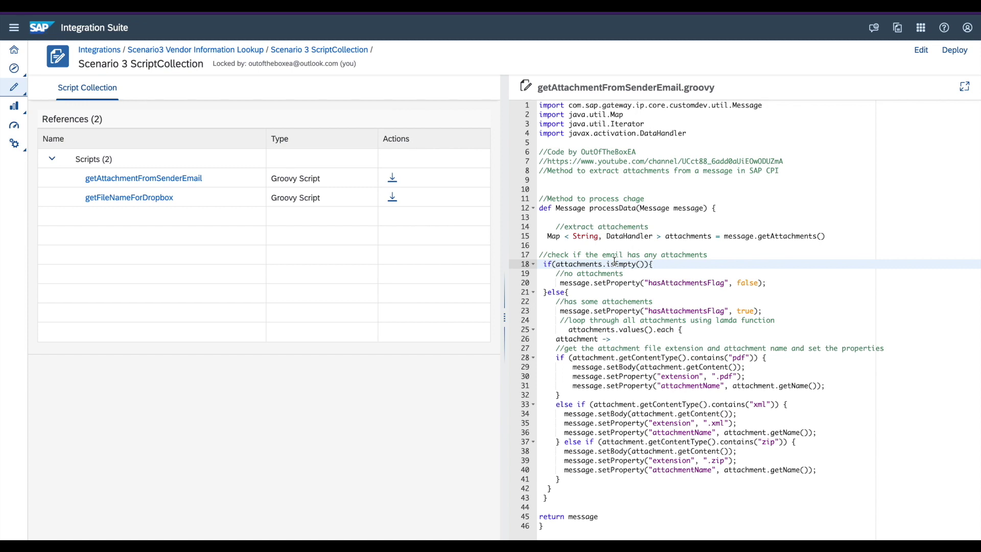
left_click_drag(548, 283, 783, 282)
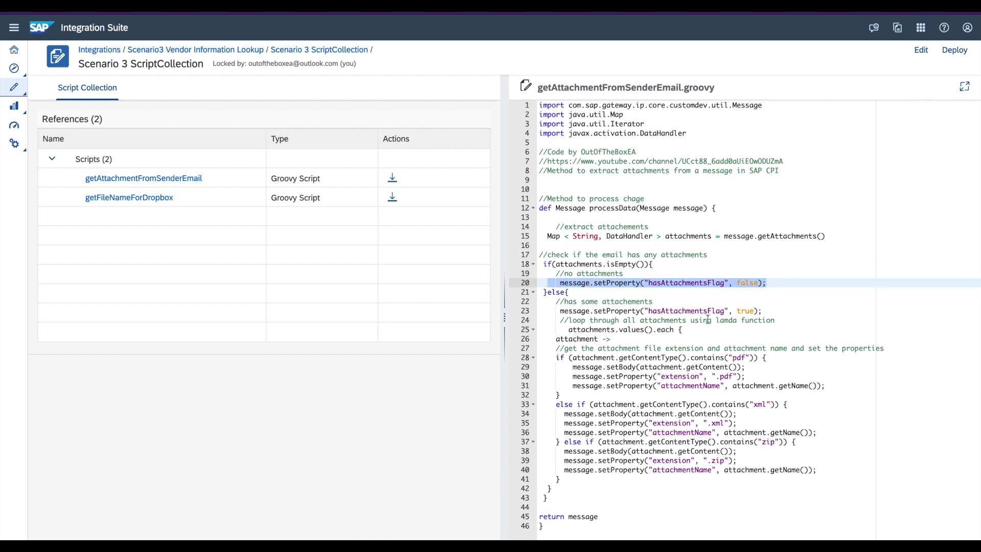
left_click(581, 291)
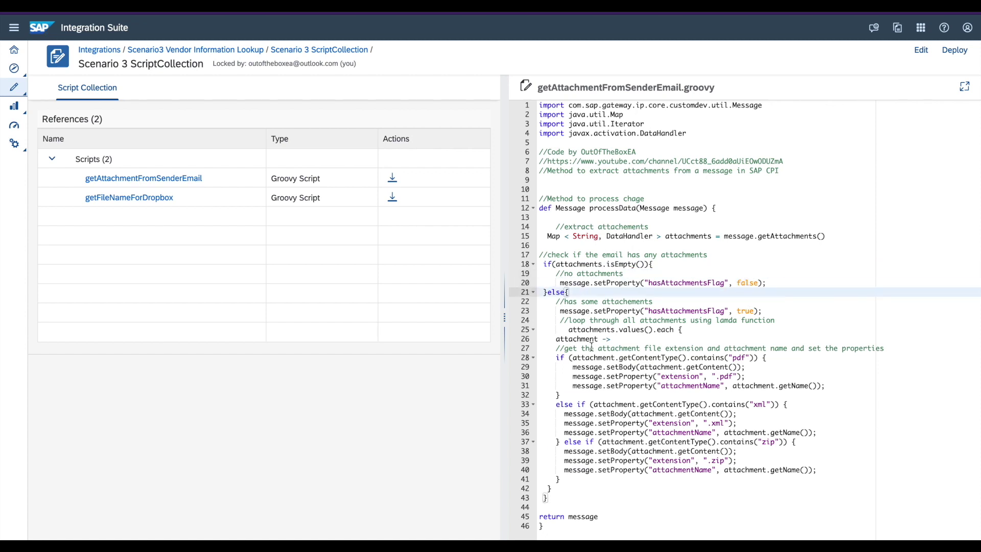
double_click(741, 310)
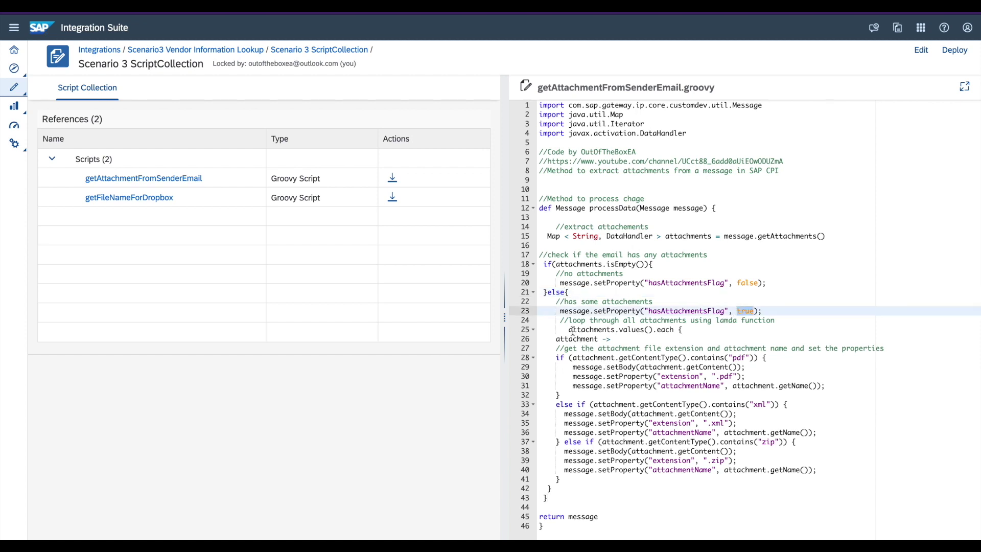
Examine the attachments.values().each loop and its attachment closure parameter on lines 25 and 26, highlighting the attachments variable.
left_click_drag(570, 329, 643, 340)
left_click(636, 347)
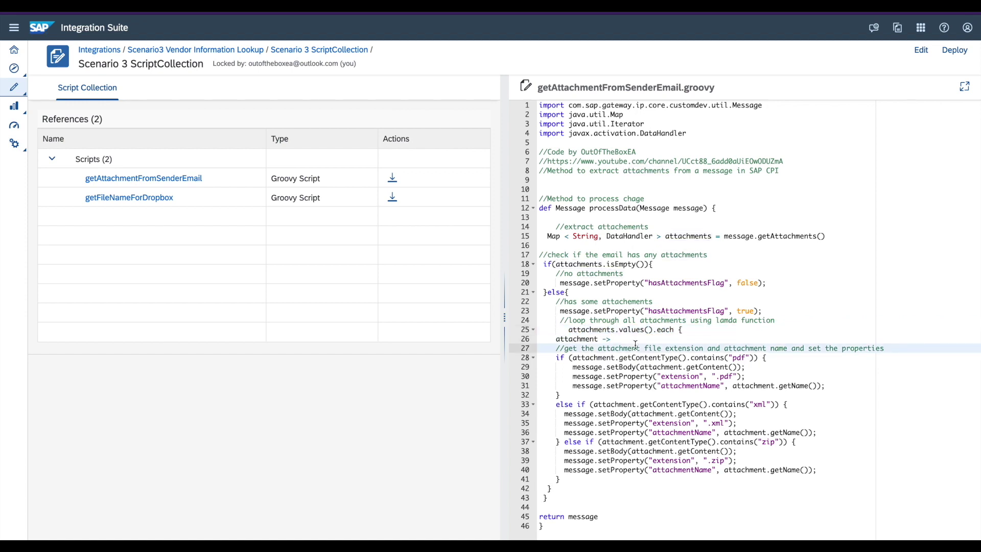
left_click(679, 329)
left_click_drag(679, 329, 594, 336)
left_click(593, 335)
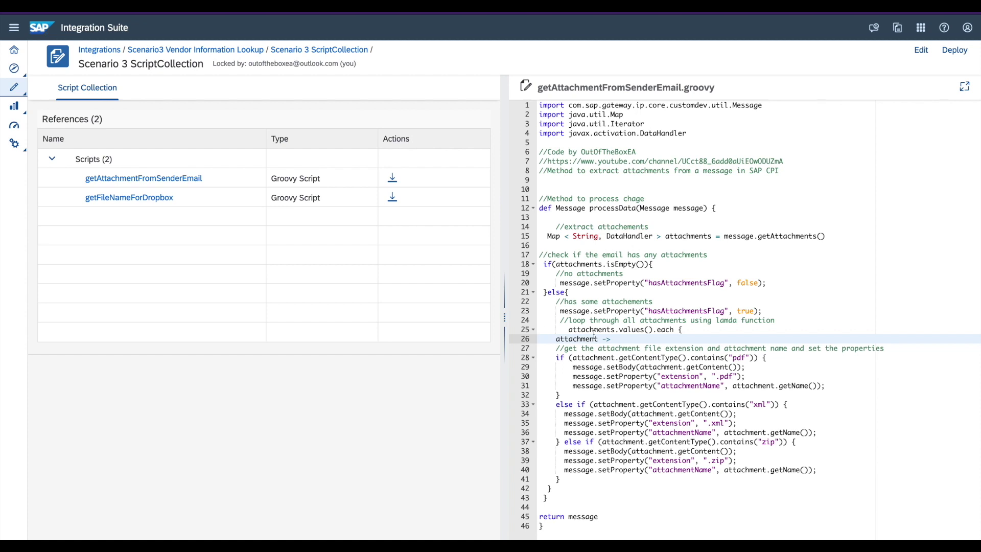
left_click(680, 330, "shift")
left_click(656, 331)
left_click_drag(561, 331, 611, 339)
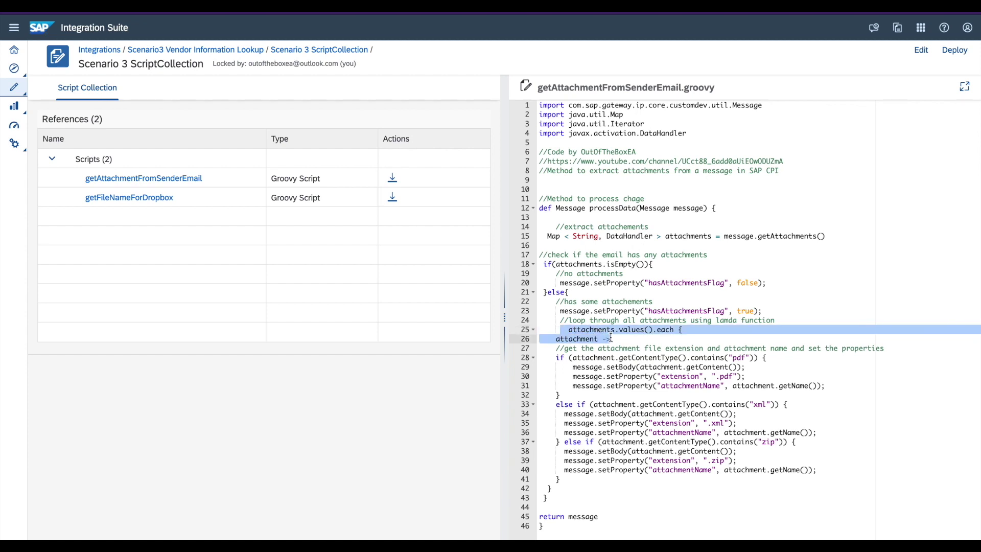
left_click(611, 338)
left_click_drag(561, 331, 620, 339)
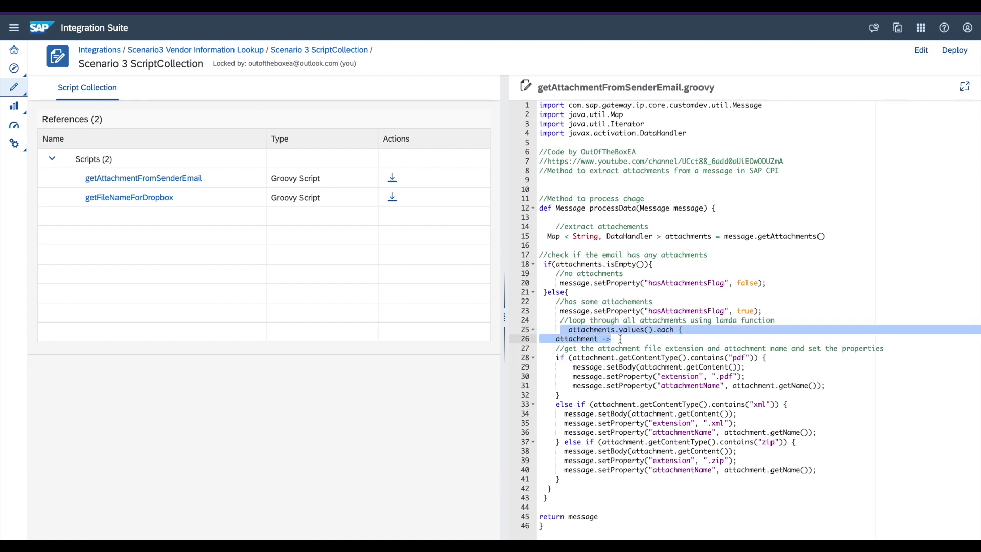
double_click(608, 331)
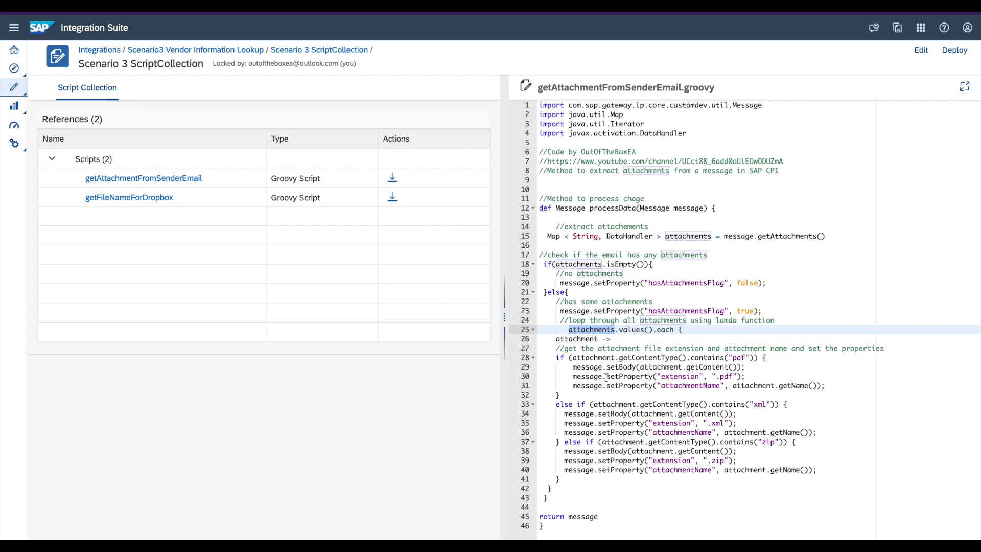
Examine the attachment.getContentType().contains("pdf") condition on line 28, highlighting getContentType and pdf, and compare it with the zip branch.
left_click_drag(576, 357, 752, 359)
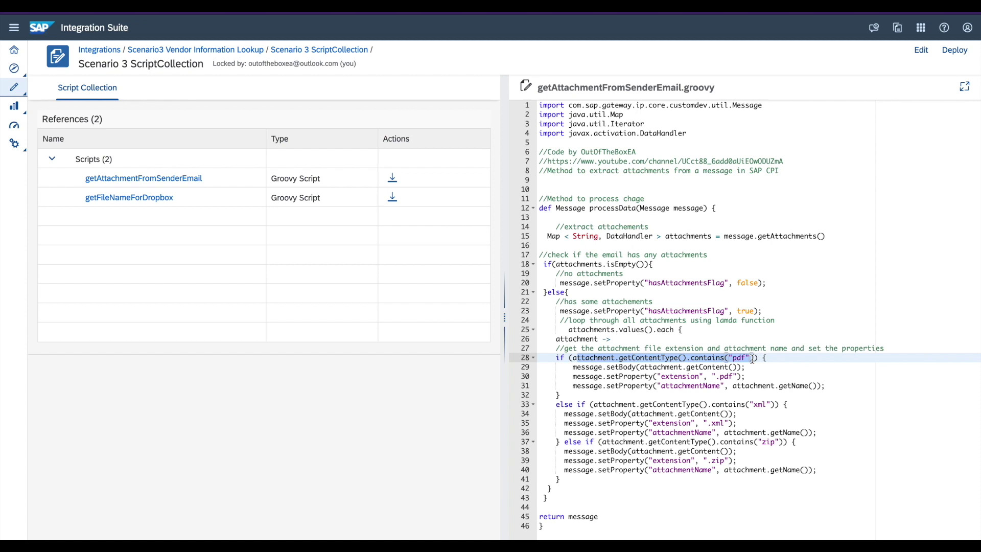
double_click(629, 357)
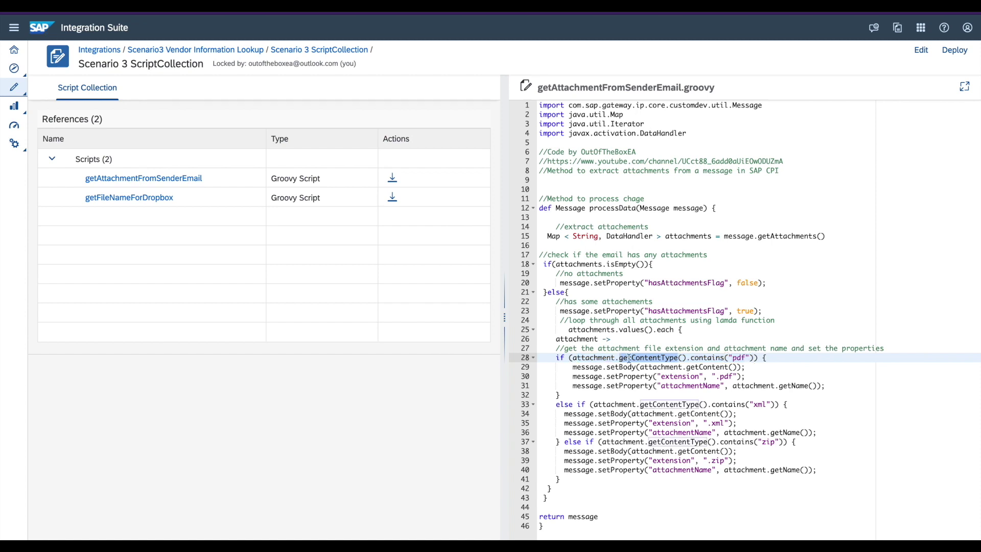
left_click(739, 359)
double_click(739, 359)
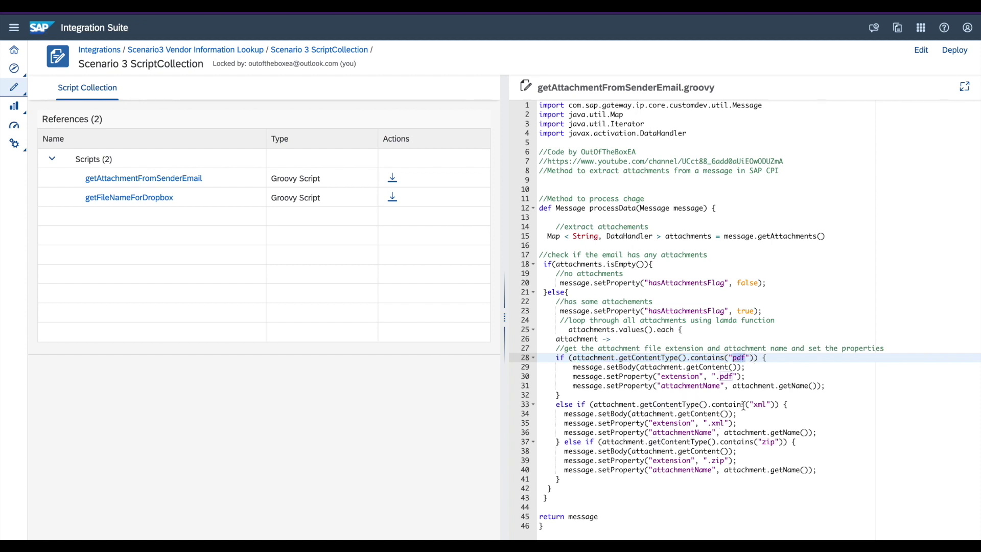
left_click(762, 448)
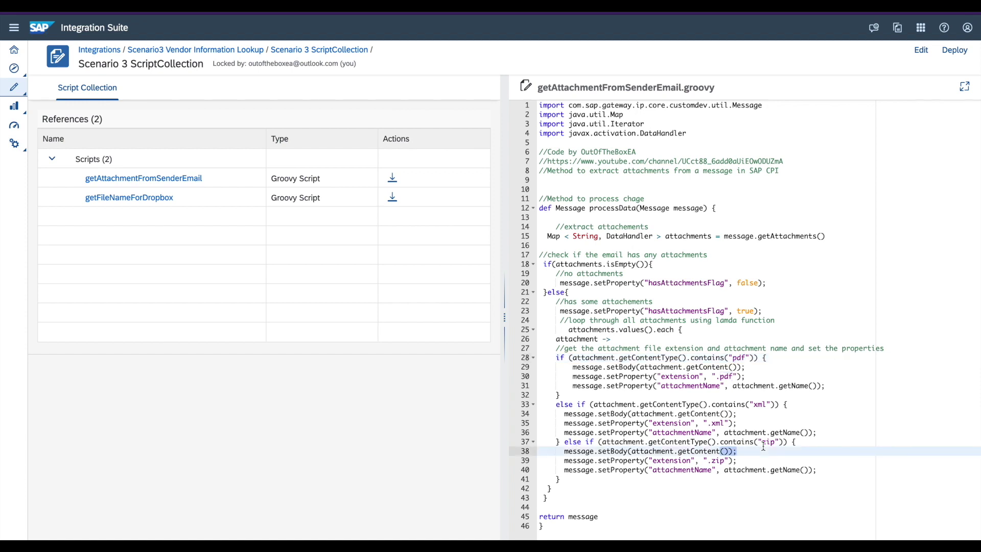
Examine the extension and attachmentName properties set on lines 30 and 31 inside the pdf branch.
double_click(668, 376)
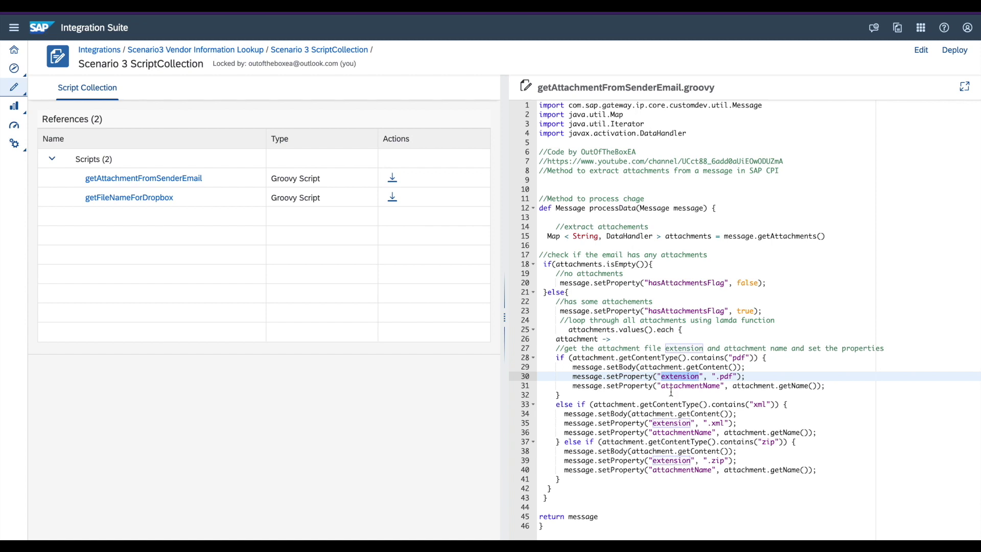
double_click(670, 386)
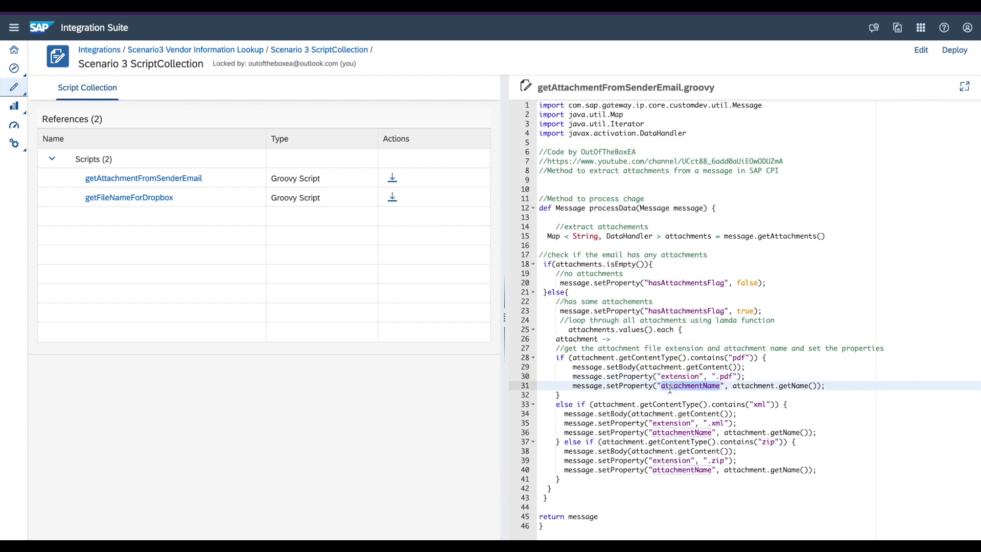
double_click(573, 376)
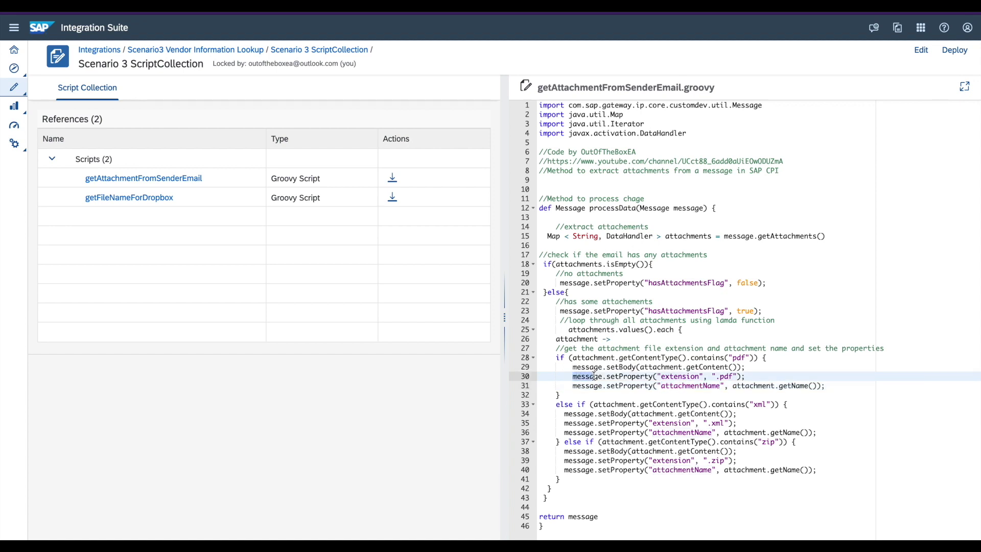
left_click(564, 366)
double_click(739, 358)
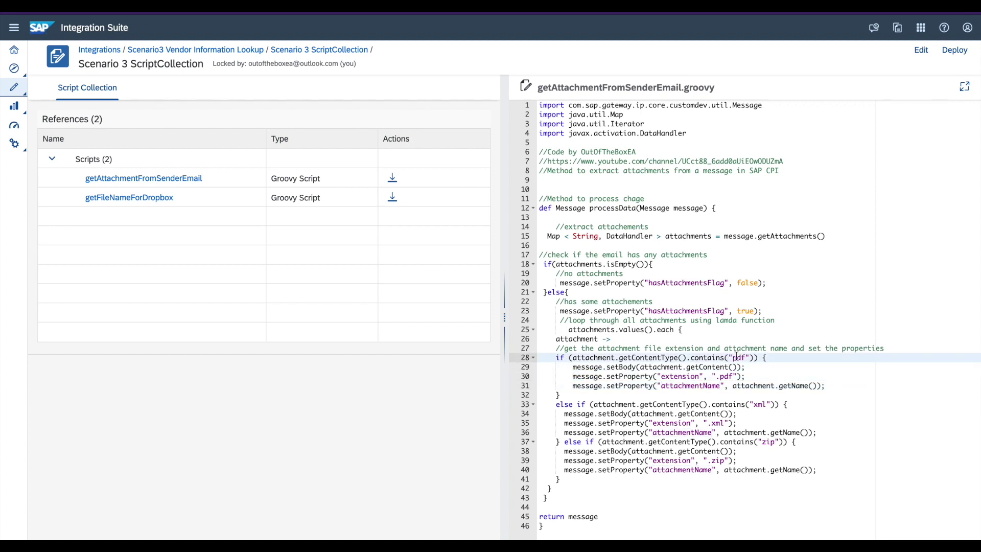
Highlight the three pdf-branch statements on lines 29 to 31 and examine their setProperty calls.
left_click_drag(568, 367, 828, 389)
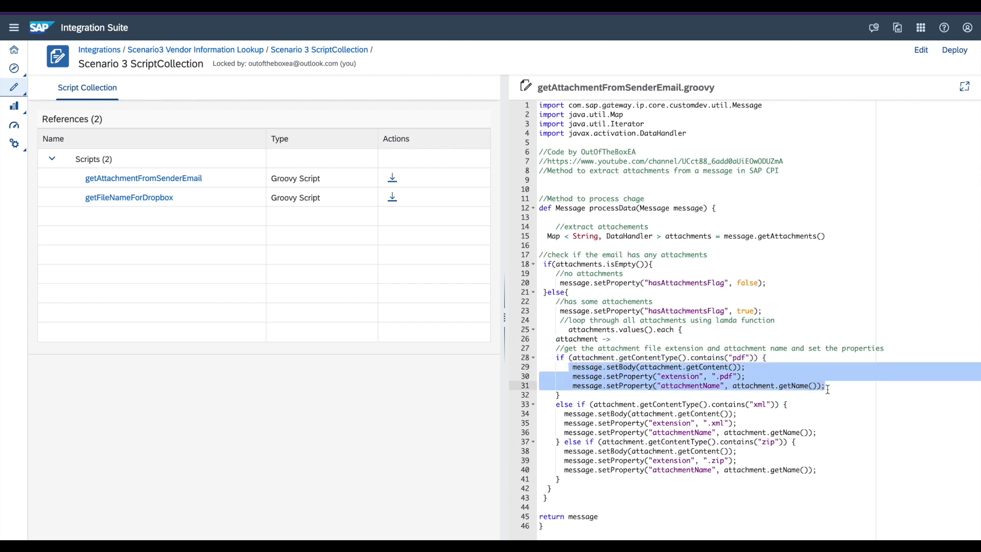
left_click(612, 368)
left_click(618, 376)
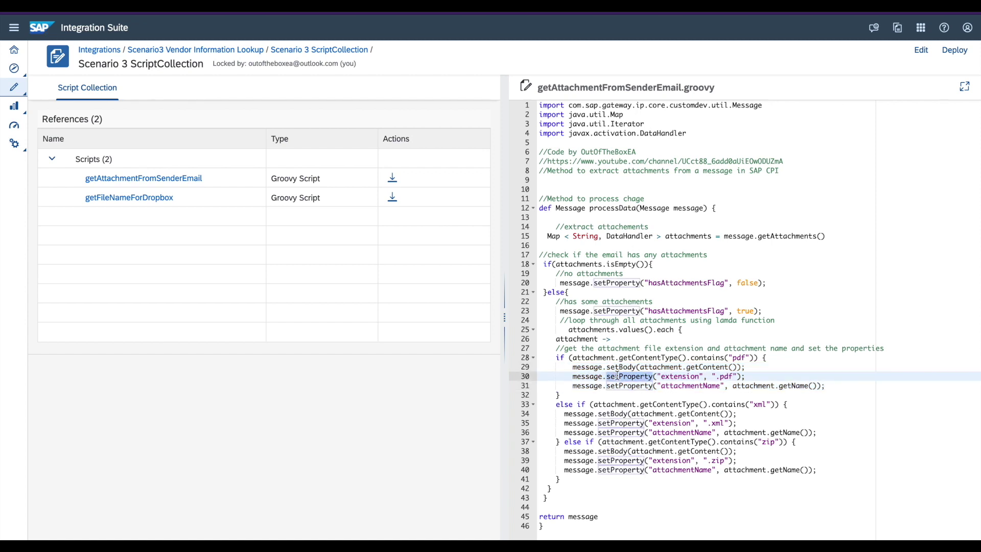
left_click(628, 387)
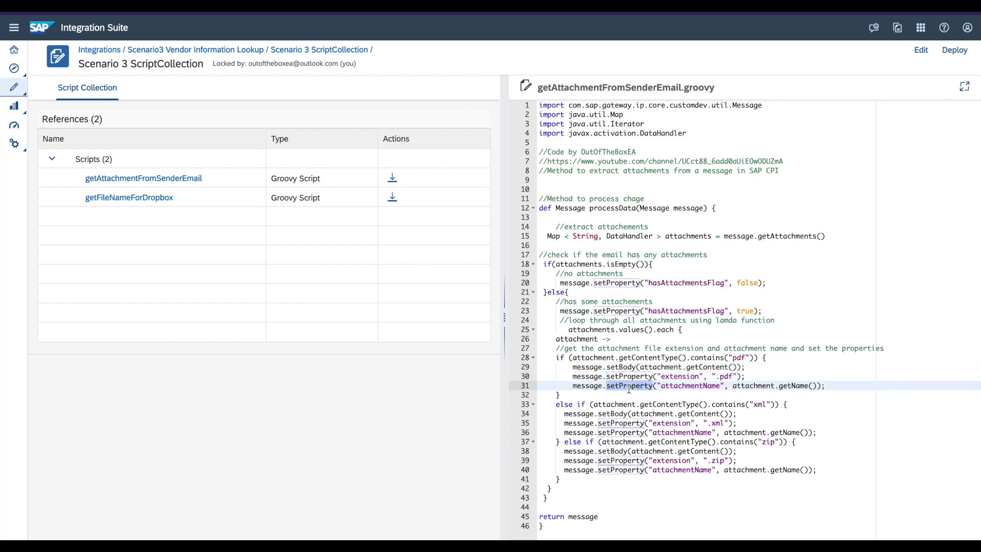
left_click(681, 387)
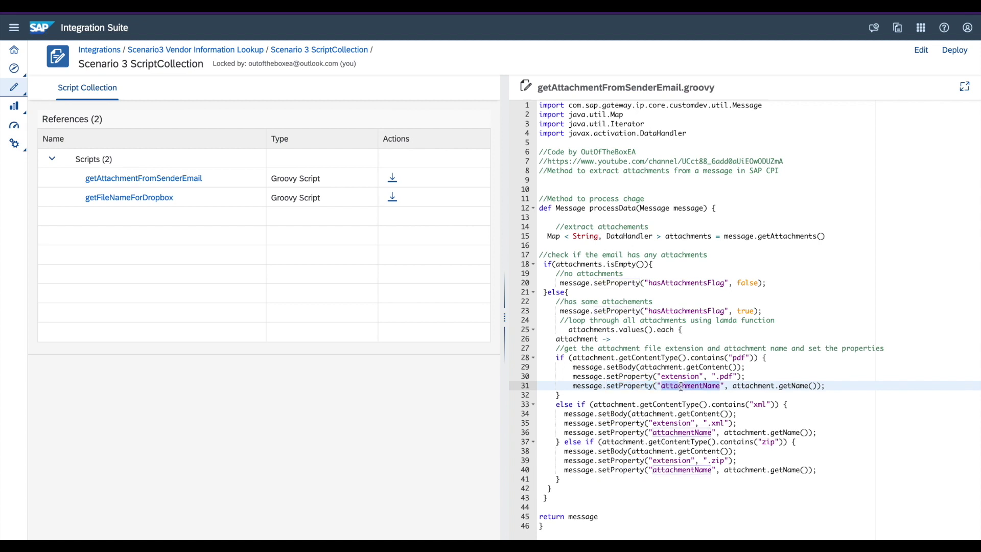
Compare the extension and attachmentName property names on lines 30 and 31, and revisit the hasAttachmentsFlag statement on line 23.
left_click(671, 375)
left_click(679, 383)
left_click(678, 378)
left_click(679, 385)
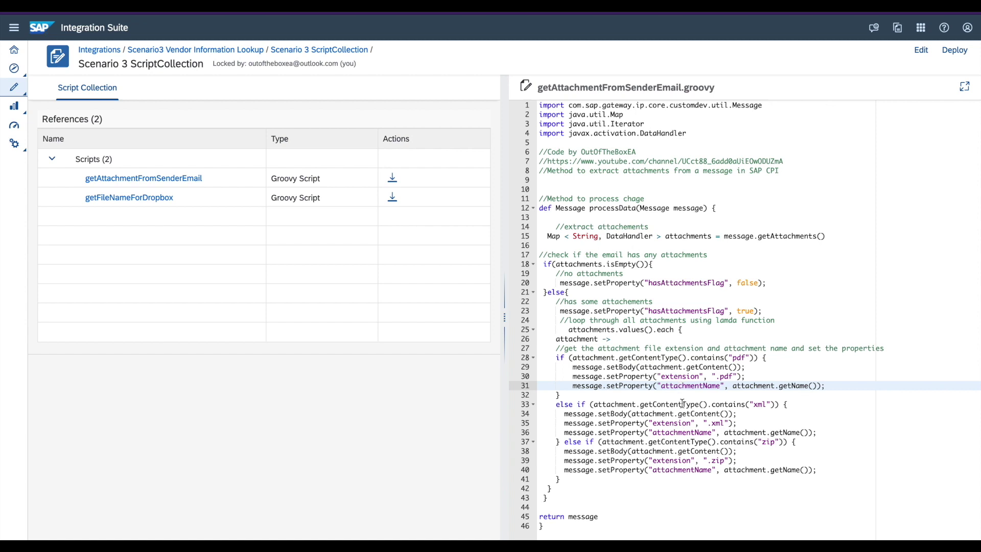
left_click(680, 376)
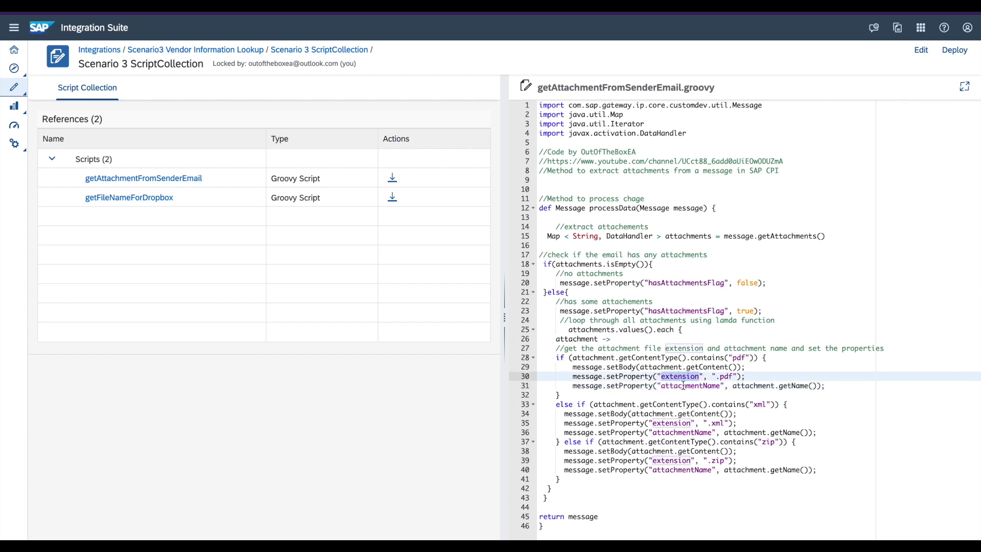
left_click(683, 386)
left_click(665, 310)
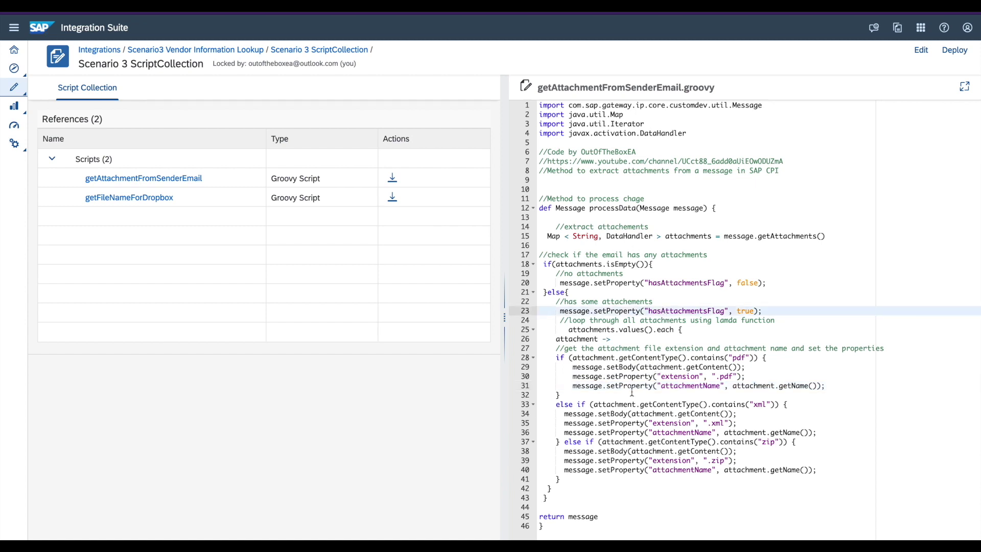
Examine the complete pdf, xml and zip branches on lines 28 to 41 and the closing return message statement.
left_click(584, 384)
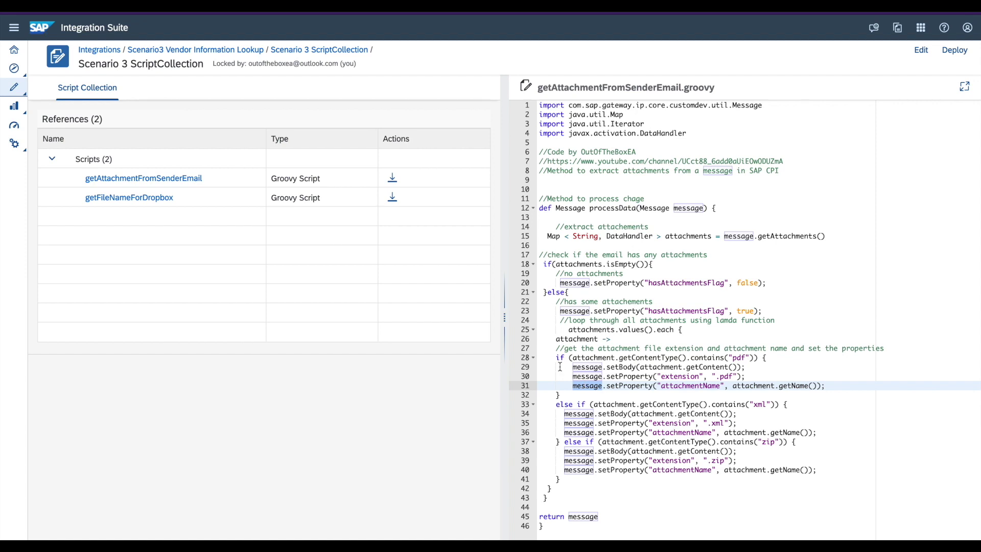
left_click_drag(548, 358, 663, 433)
left_click(662, 378)
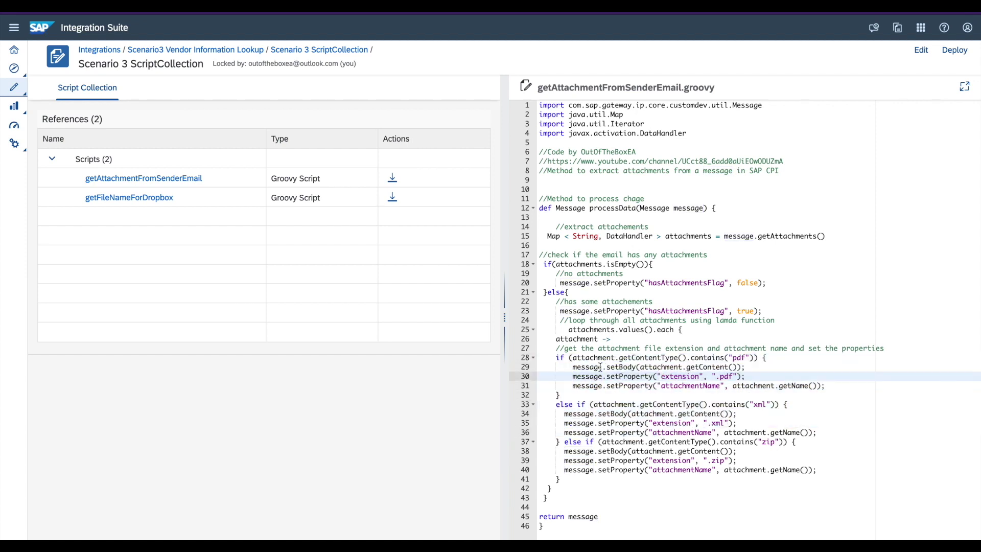
left_click_drag(552, 357, 607, 480)
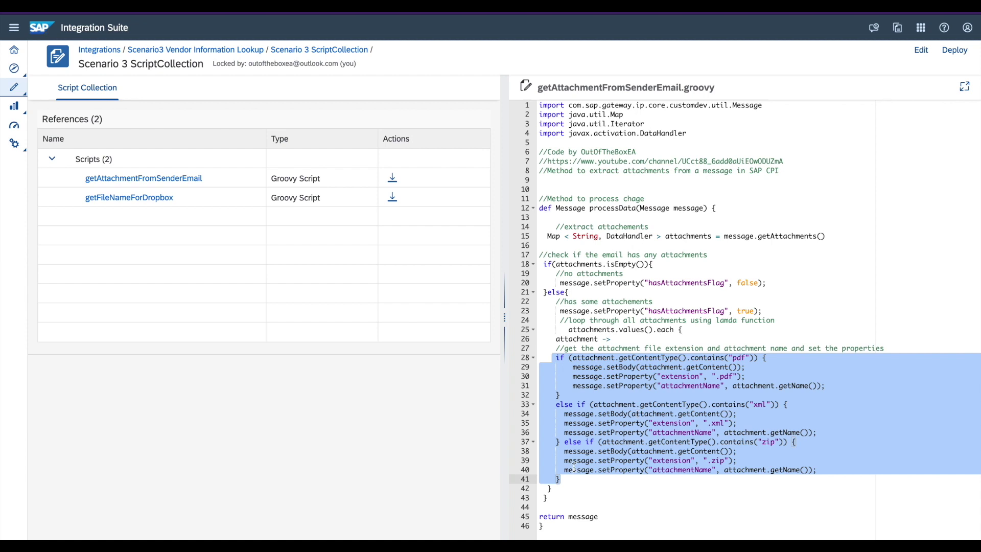
left_click(575, 498)
left_click_drag(613, 529, 534, 516)
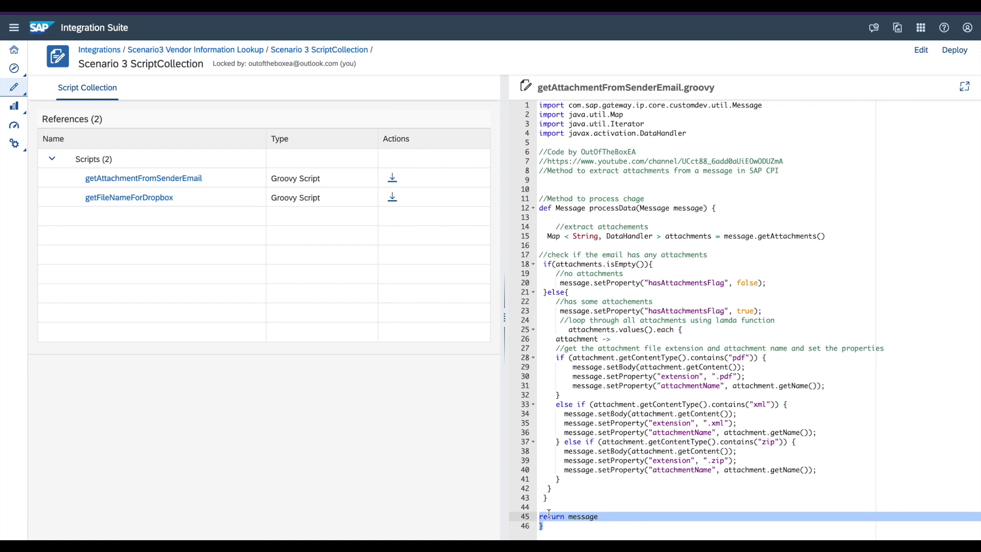
Open the getFileNameForDropbox script and examine its Message import and the processData method with its message parameter.
left_click(140, 201)
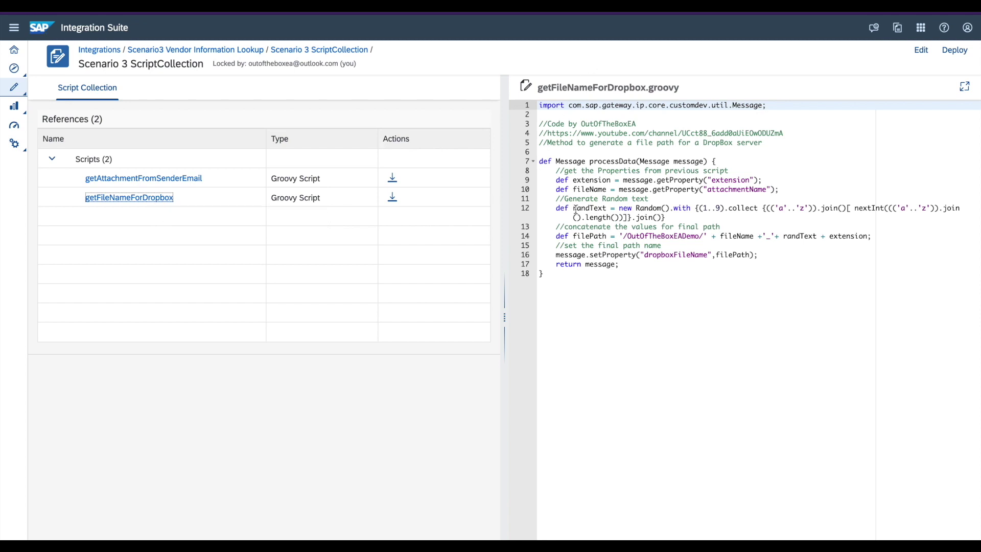
left_click_drag(769, 105, 516, 108)
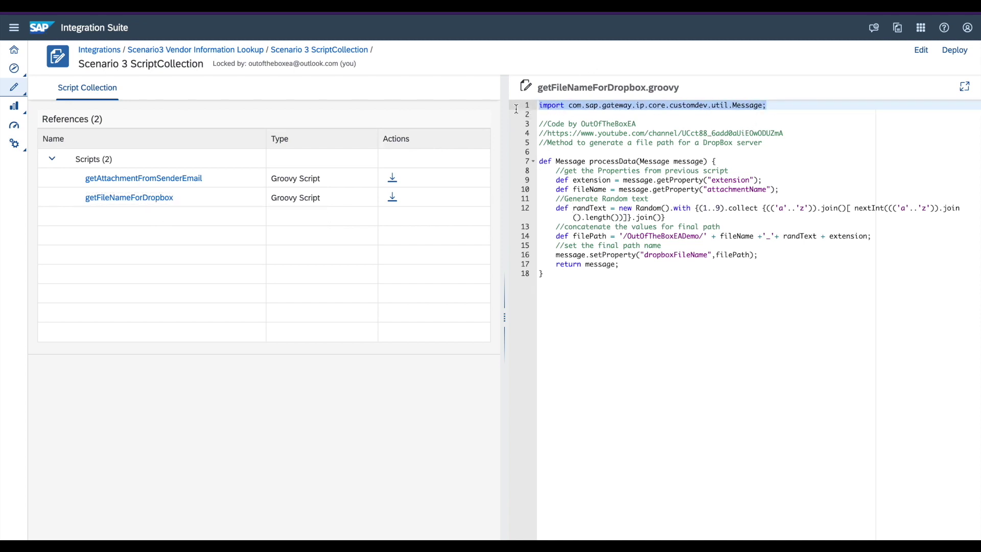
double_click(613, 161)
left_click(646, 162)
double_click(647, 162)
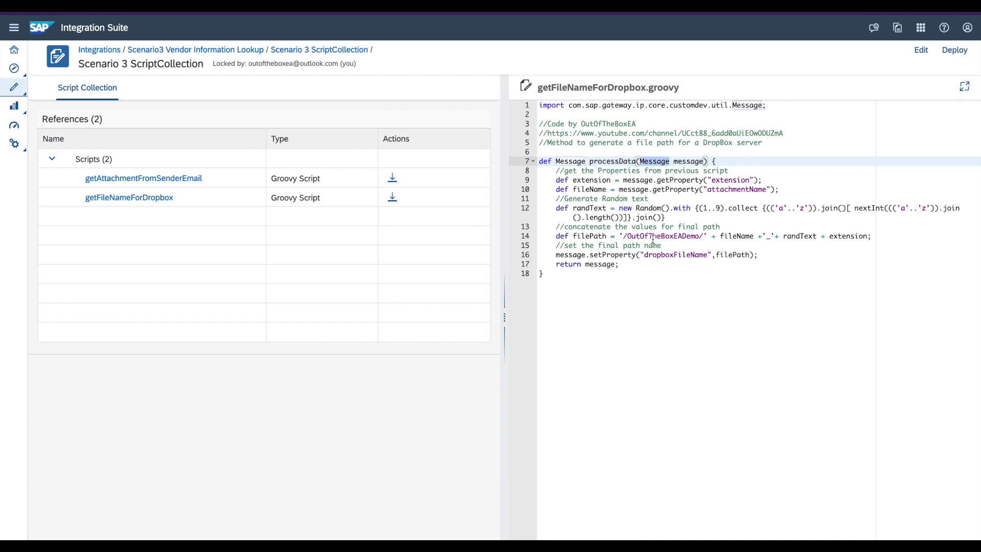
left_click(687, 168)
double_click(686, 162)
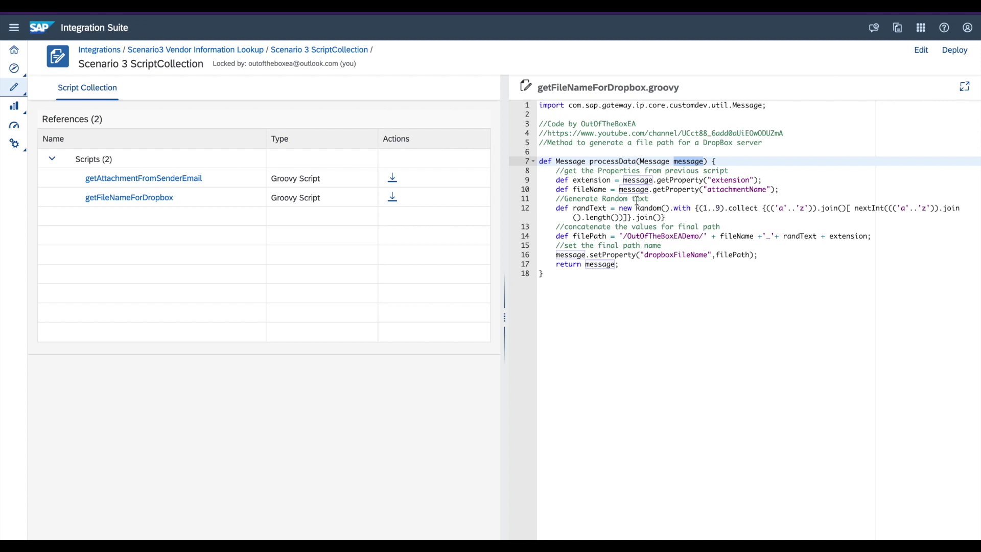
Examine lines 9 and 10, highlighting the extension and attachmentName properties read into the extension and fileName variables.
left_click(557, 180)
left_click_drag(556, 179, 787, 188)
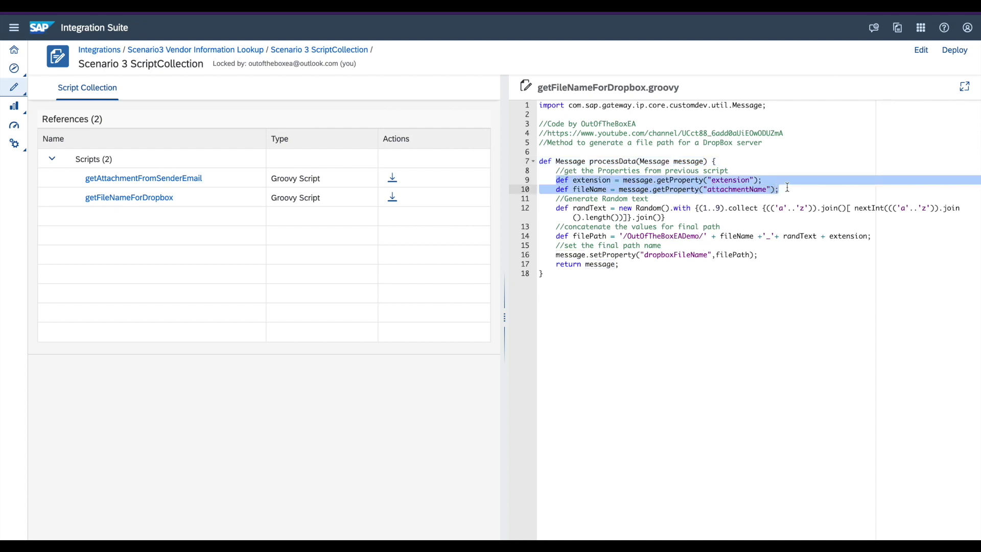
double_click(725, 189)
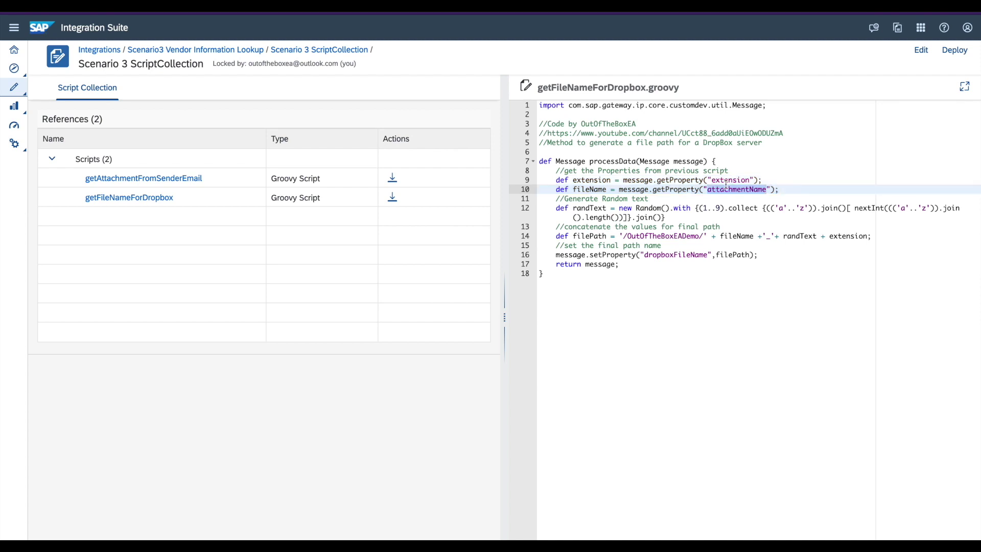
double_click(722, 180)
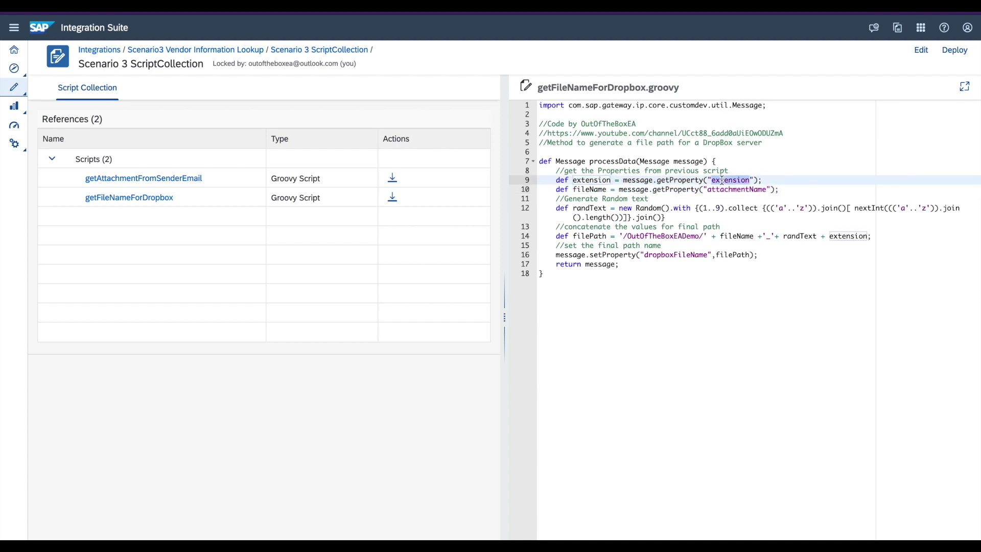
double_click(726, 189)
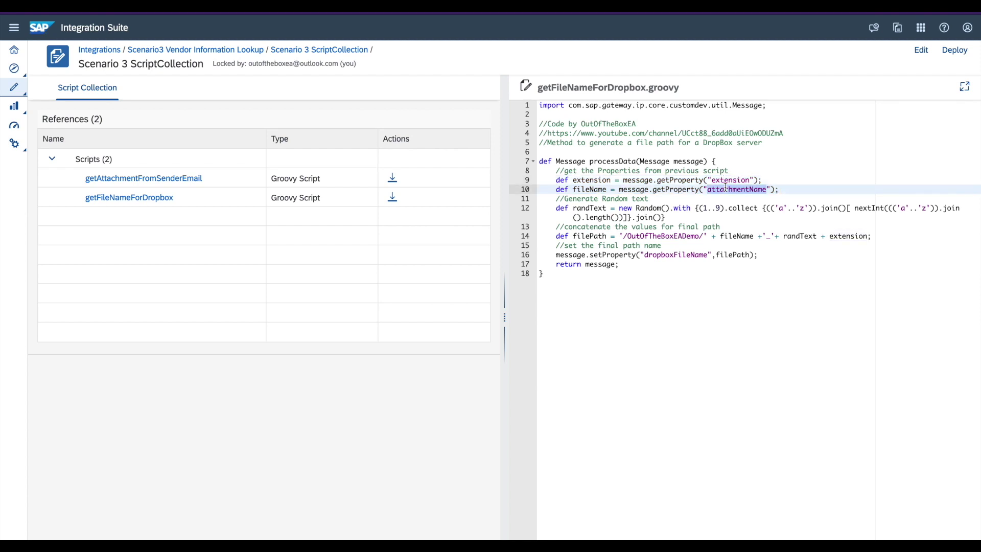
left_click_drag(795, 189, 526, 182)
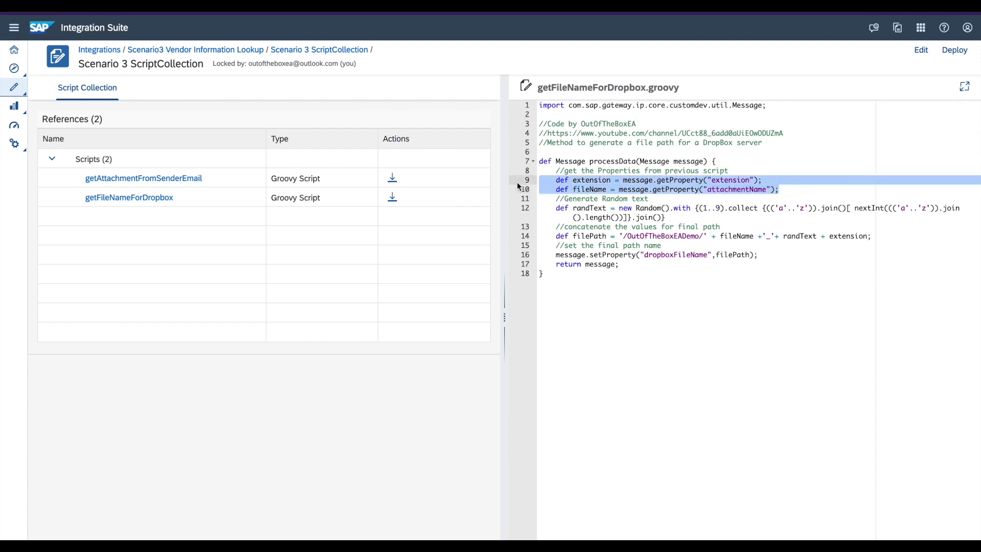
double_click(585, 180)
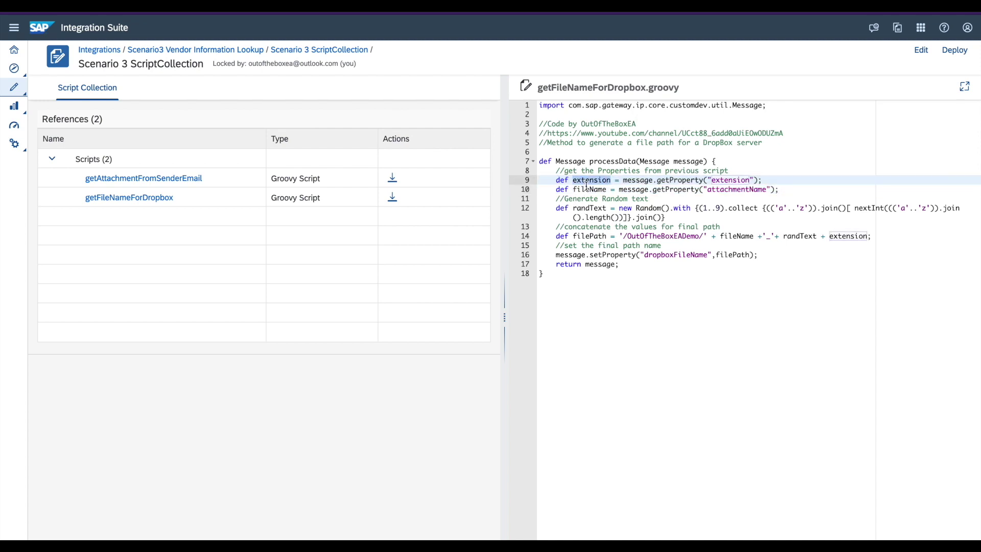
left_click(587, 188)
double_click(587, 189)
Examine the filePath concatenation on line 14, highlighting the variable, the '/OutOfTheBoxEADemo/' folder, fileName and extension.
left_click_drag(553, 236, 884, 236)
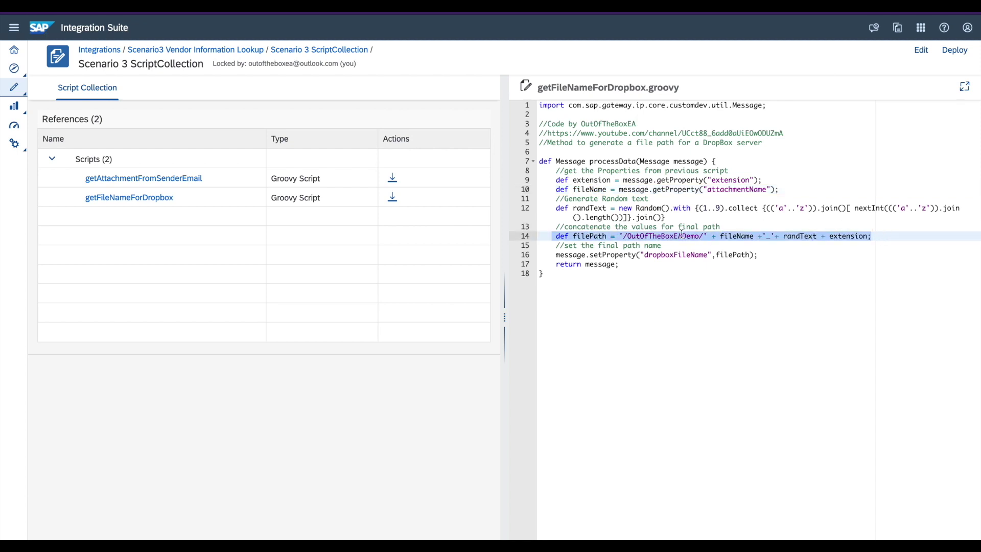
double_click(602, 237)
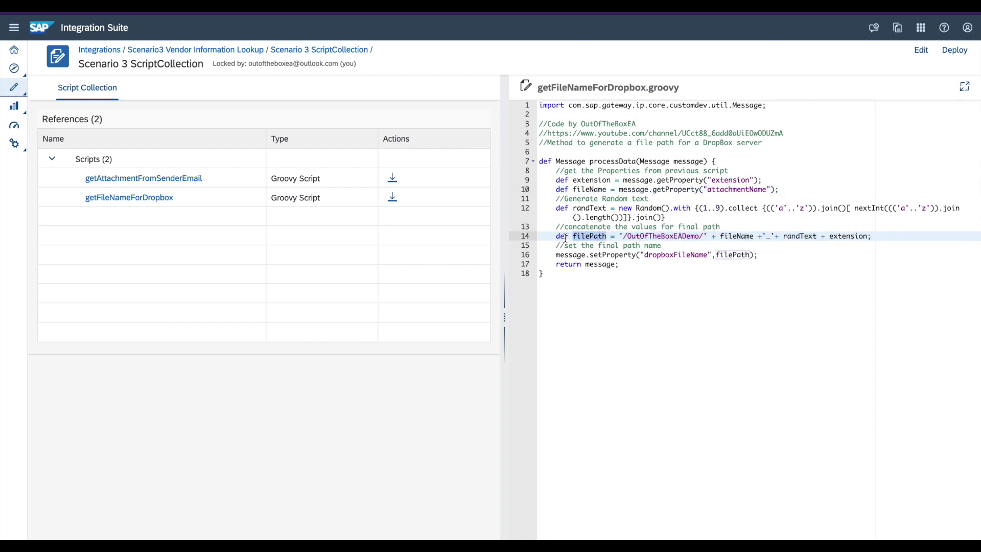
left_click_drag(620, 236, 710, 235)
double_click(733, 236)
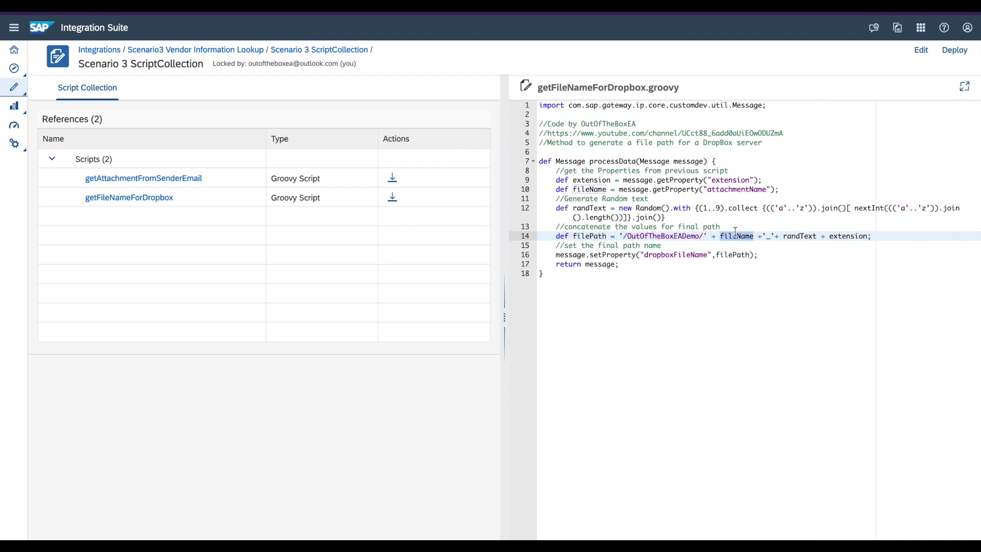
double_click(847, 236)
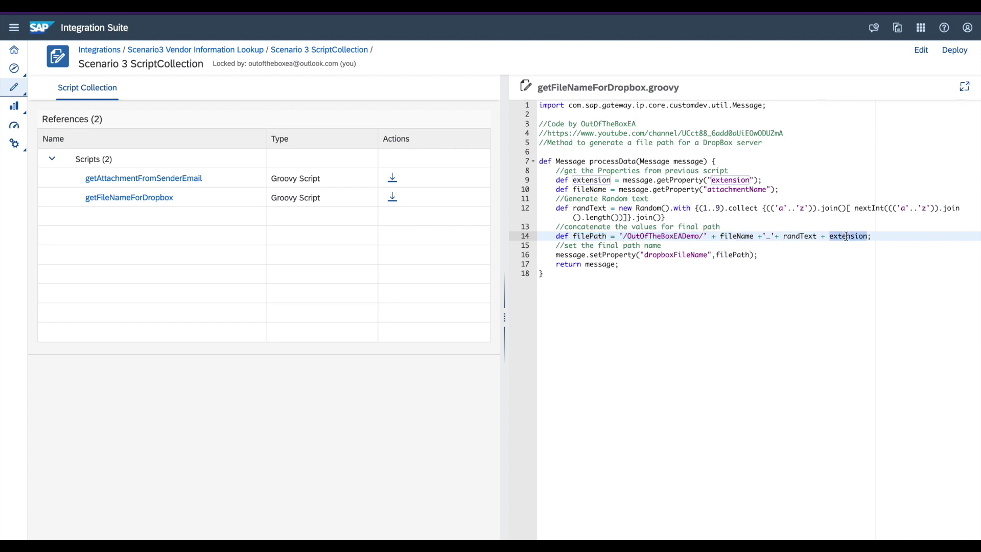
Examine the randText part of the file path and the Random() expression that generates it on line 12.
double_click(800, 236)
left_click_drag(556, 208, 681, 218)
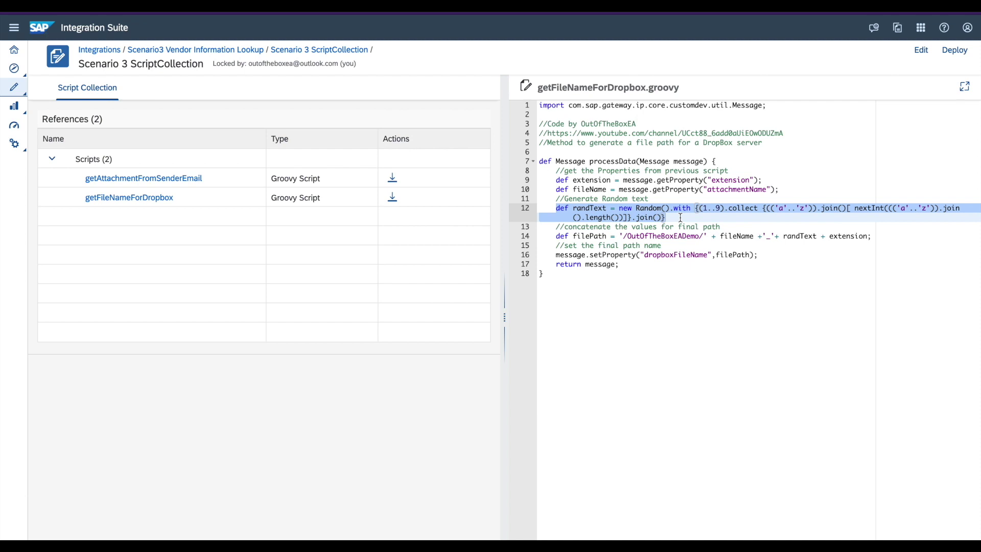
double_click(791, 237)
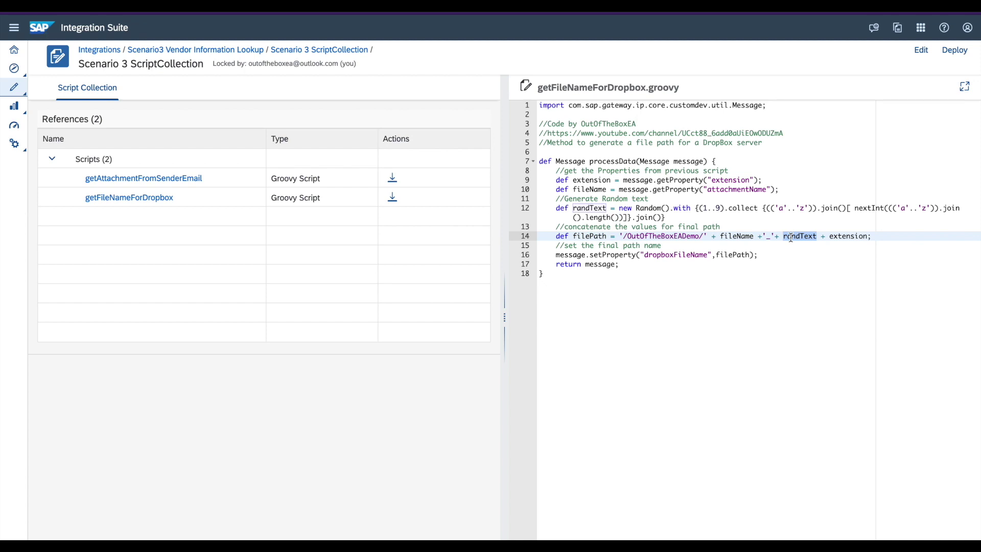
Examine the filePath definition on line 14, the dropboxFileName property set from it on line 16, and the message return on line 17.
left_click_drag(547, 236, 704, 238)
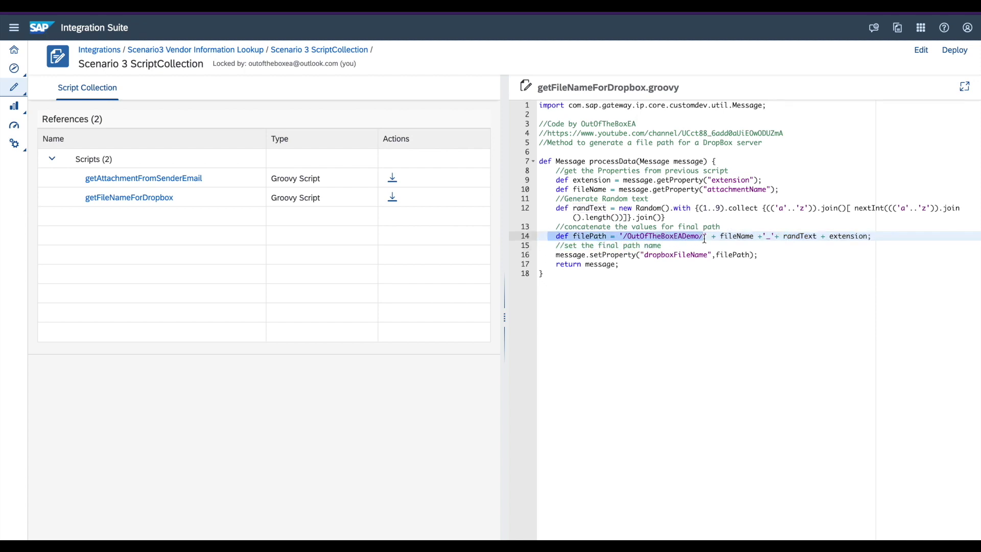
double_click(582, 237)
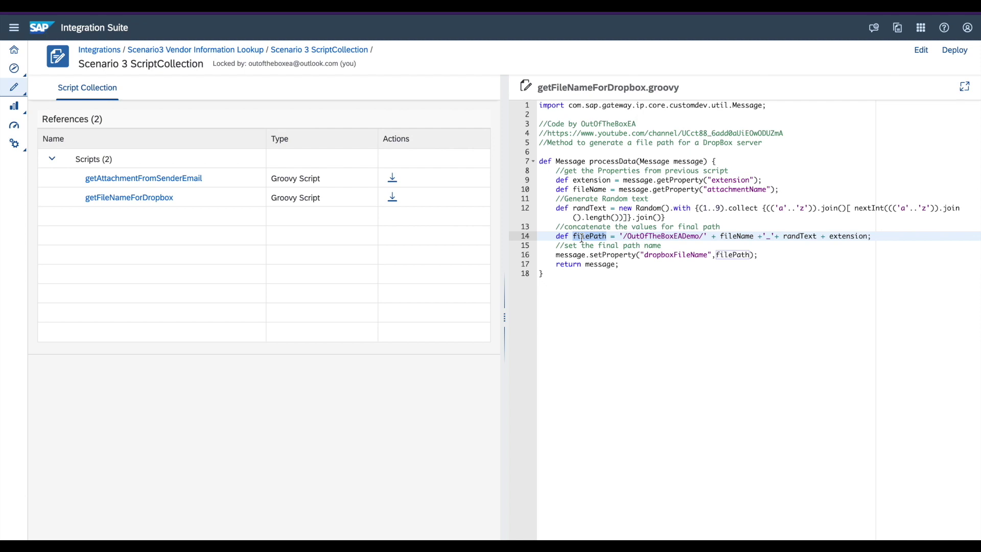
double_click(648, 255)
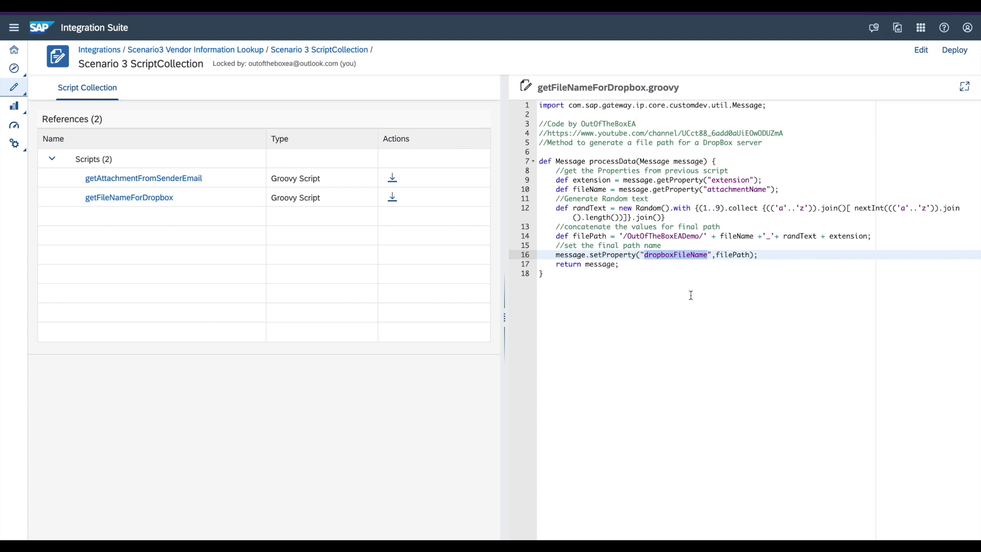
triple_click(731, 255)
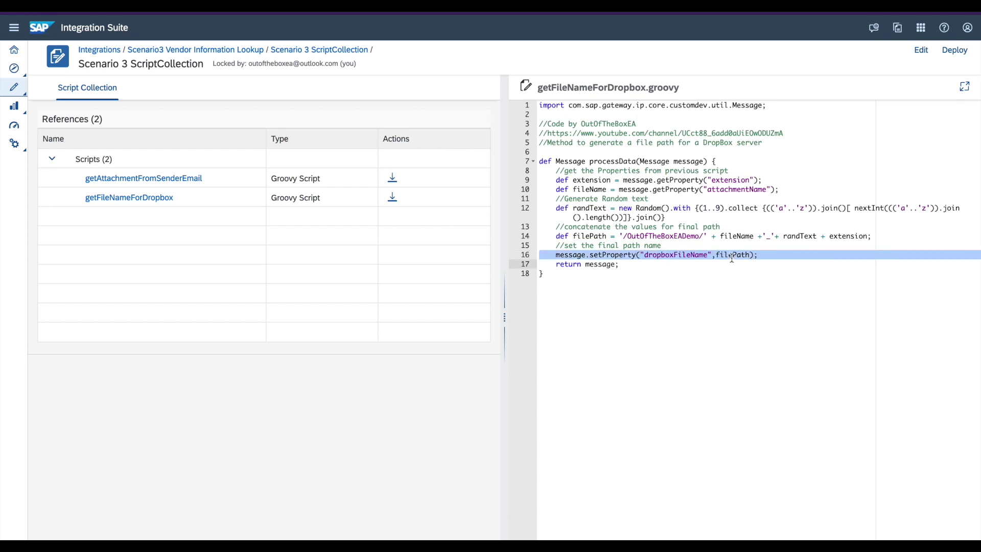
left_click_drag(636, 263, 532, 270)
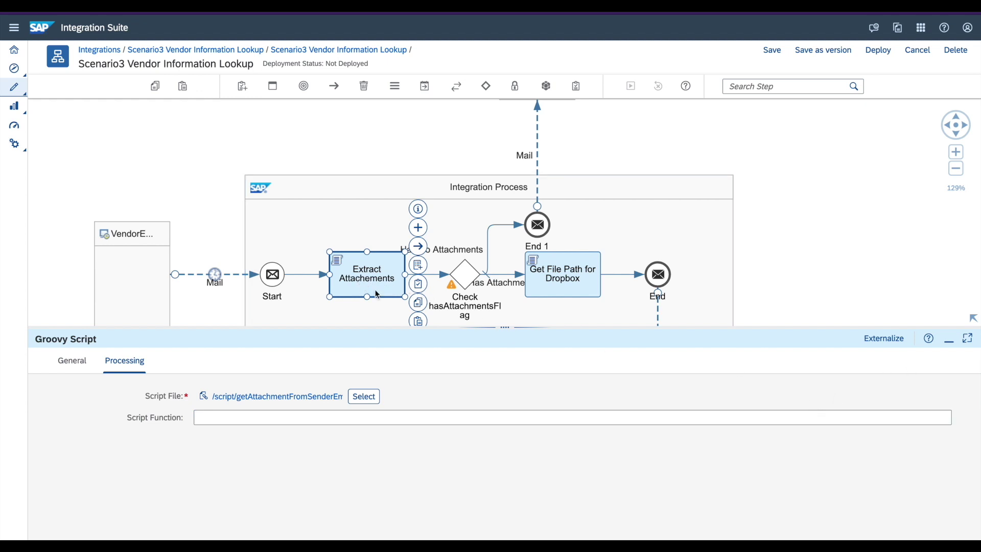
View the referenced script resources available to the Extract Attachements step, then close the selection without changing the script.
left_click(365, 398)
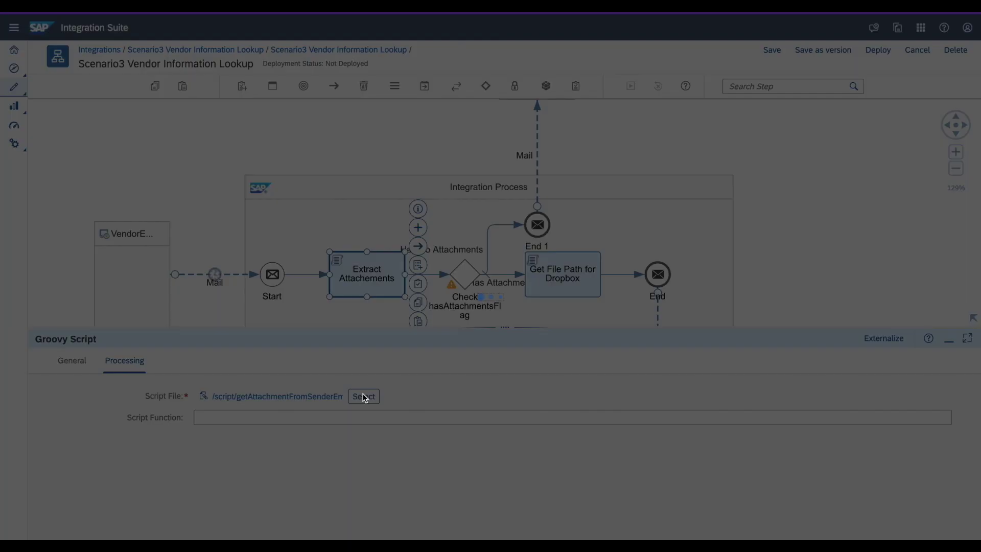
left_click(449, 190)
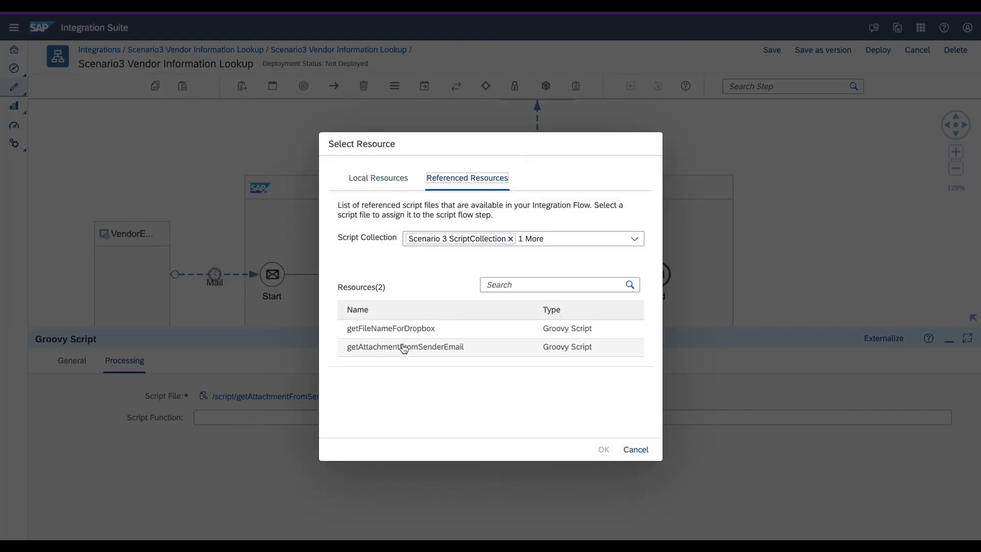
left_click(635, 449)
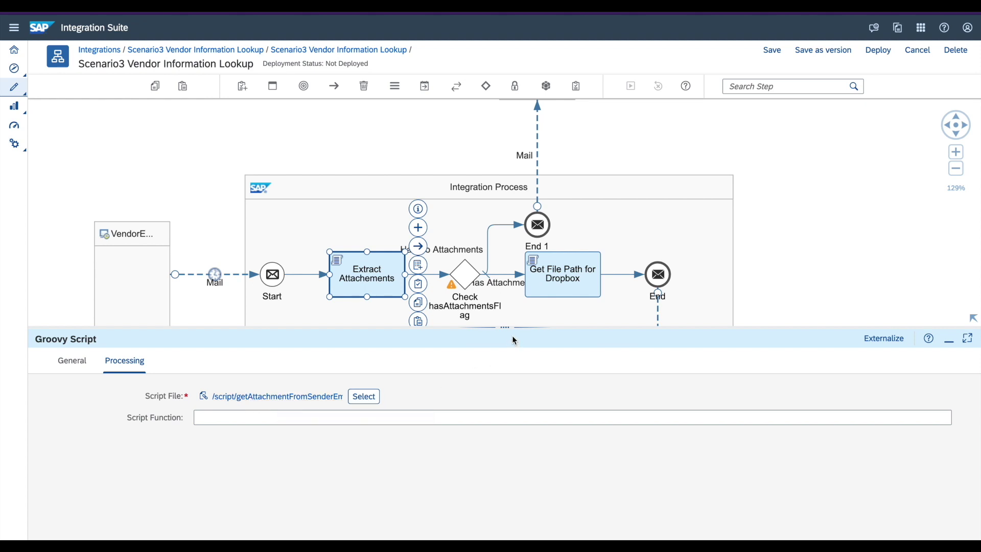
left_click_drag(514, 341, 514, 384)
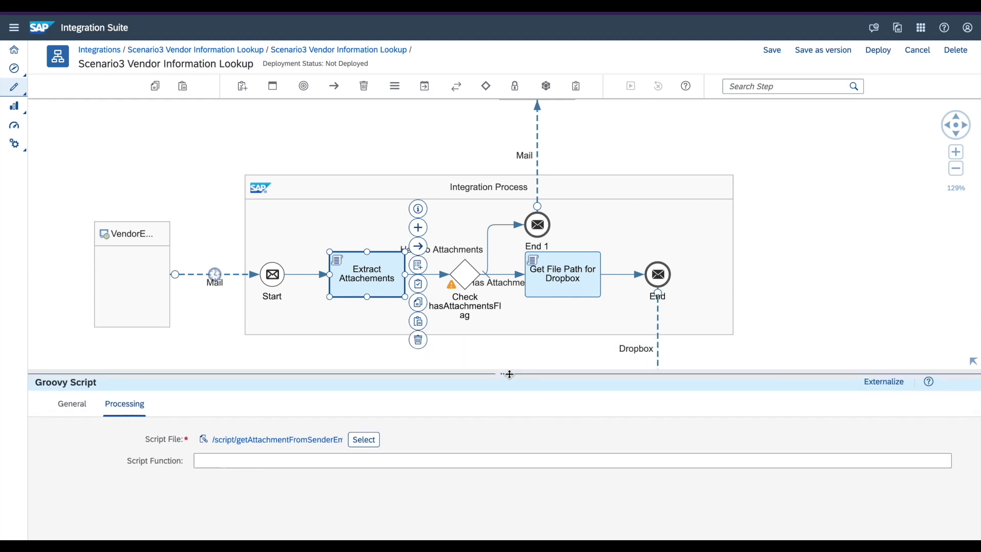
Inspect the Check hasAttachmentsFlag router in the flow and view the routing step types that include Router.
left_click(473, 277)
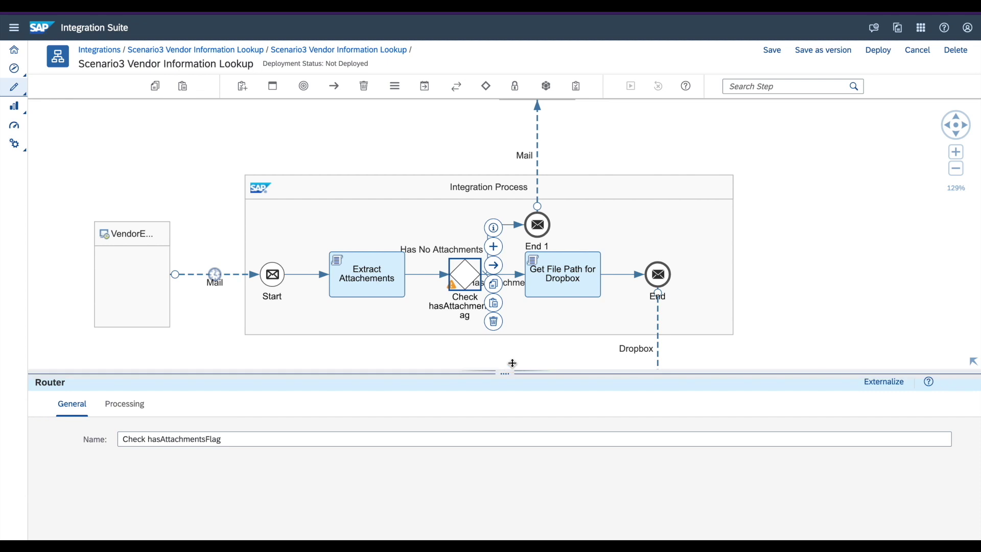
left_click_drag(516, 369, 510, 335)
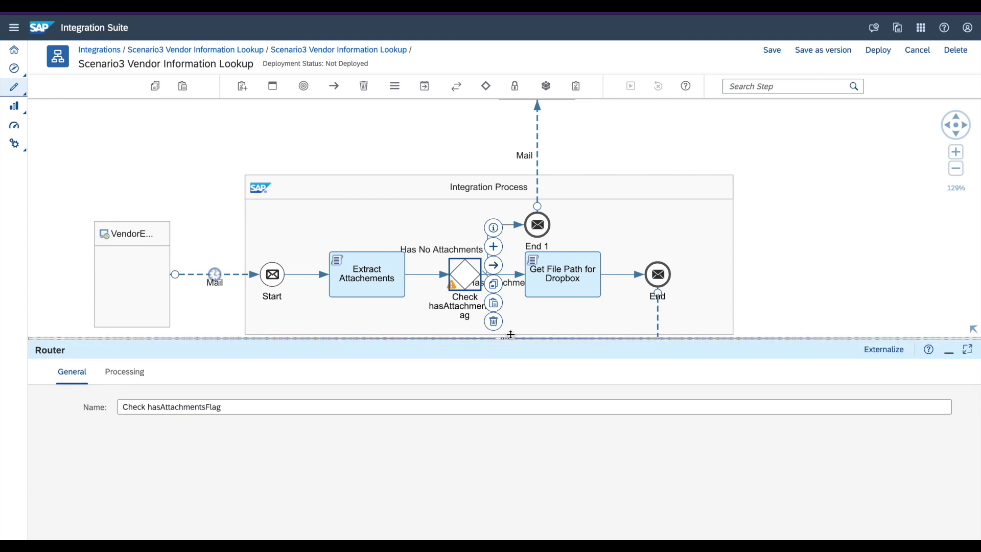
left_click(486, 85)
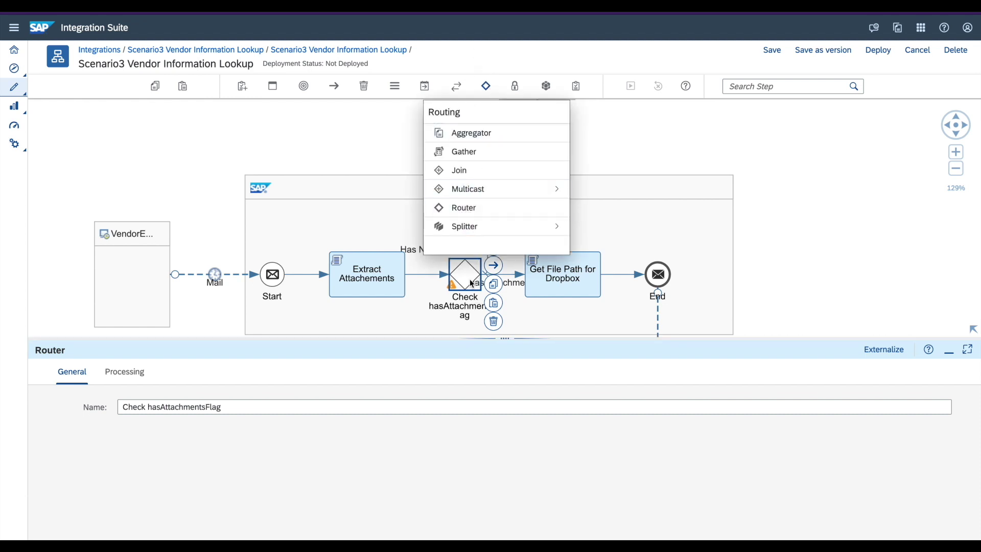
left_click(480, 266)
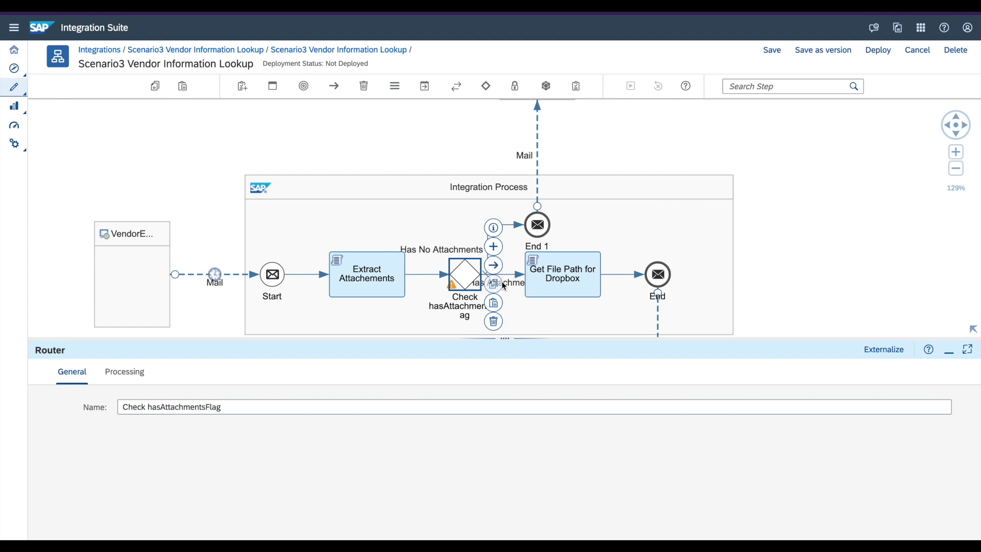
Inspect the connection entering the router and its outgoing Has No Attachments and Has Attachments routes.
left_click(424, 277)
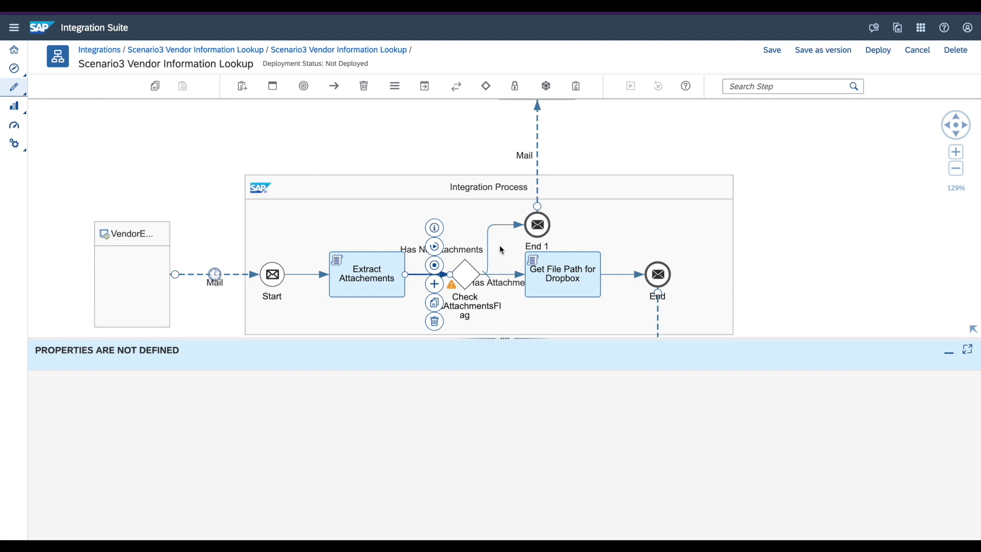
left_click(498, 223)
left_click(517, 280)
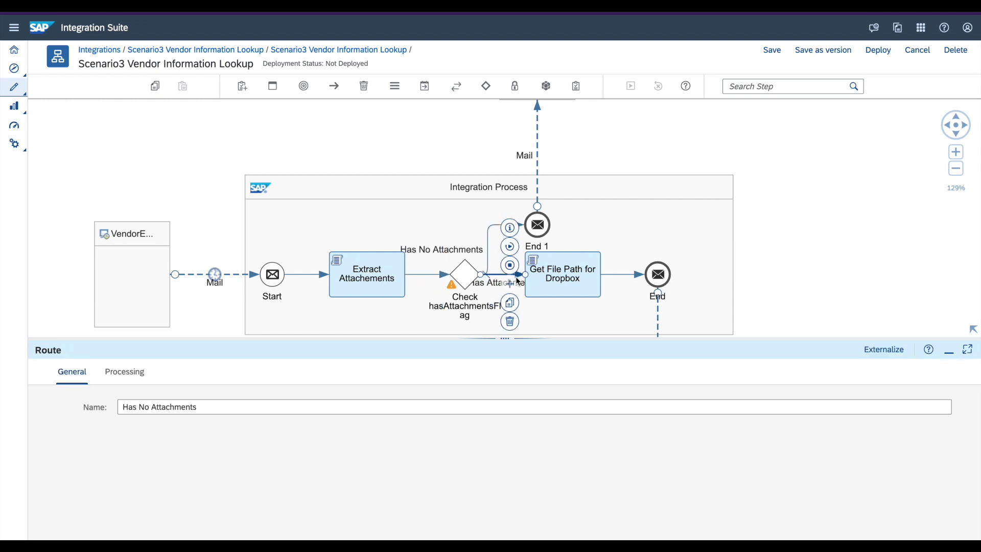
left_click(487, 227)
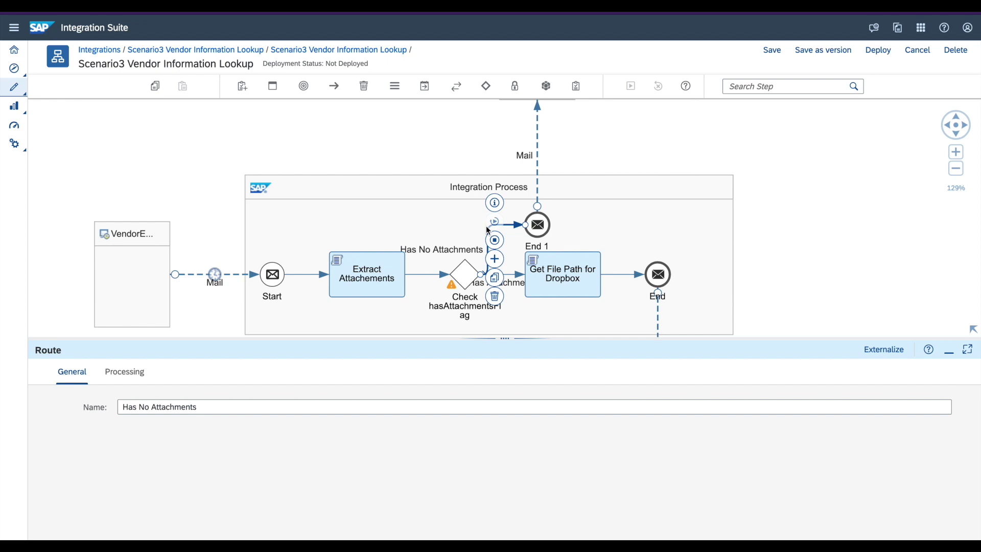
Open the Check hasAttachmentsFlag router's processing settings and show its full routing condition table.
left_click(472, 274)
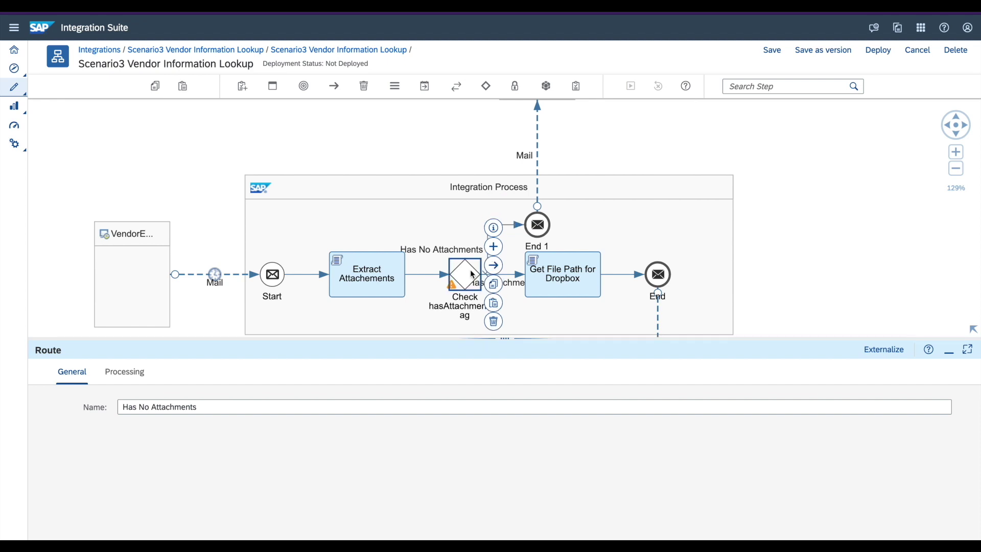
left_click(180, 407)
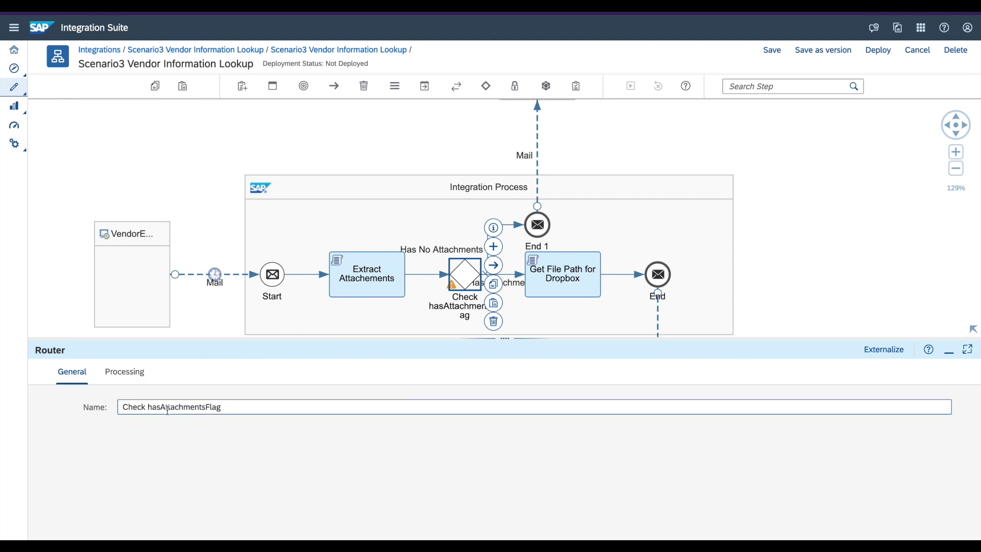
left_click(124, 379)
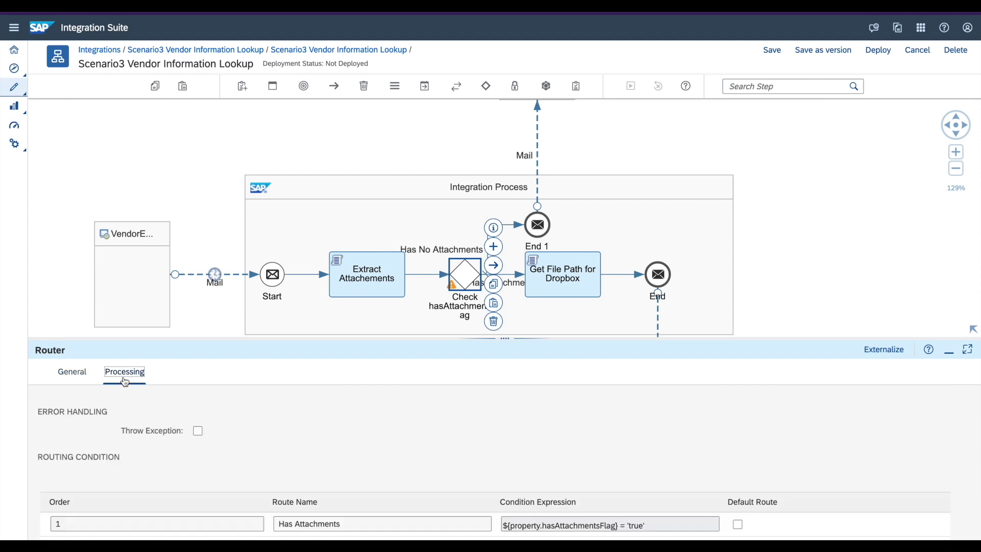
left_click_drag(228, 338, 246, 234)
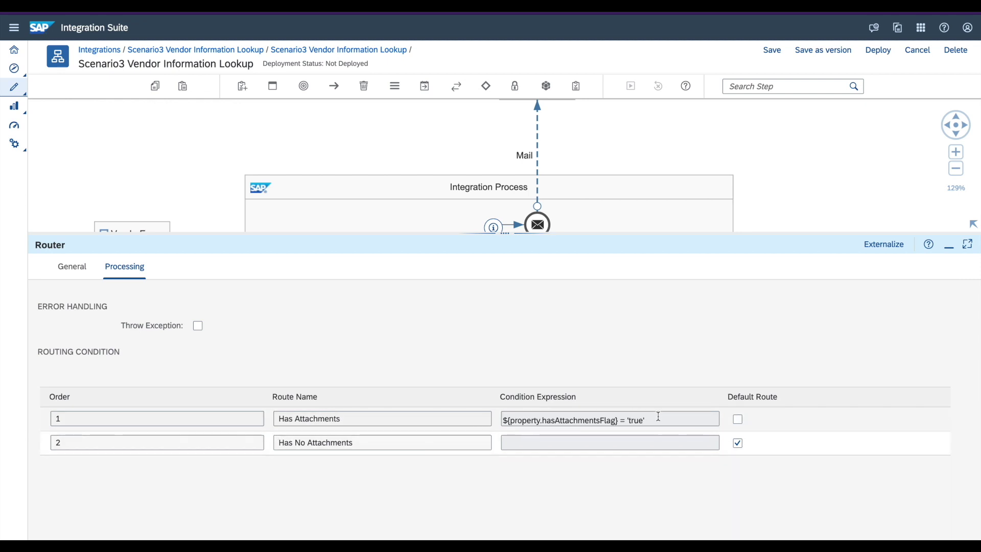
Compare the Has Attachments condition expression with the hasAttachmentsFlag property set in the getAttachmentFromSenderEmail script.
double_click(604, 420)
left_click(604, 420)
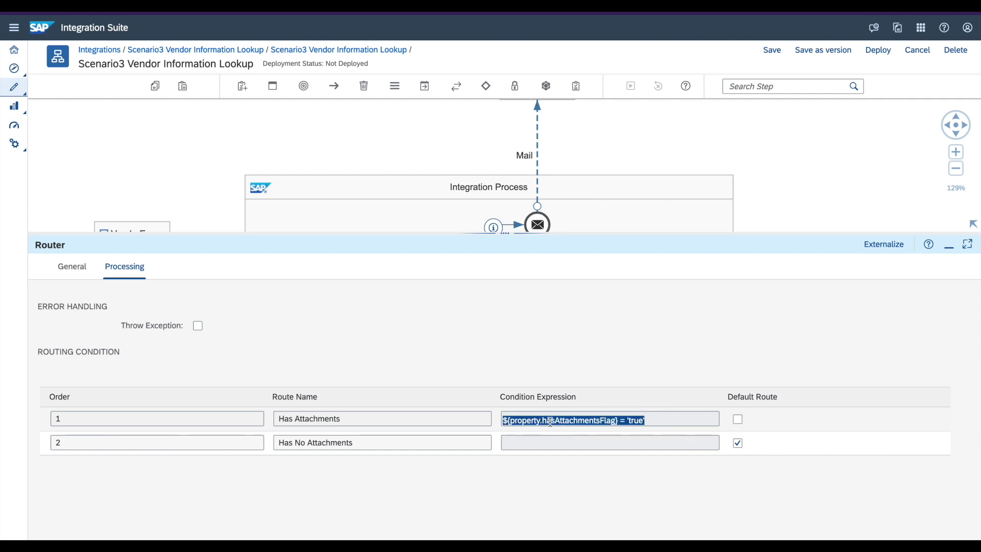
left_click(584, 429)
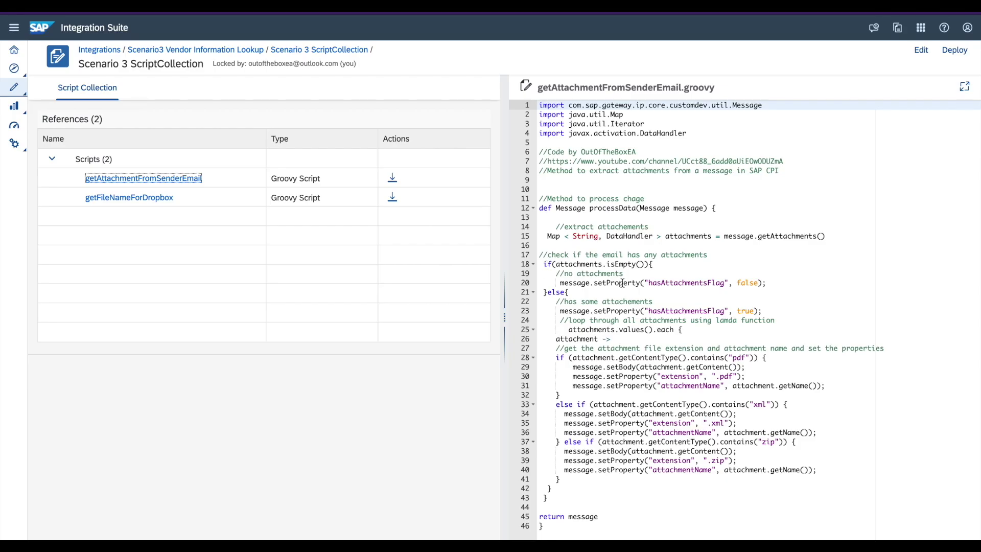
double_click(678, 283)
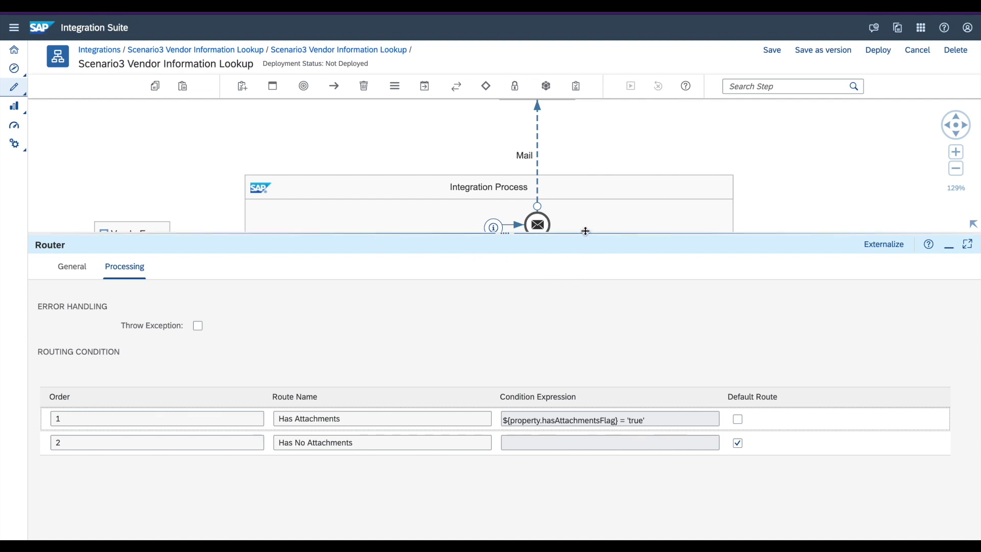
Inspect the Get File Path for Dropbox Groovy script step and find the Script type among the transformation steps.
left_click_drag(586, 232, 588, 340)
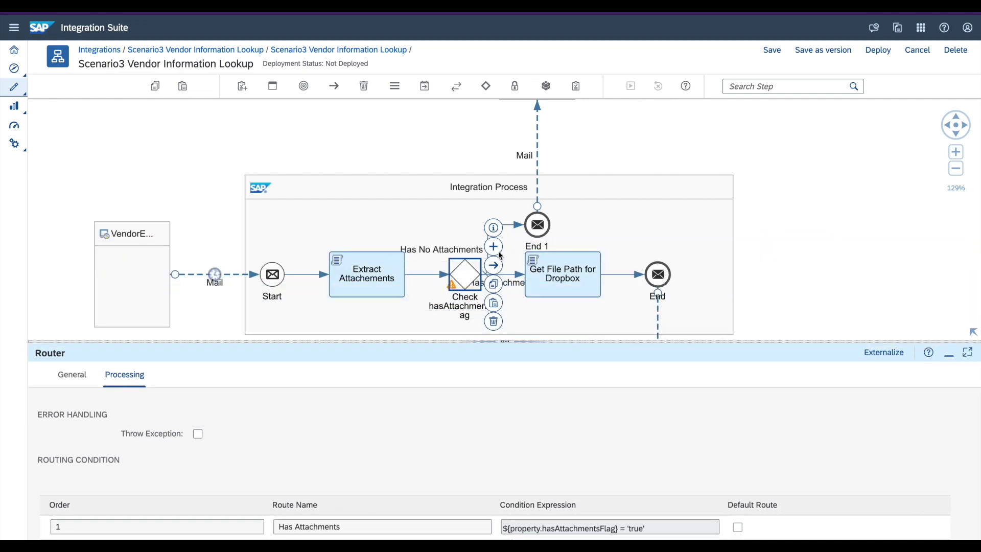
left_click(548, 277)
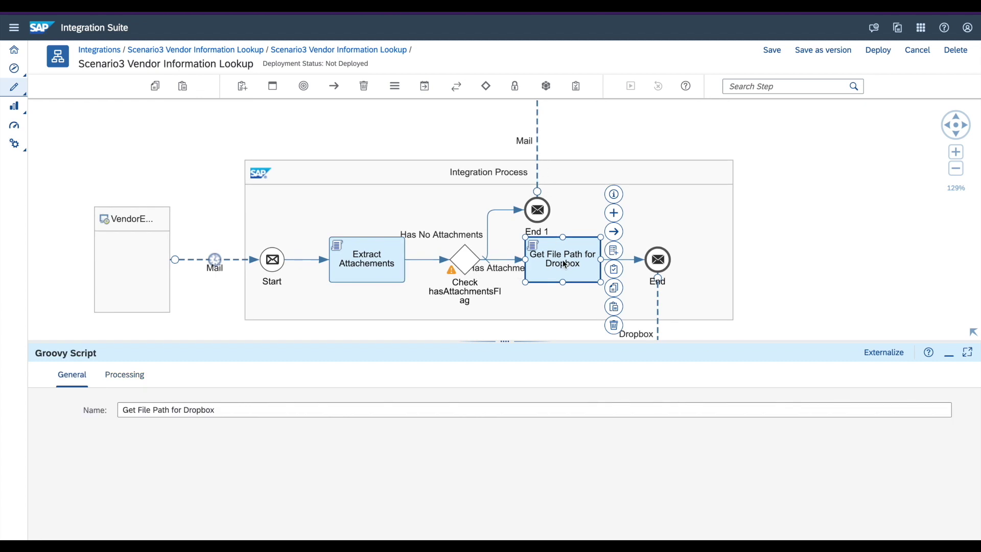
left_click_drag(511, 341, 509, 285)
left_click(802, 157)
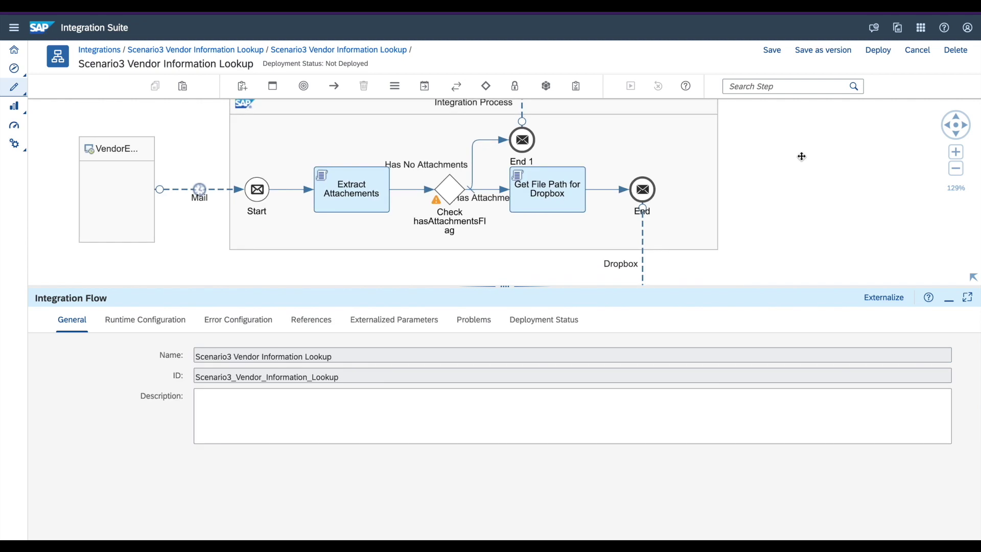
left_click(526, 203)
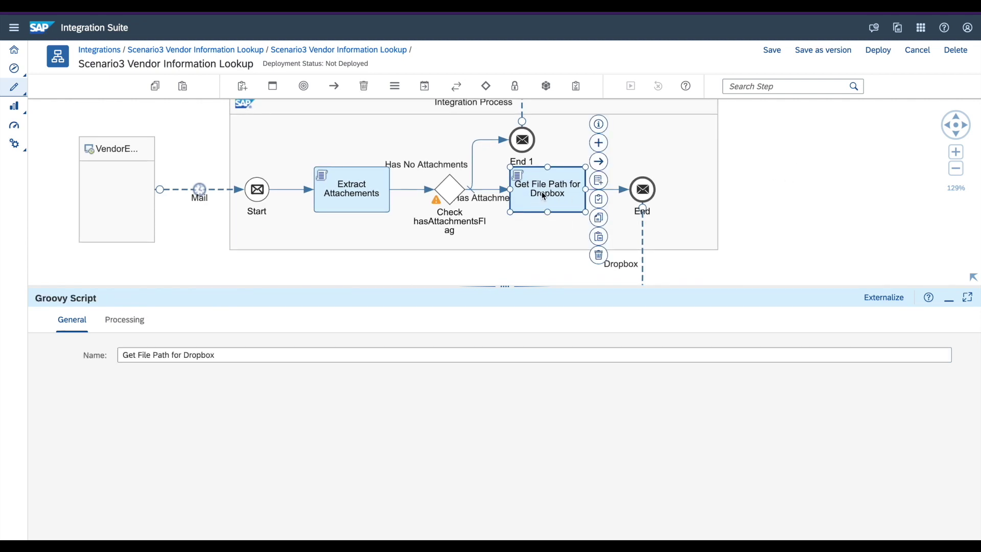
left_click(394, 88)
left_click(430, 90)
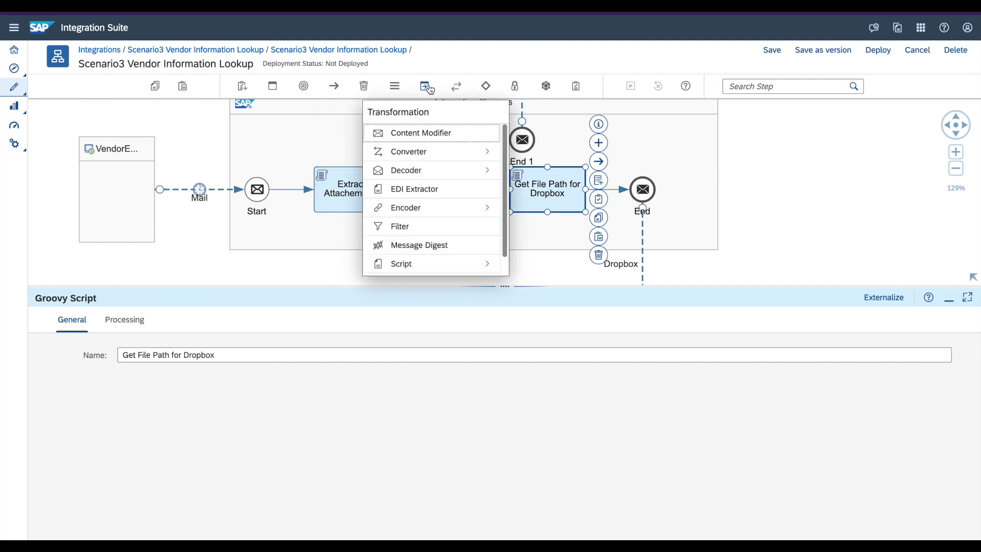
left_click(435, 265)
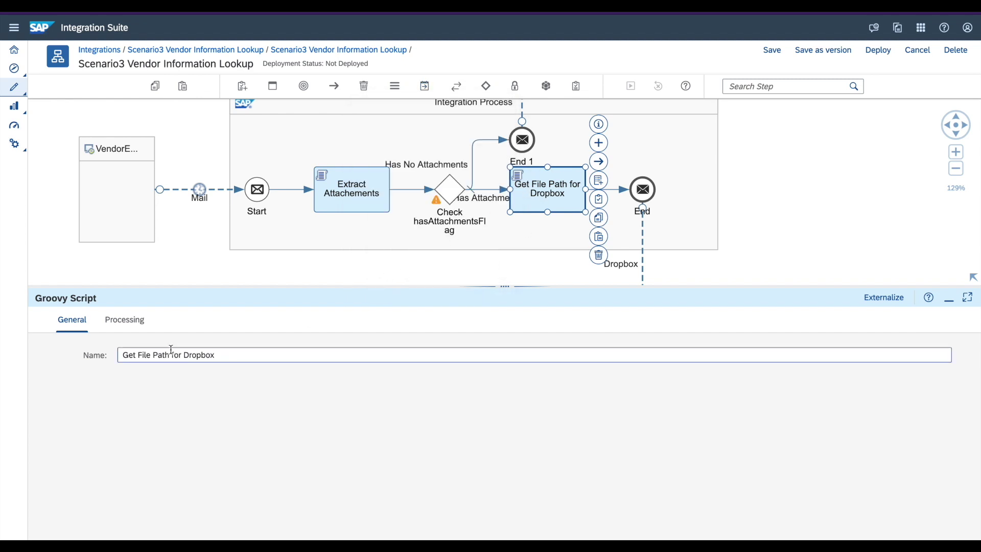
View the script file assigned to Get File Path for Dropbox and its referenced resources, then dismiss the selection unchanged.
left_click(125, 319)
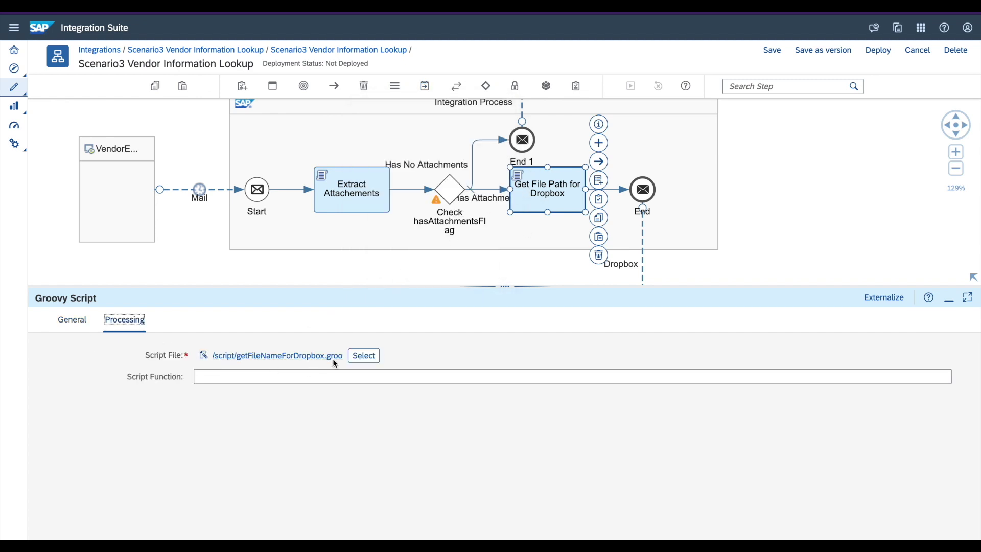
left_click(361, 356)
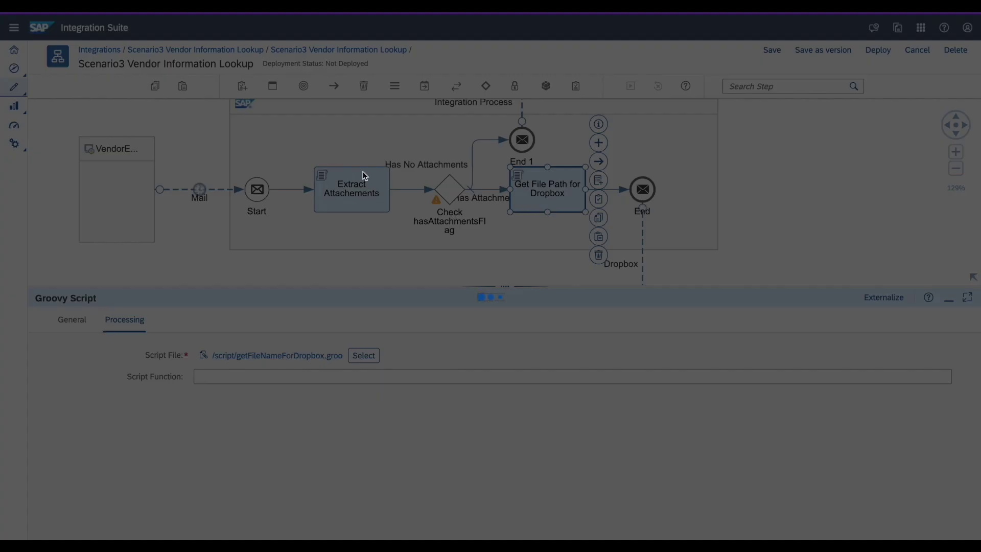
left_click(451, 183)
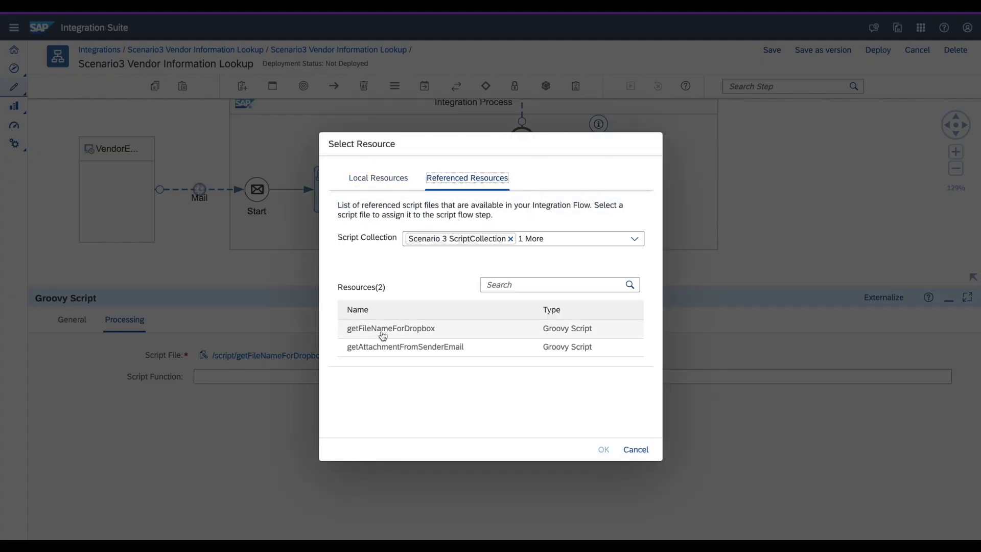
left_click(628, 449)
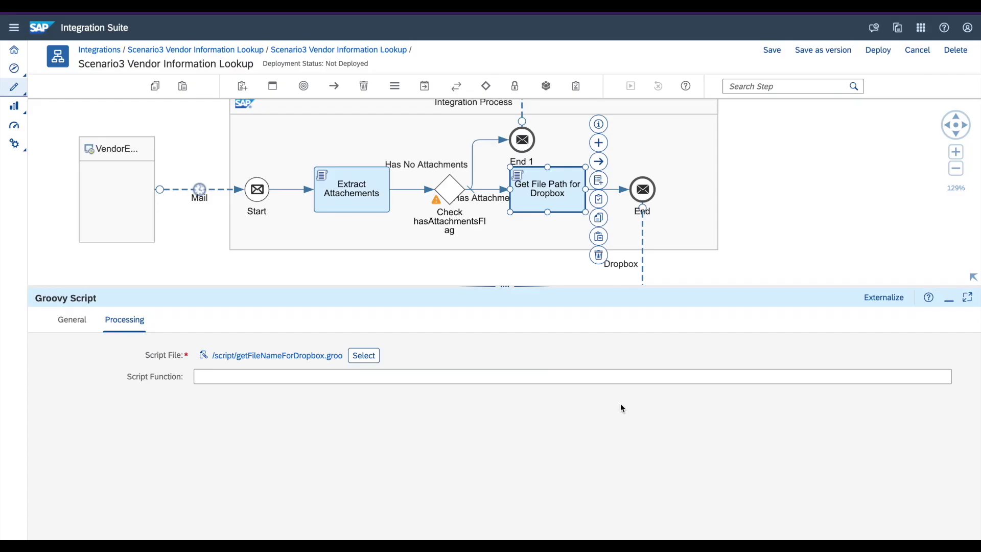
Review the Extract Attachements script, the Get File Path for Dropbox script, the Check hasAttachmentsFlag router and the End 1 event.
left_click(785, 295)
left_click_drag(789, 303, 795, 332)
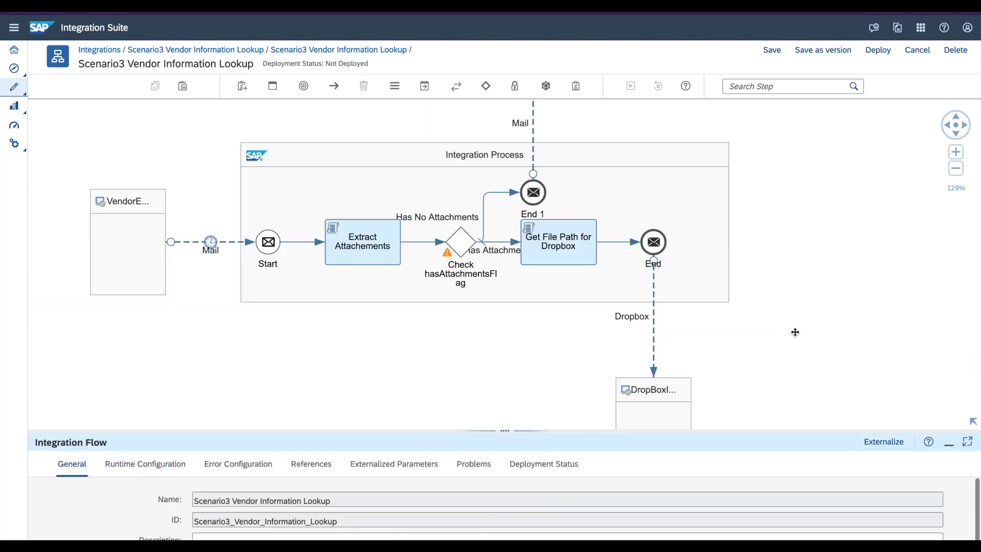
left_click(351, 245)
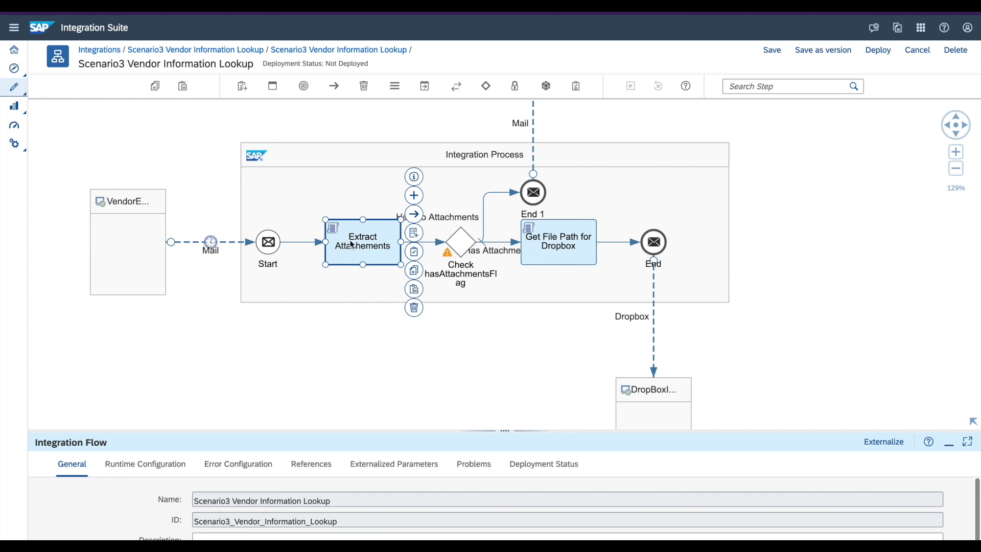
left_click(588, 229)
left_click(465, 247)
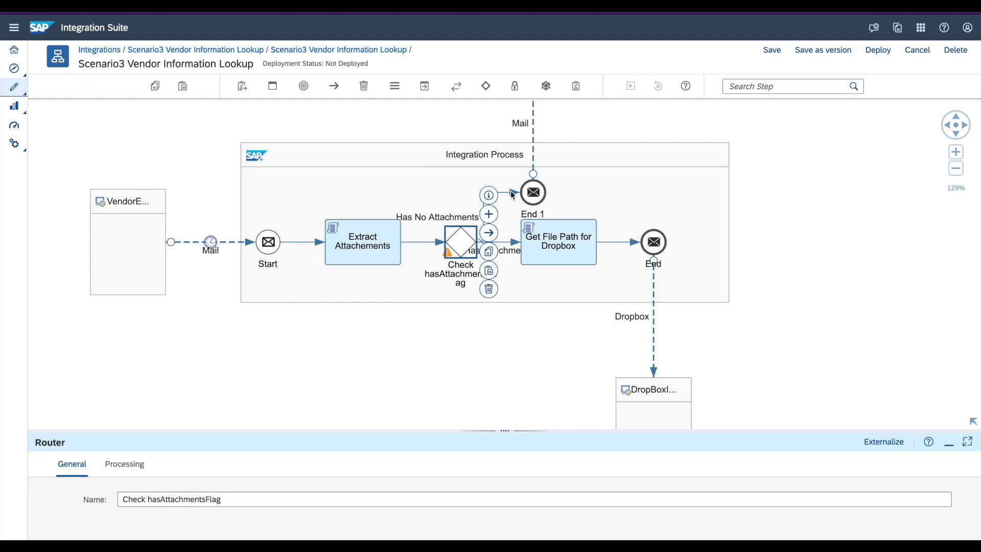
left_click(530, 195)
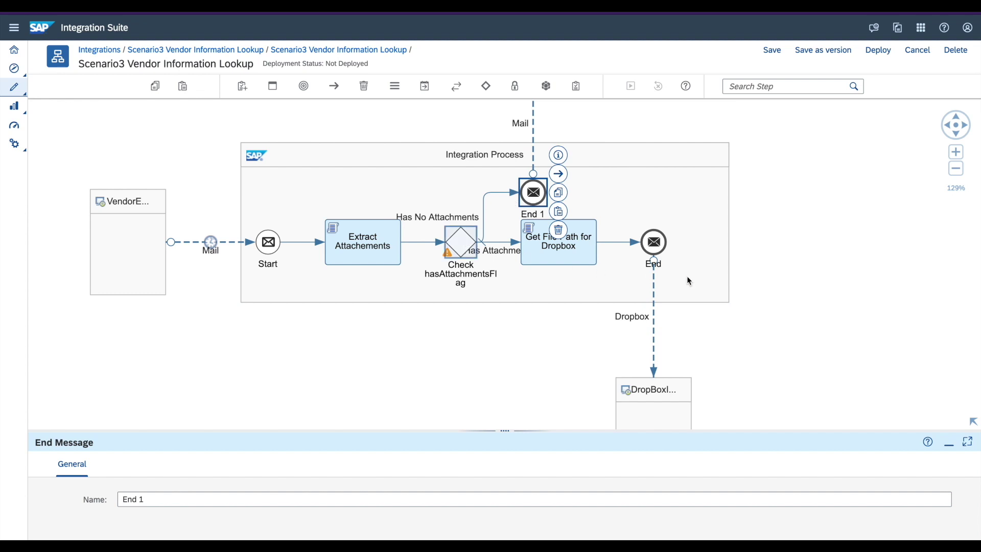
View the whole flow at 75% zoom, from the vendor email sender to the support email and Dropbox receivers.
left_click(772, 302)
scroll(773, 303, "up", 2)
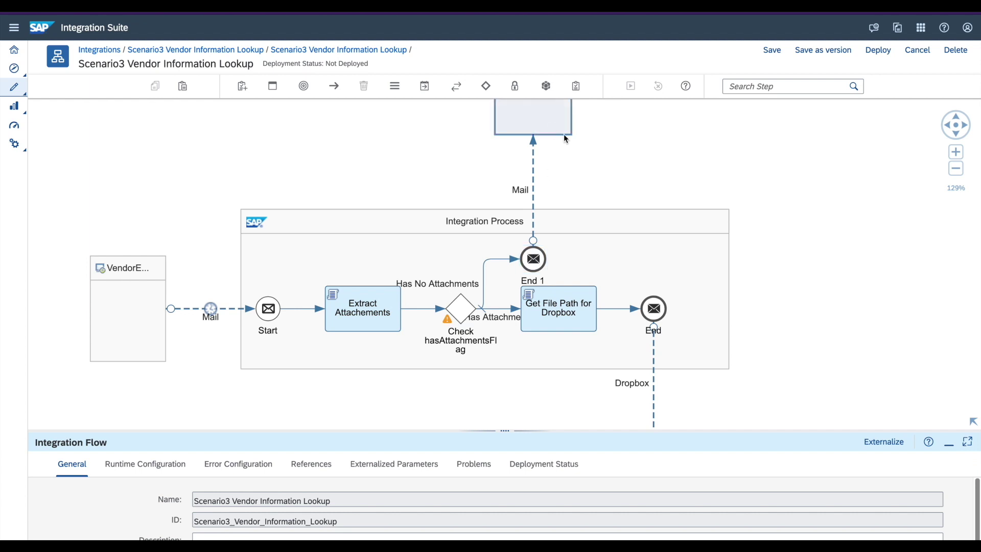
left_click_drag(808, 369, 806, 317)
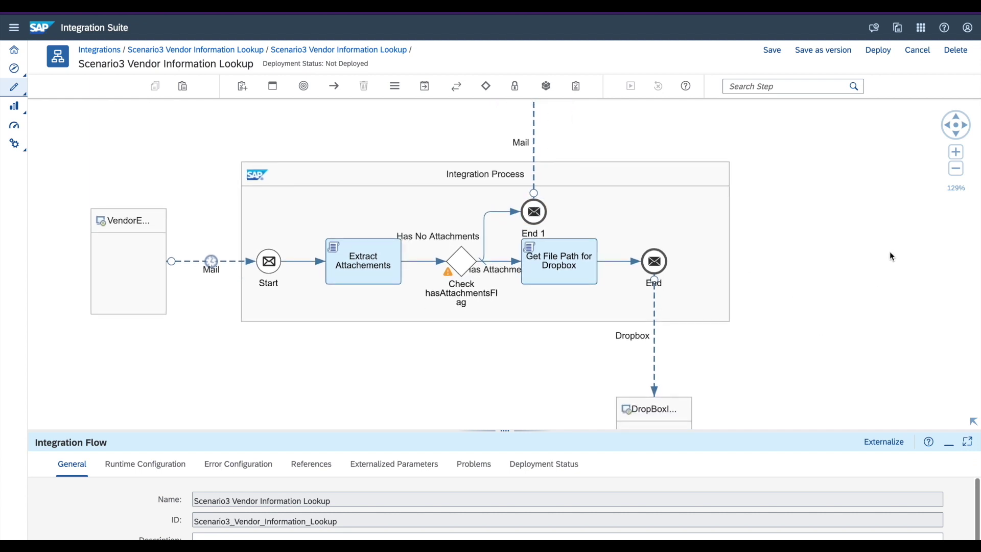
left_click(956, 170)
left_click(955, 169)
left_click(956, 170)
left_click(955, 170)
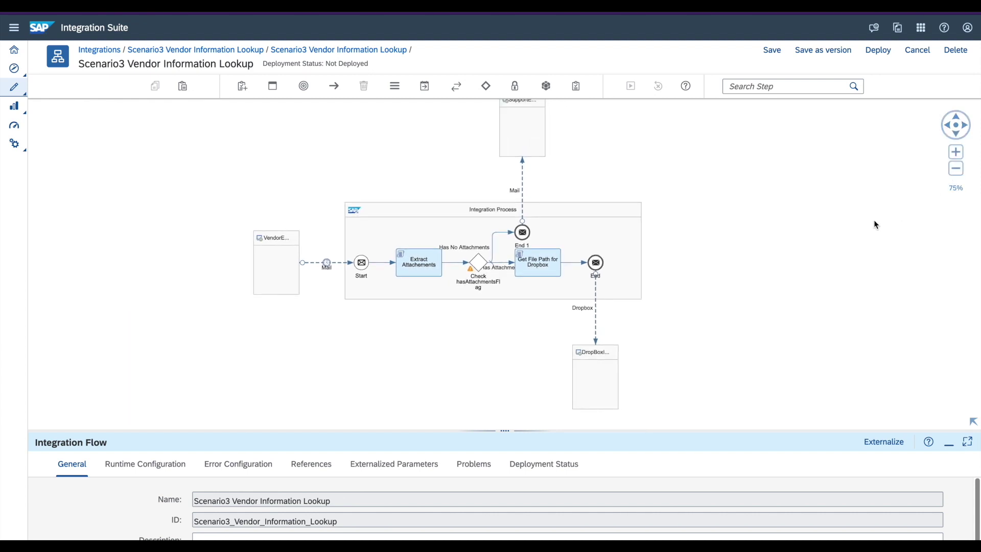
left_click_drag(830, 201, 833, 220)
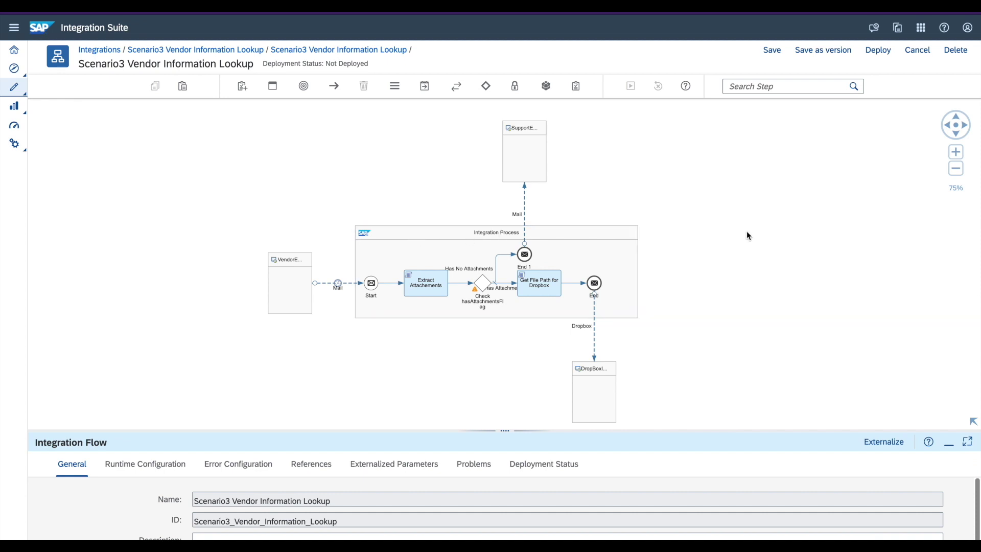
Try the vertical layout on the Integration Process pool and return it to the horizontal layout.
left_click(635, 258)
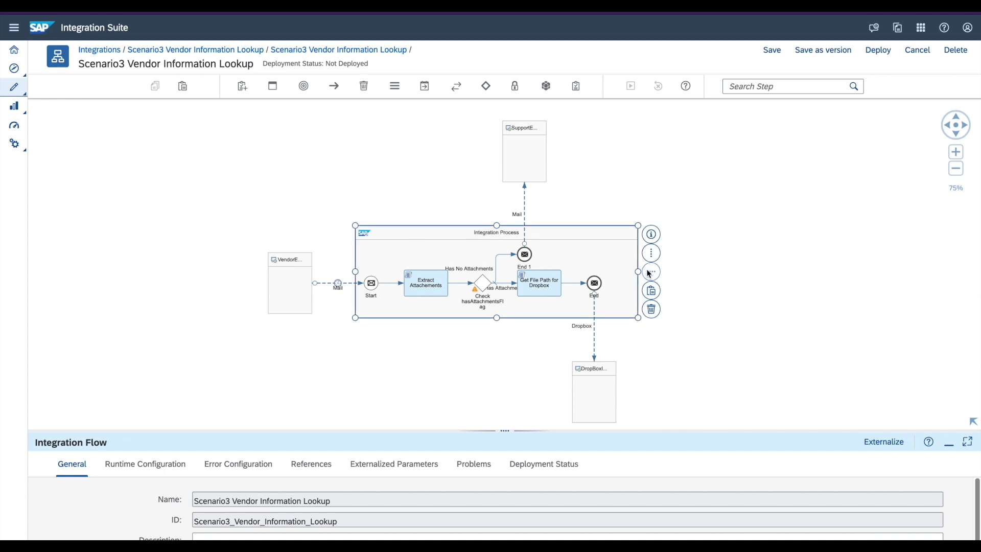
left_click(649, 255)
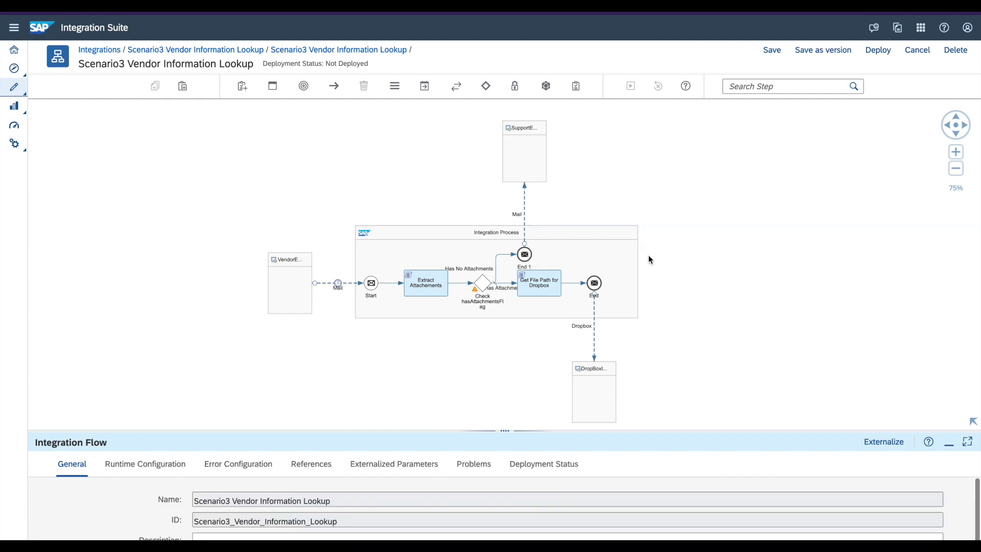
left_click(652, 257)
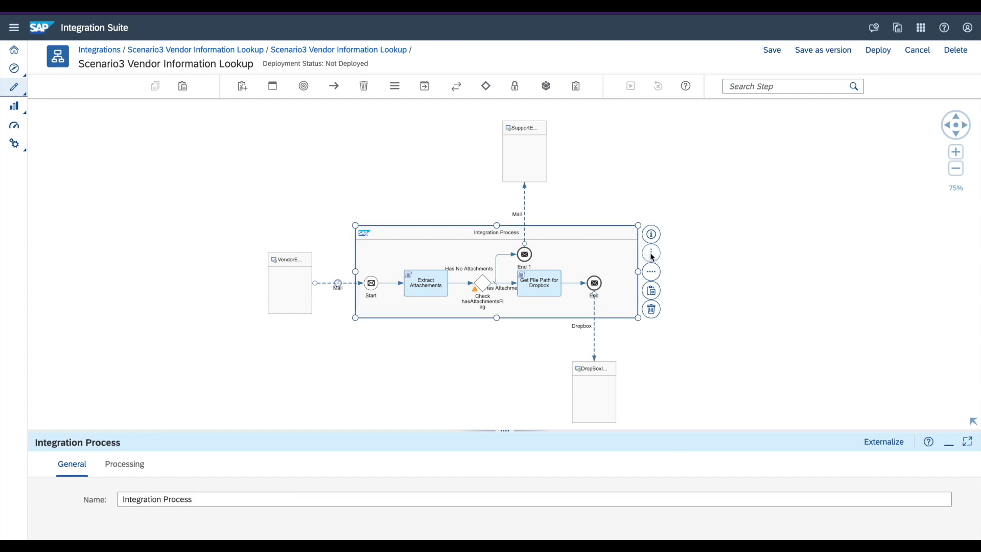
left_click(652, 254)
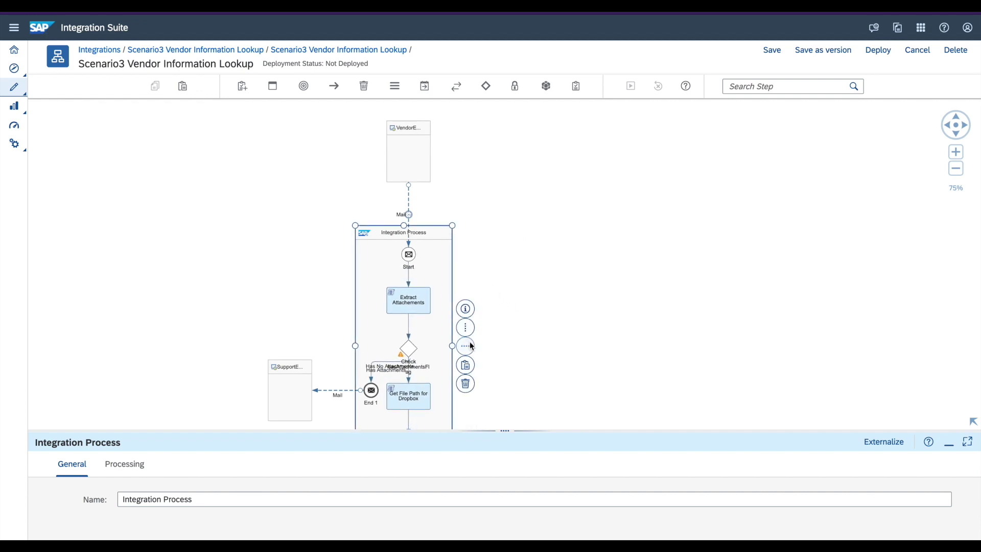
left_click(468, 344)
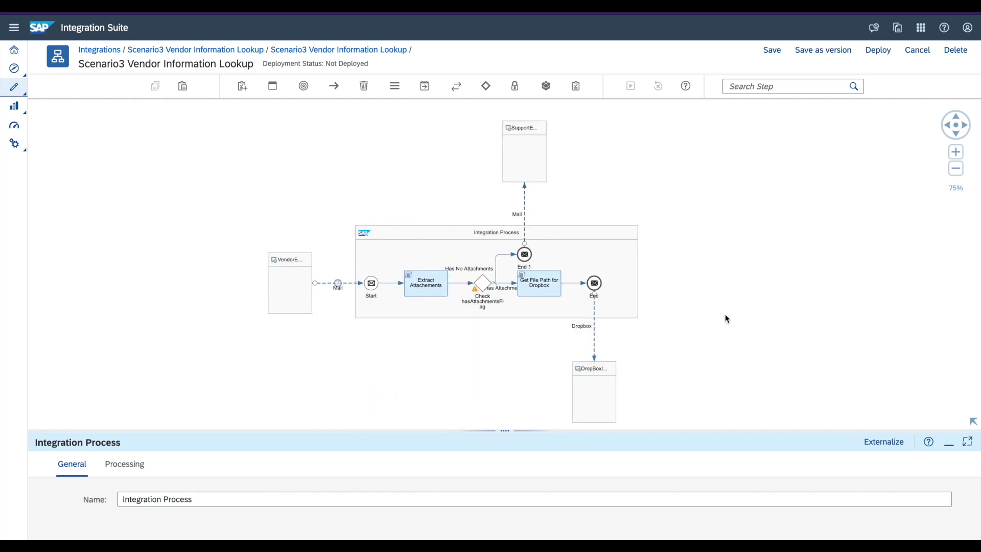
Save the Scenario3 Vendor Information Lookup flow and deploy it on the Cloud Integration runtime profile.
left_click(948, 443)
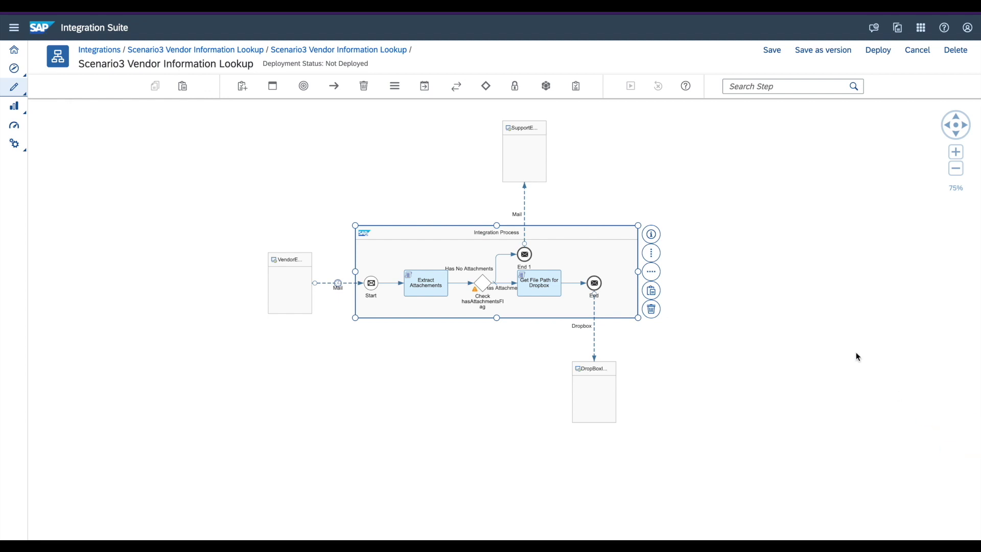
left_click(771, 51)
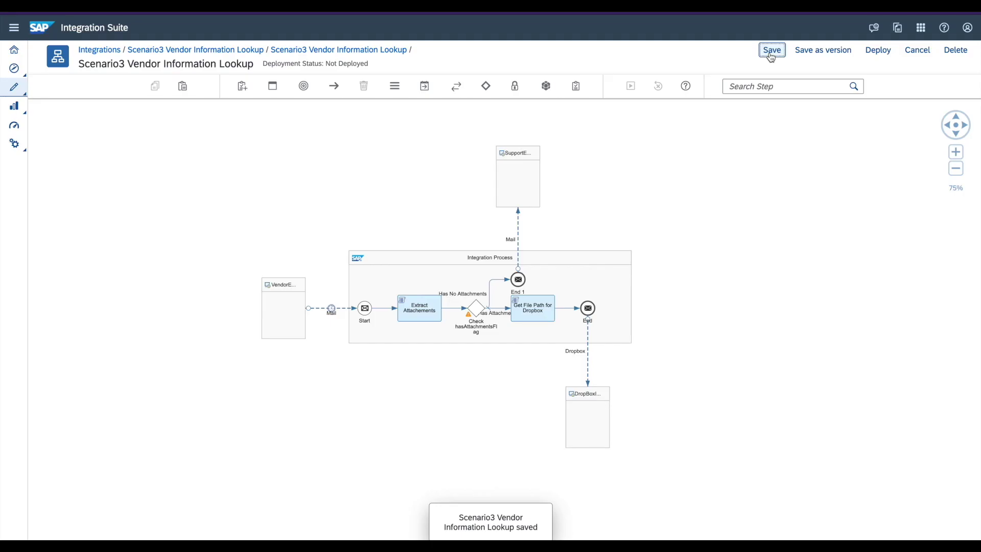
left_click(878, 50)
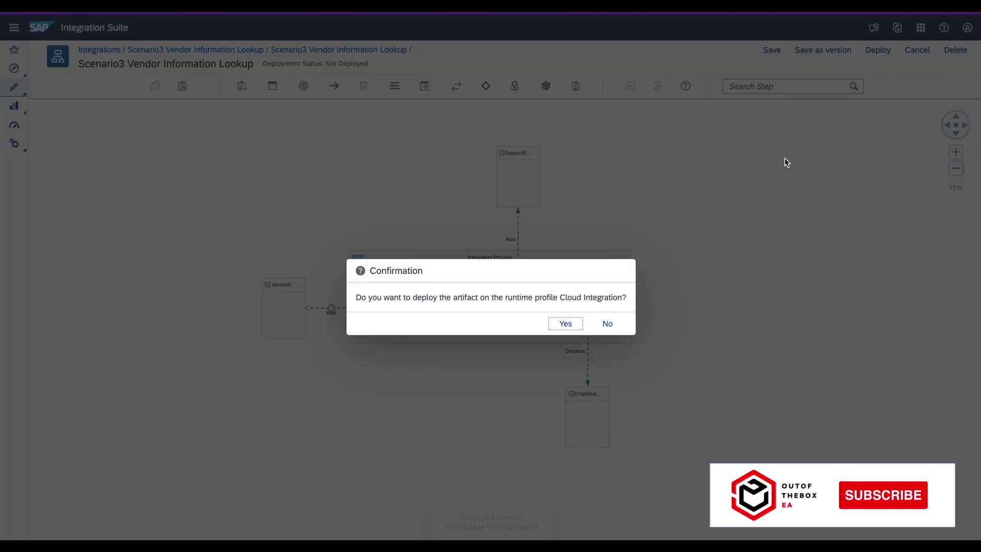
left_click(555, 324)
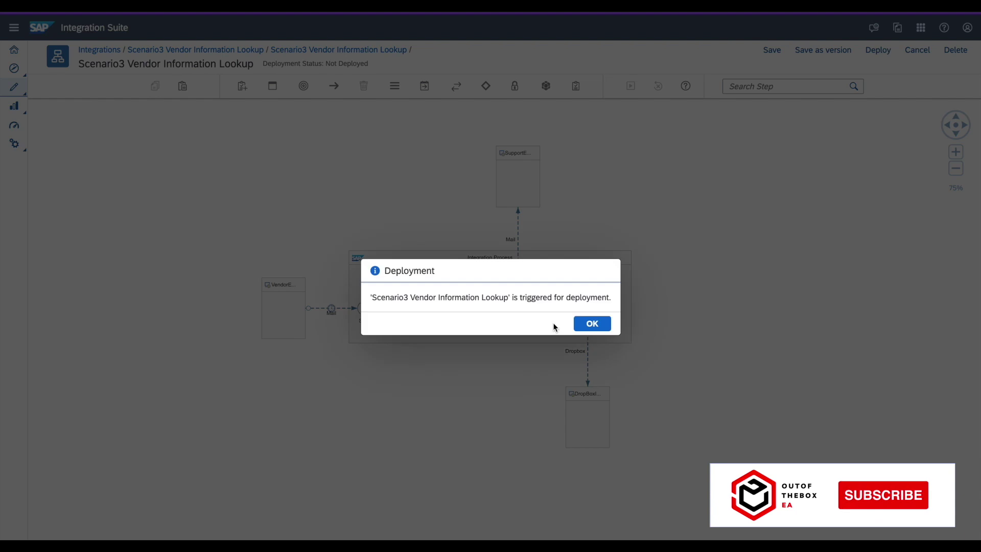
left_click(577, 324)
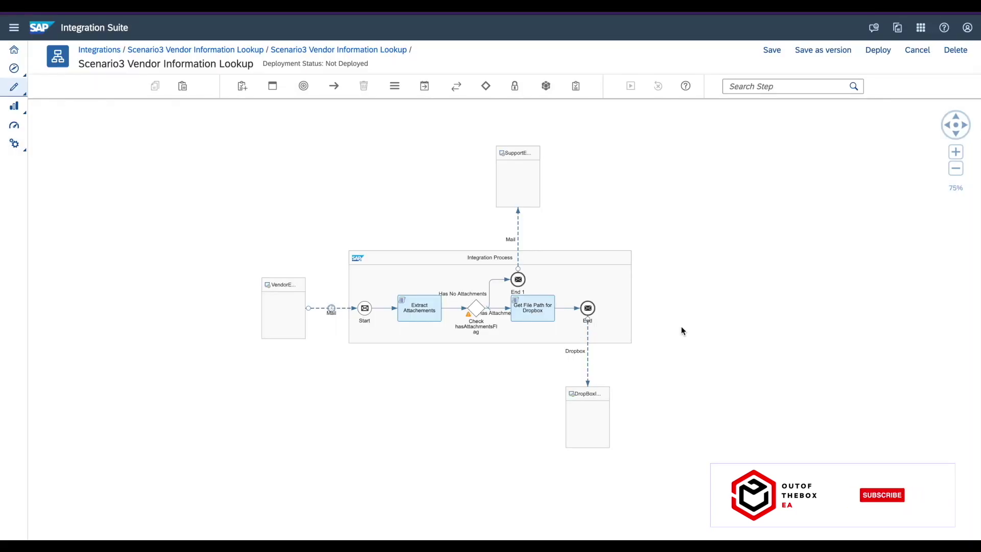
Check the deployment status and runtime status of the Scenario3 Vendor Information Lookup flow.
triple_click(344, 64)
left_click_drag(326, 63, 425, 61)
left_click(526, 65)
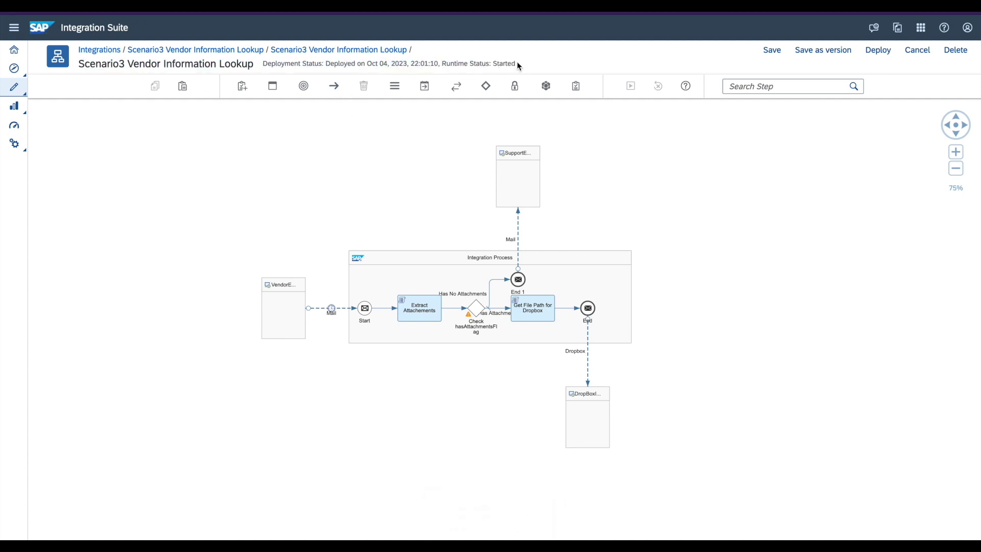
double_click(513, 63)
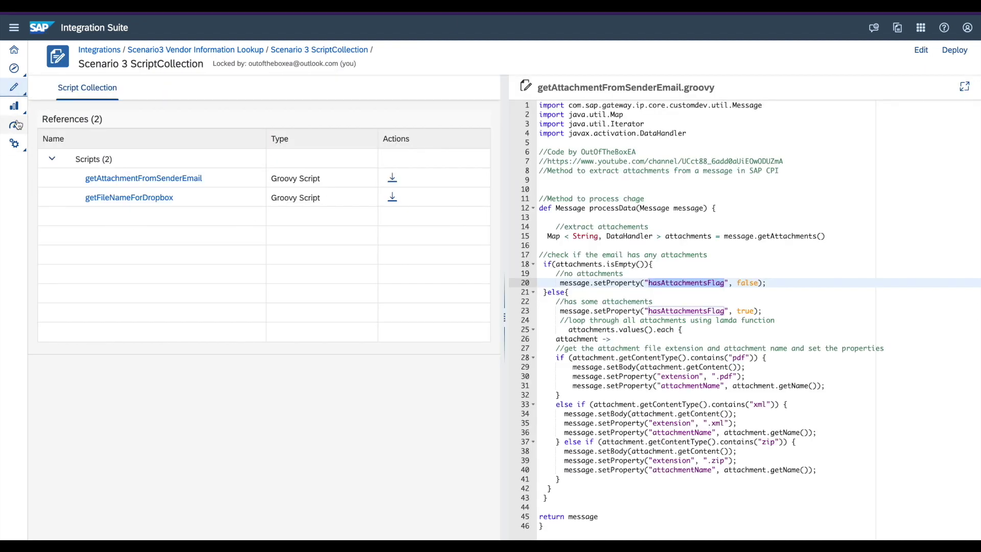
Open the started integration content in the integrations monitor and inspect the vendor lookup flow's IMAP polling information.
left_click(16, 110)
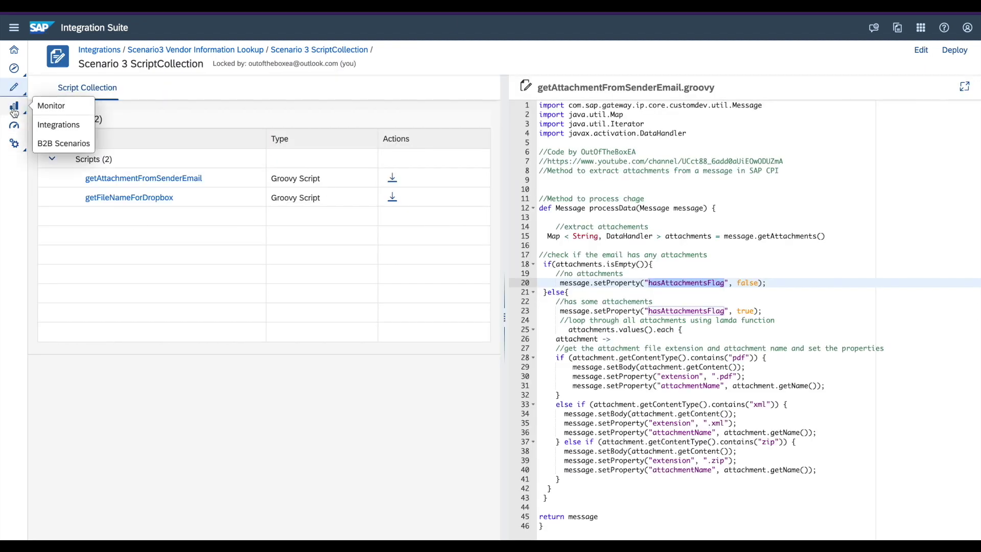
left_click(40, 126)
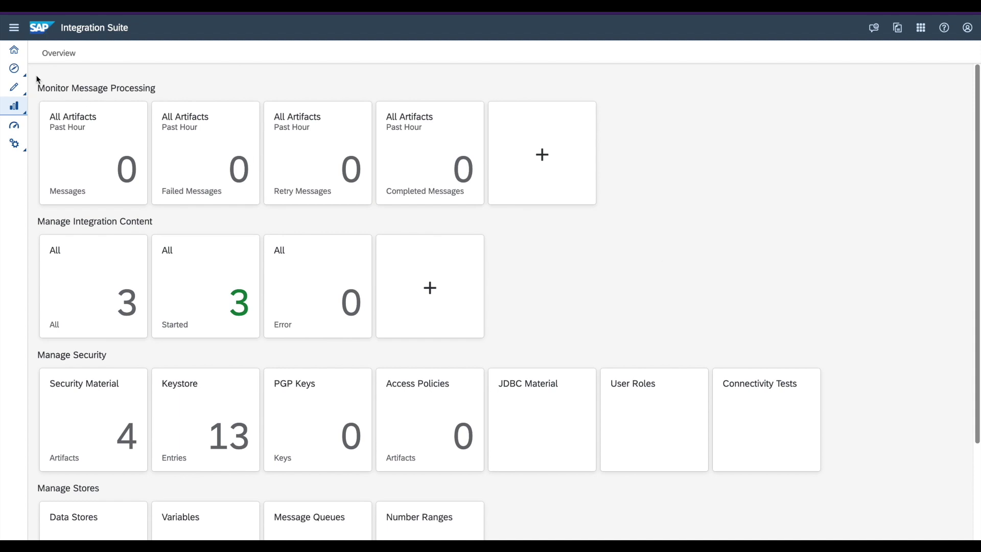
left_click(194, 311)
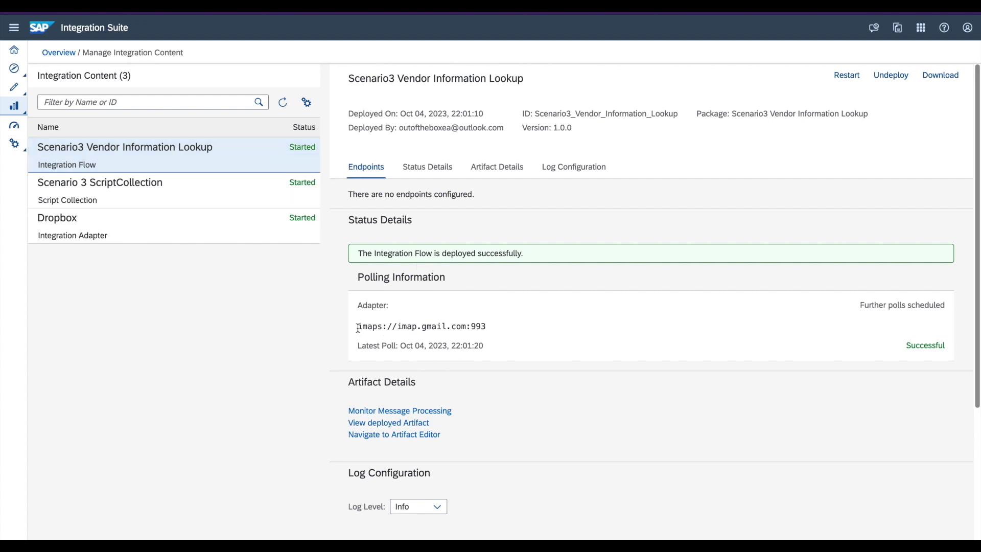
left_click_drag(357, 325, 466, 326)
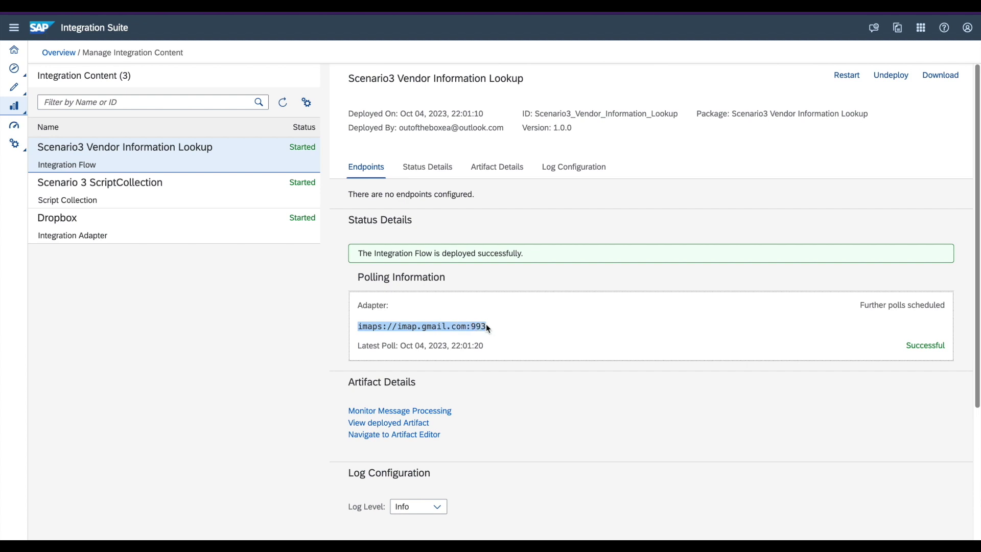
left_click(262, 331)
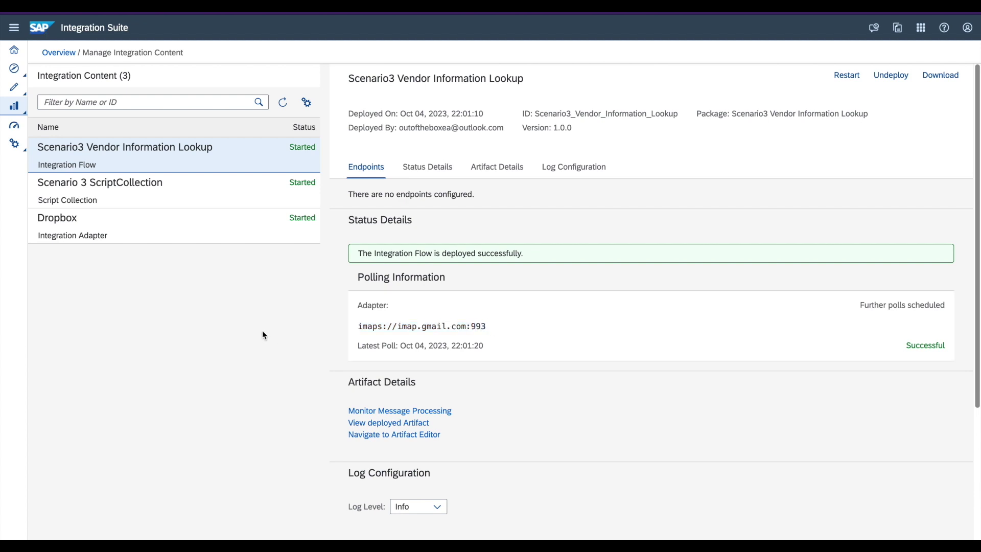
Check the deployment details of Scenario 3 ScriptCollection and the Dropbox adapter, and view the vendor lookup flow's log level options.
left_click(191, 202)
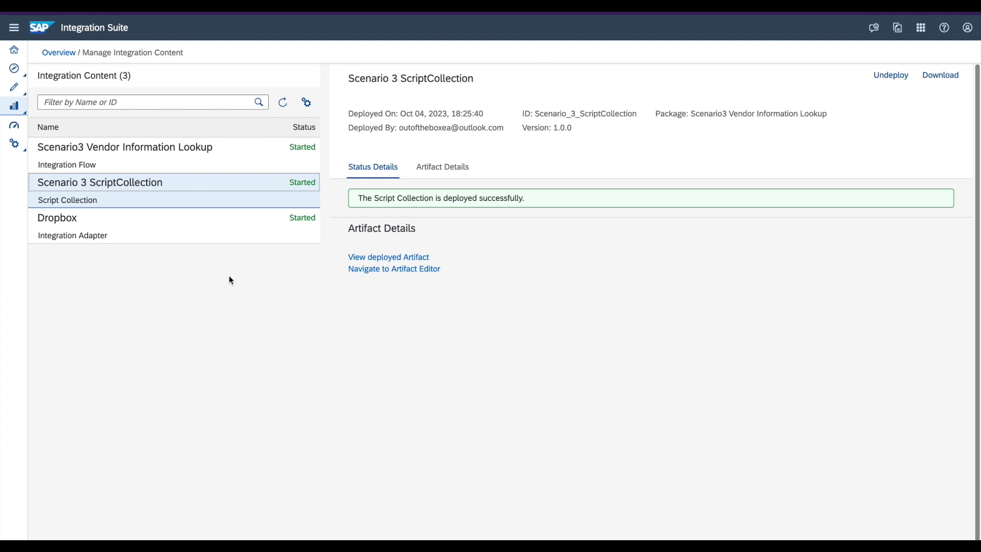
left_click(209, 237)
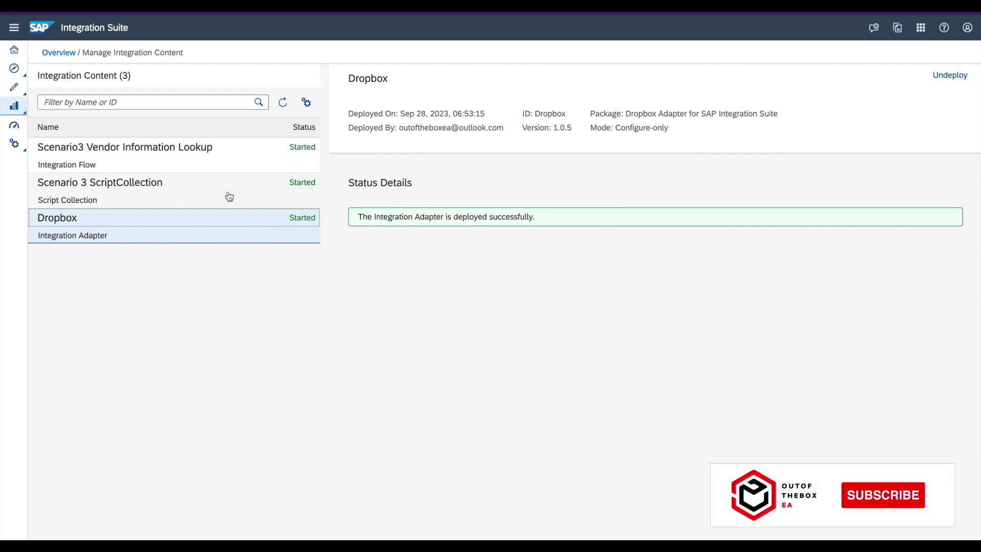
left_click(213, 173)
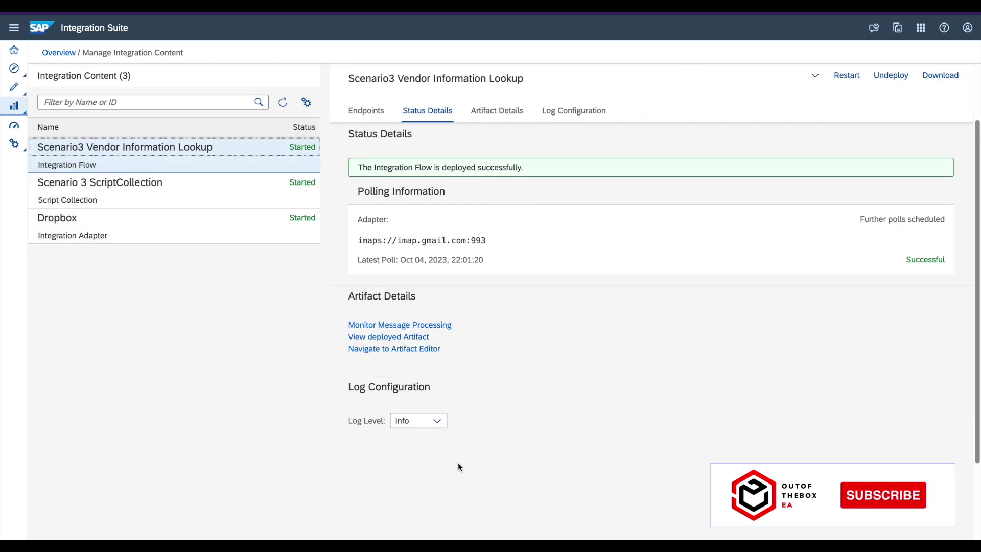
left_click(438, 421)
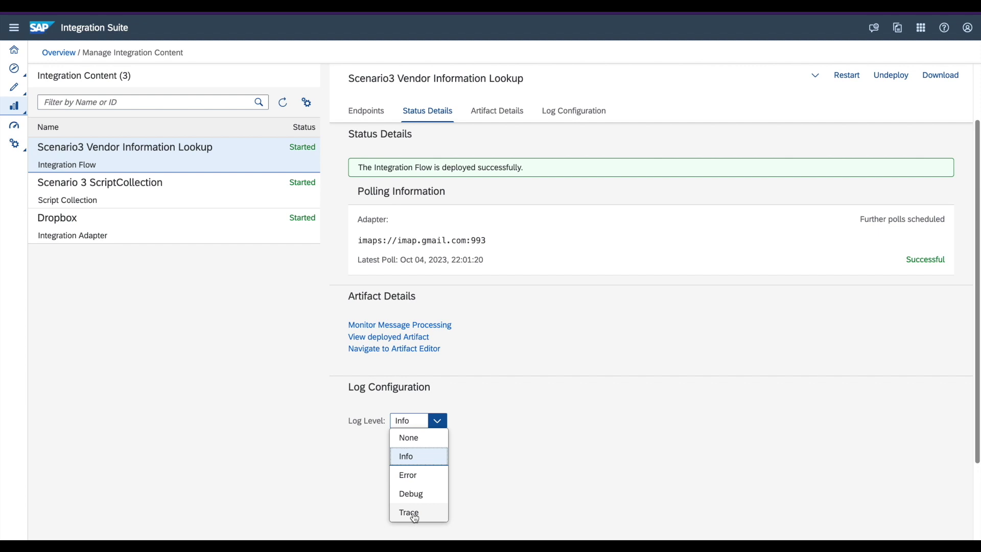
left_click(536, 450)
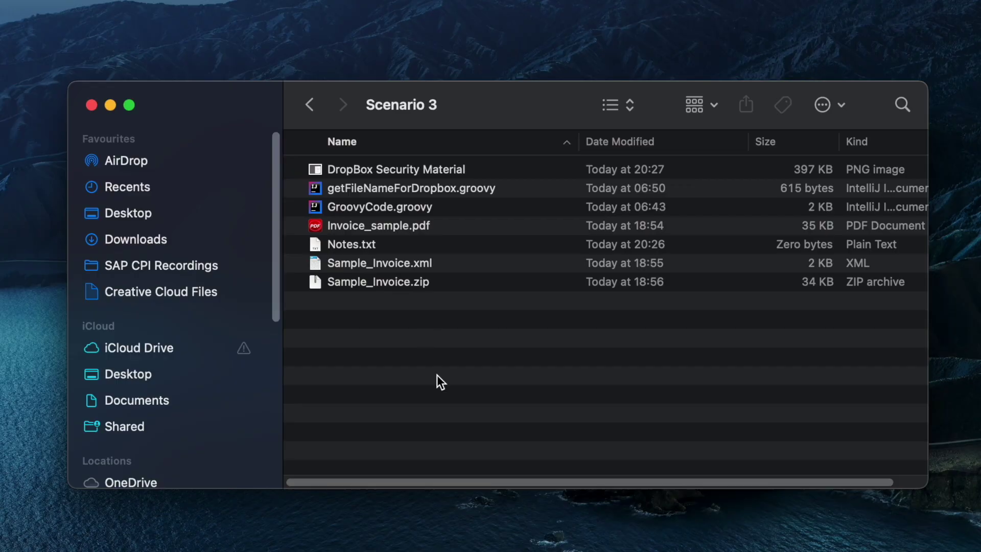
Switch to Finder's Scenario 3 folder and look over the test attachments Invoice_sample.pdf, Sample_Invoice.xml and Sample_Invoice.zip.
left_click(393, 289)
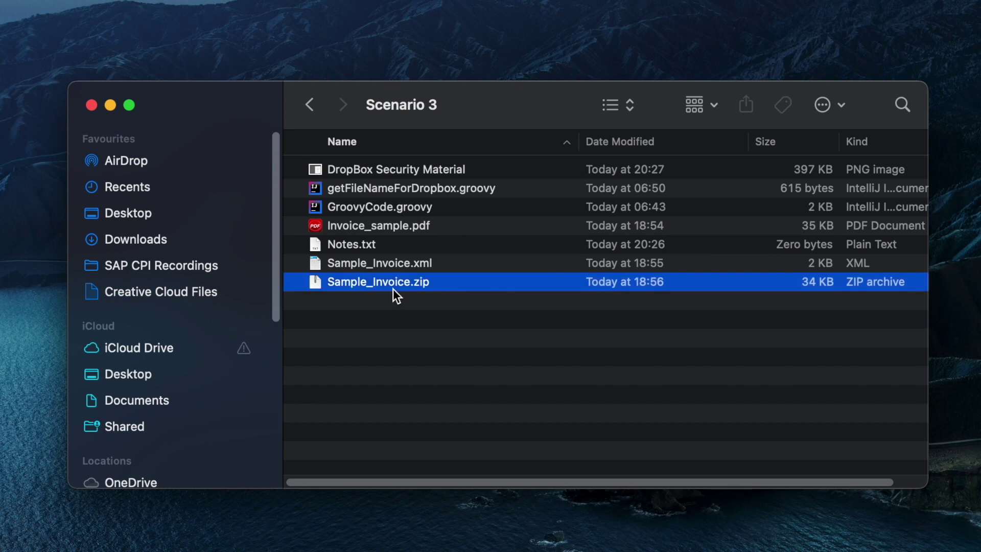
key("Up")
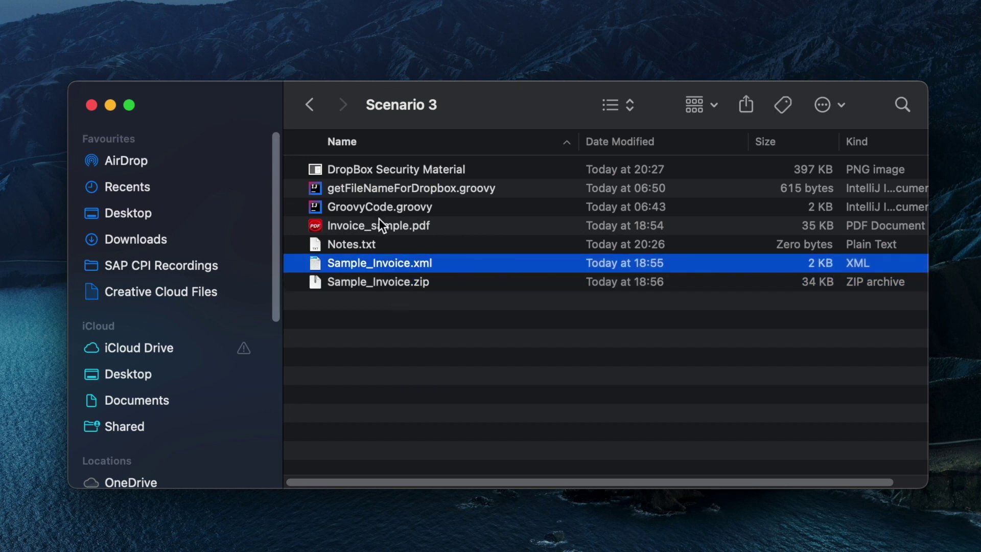
left_click(380, 227)
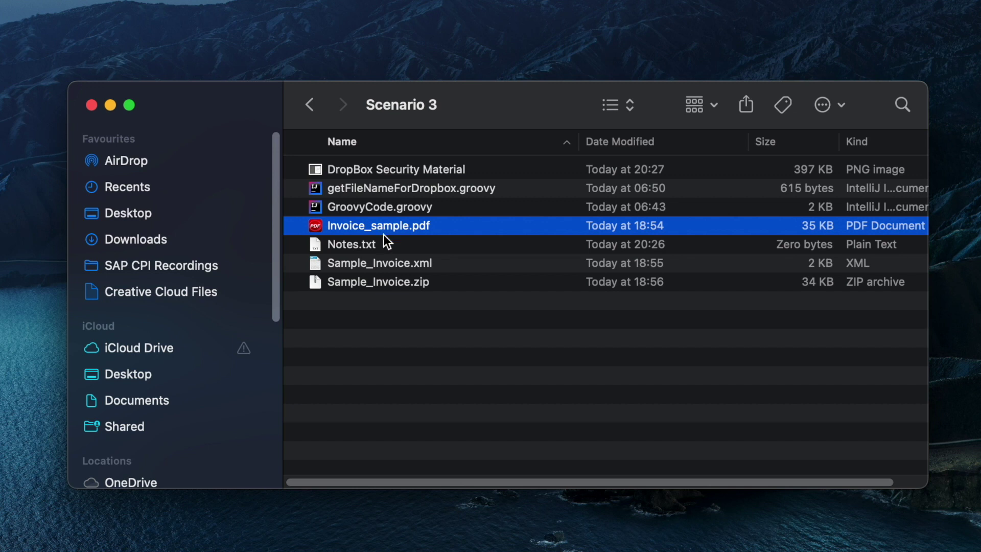
left_click(391, 260)
left_click(385, 227)
left_click(397, 267)
left_click(396, 282)
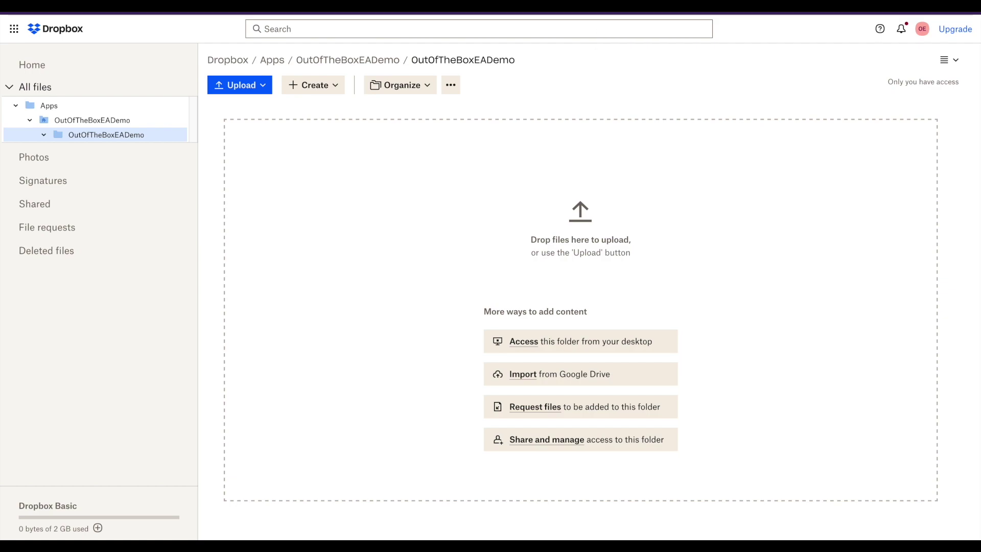
Open Gmail in a new browser tab, leaving the empty OutOfTheBoxEADemo Dropbox folder open.
key("ctrl+t")
type("gmail")
key("Return")
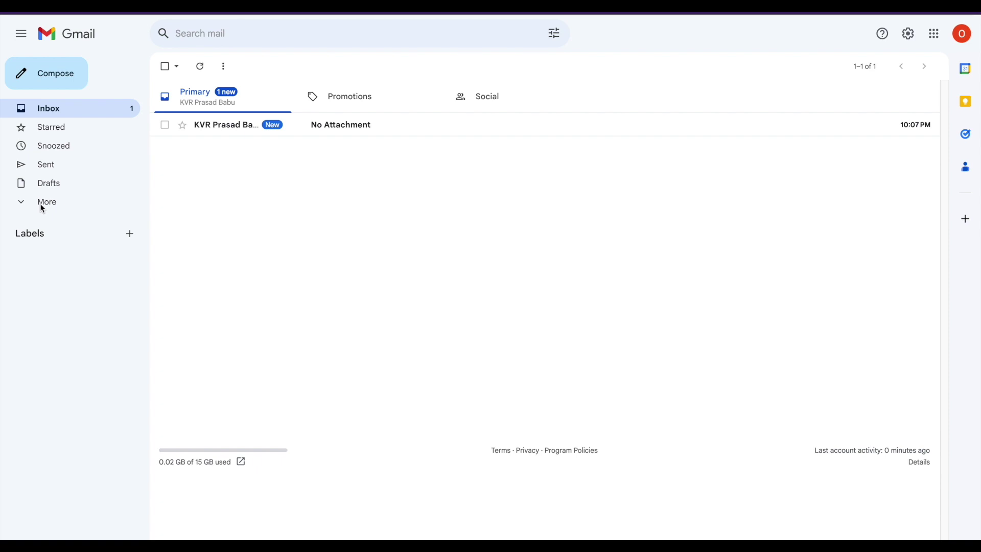
Check the Gmail Trash folder for processed test emails and return to the inbox.
left_click(17, 204)
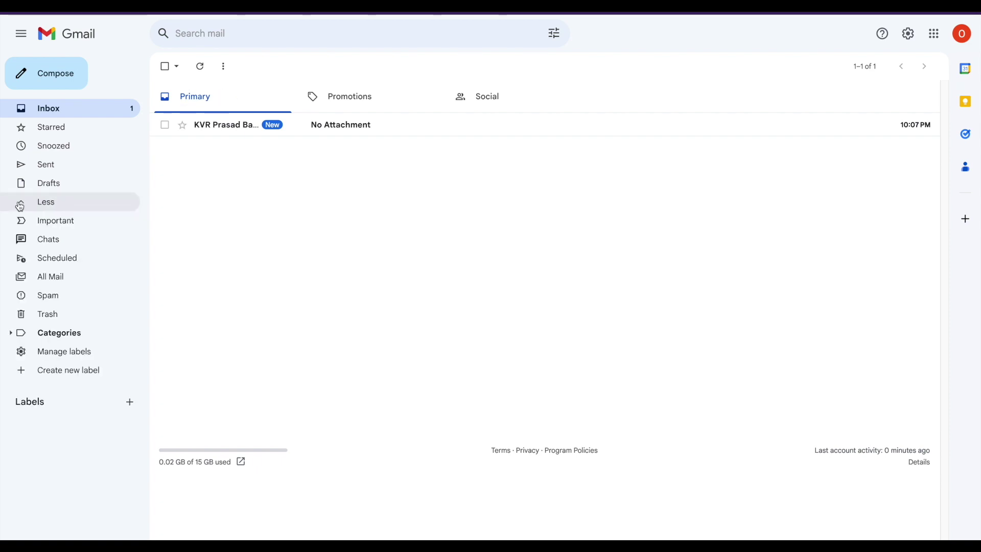
left_click(52, 313)
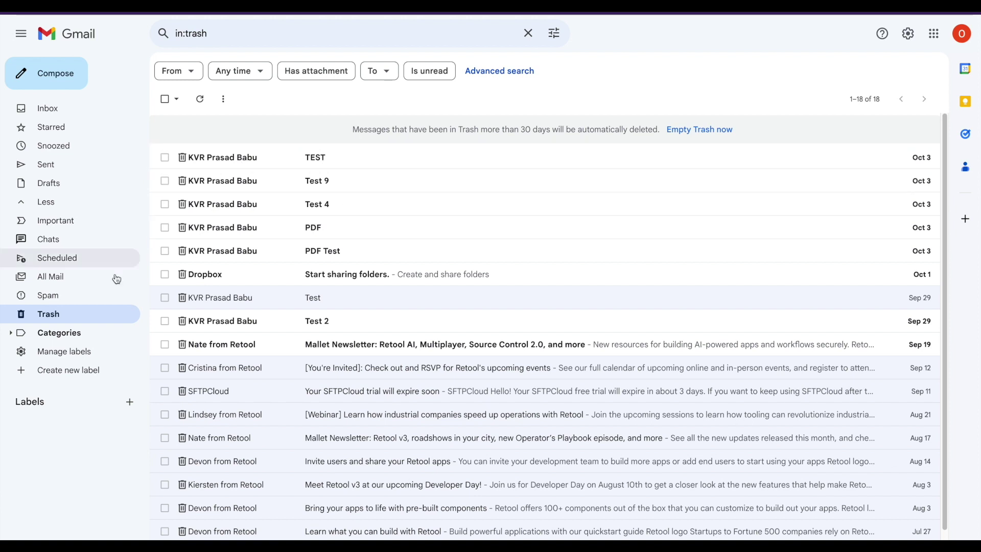
left_click(52, 112)
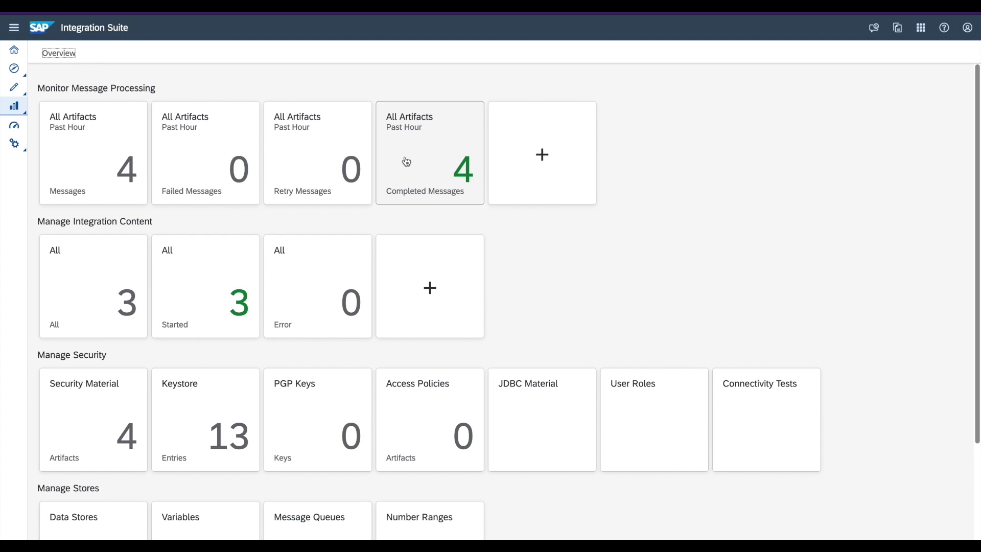
Switch to SAP Integration Suite, inspect each completed vendor lookup message from the past hour, and return to the monitoring overview.
left_click(445, 168)
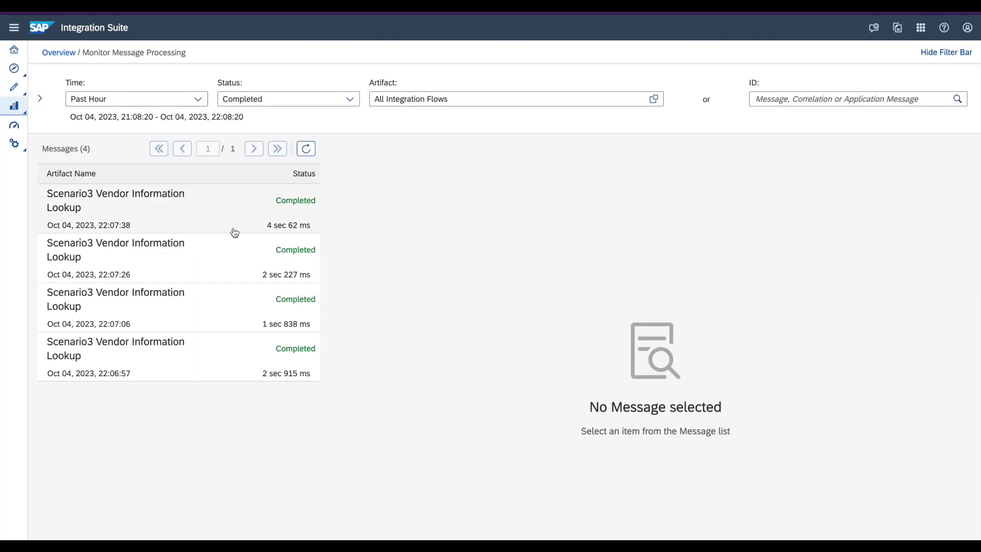
left_click(193, 358)
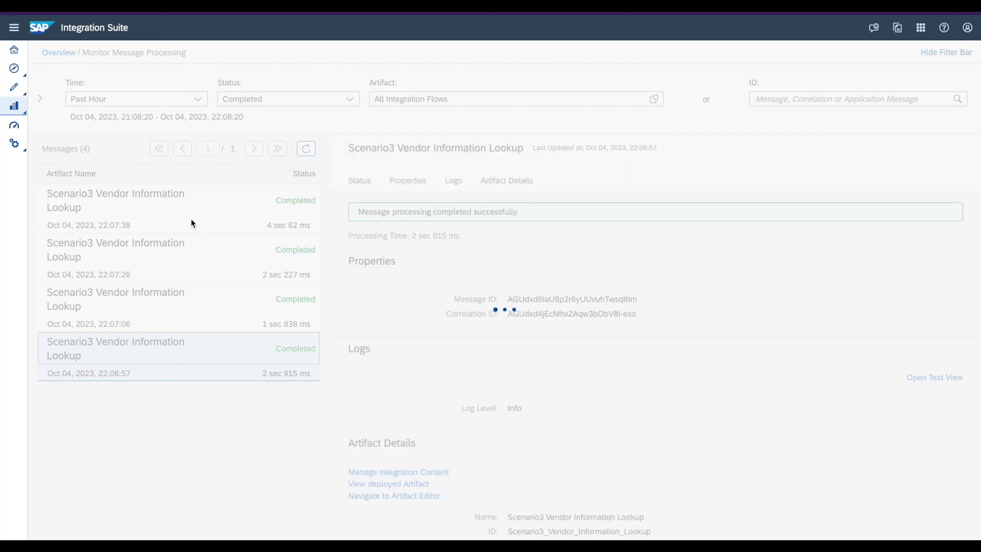
left_click(173, 323)
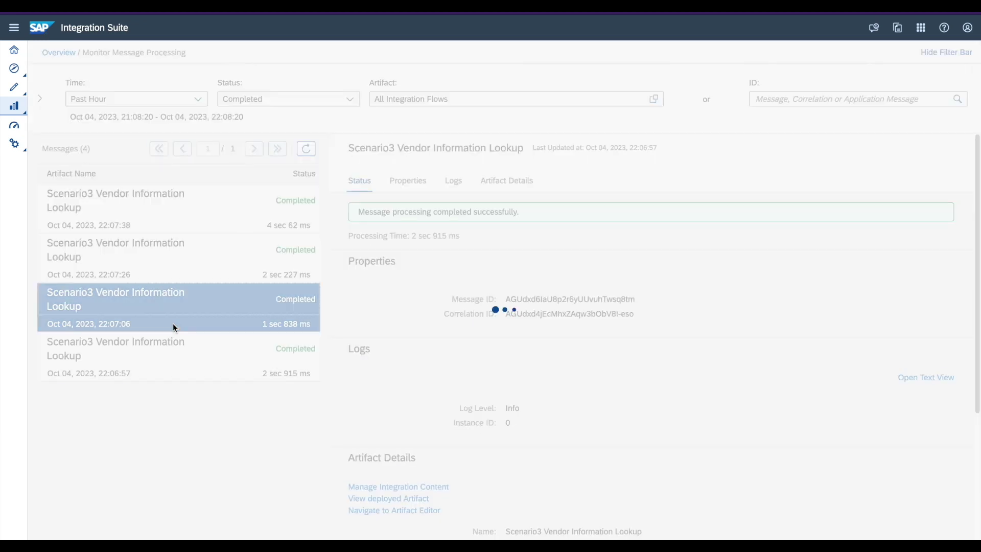
left_click(172, 255)
left_click(173, 207)
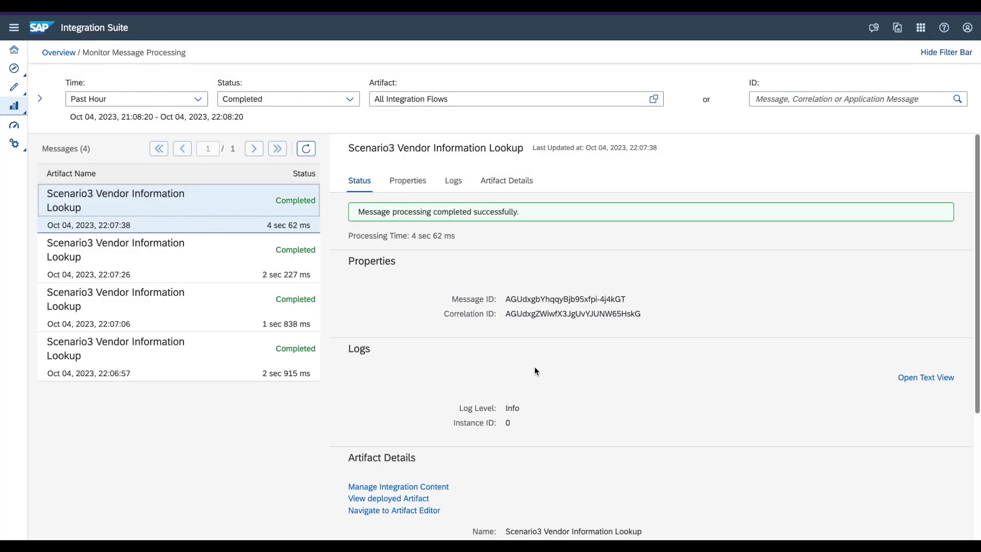
scroll(534, 367, "down", 2)
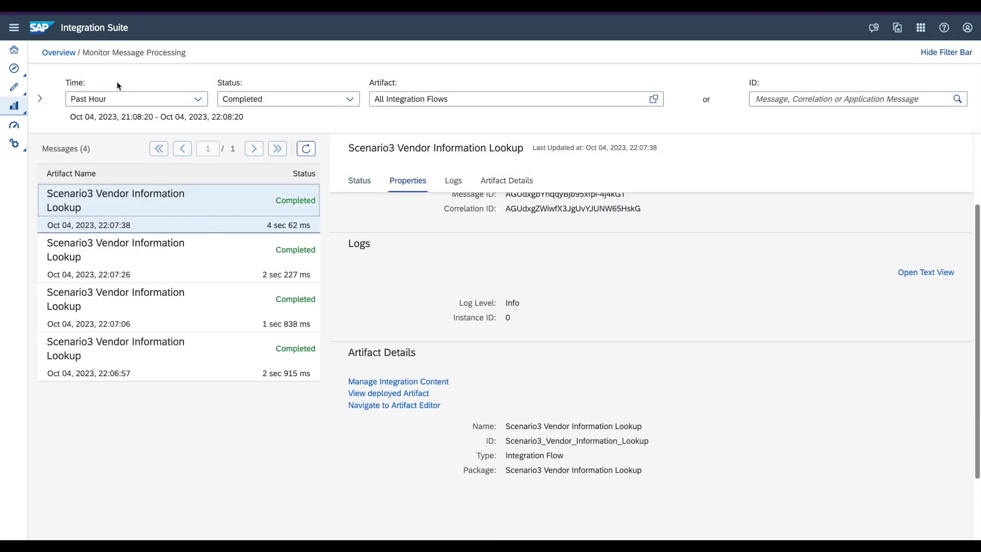
left_click(60, 53)
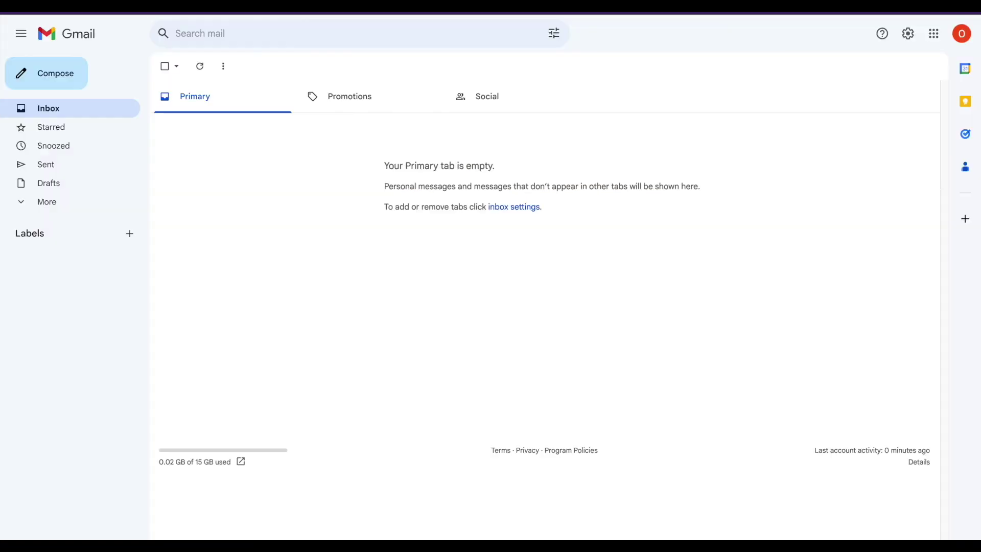
Switch to the Gmail account receiving support notifications and read the full text of the latest "No Invoices Found" email.
left_click(966, 41)
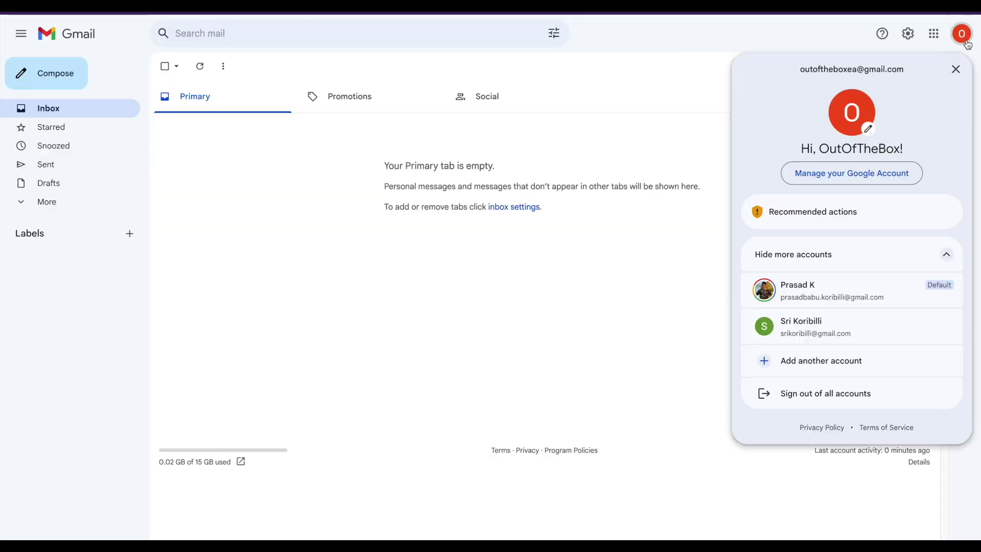
left_click(807, 287)
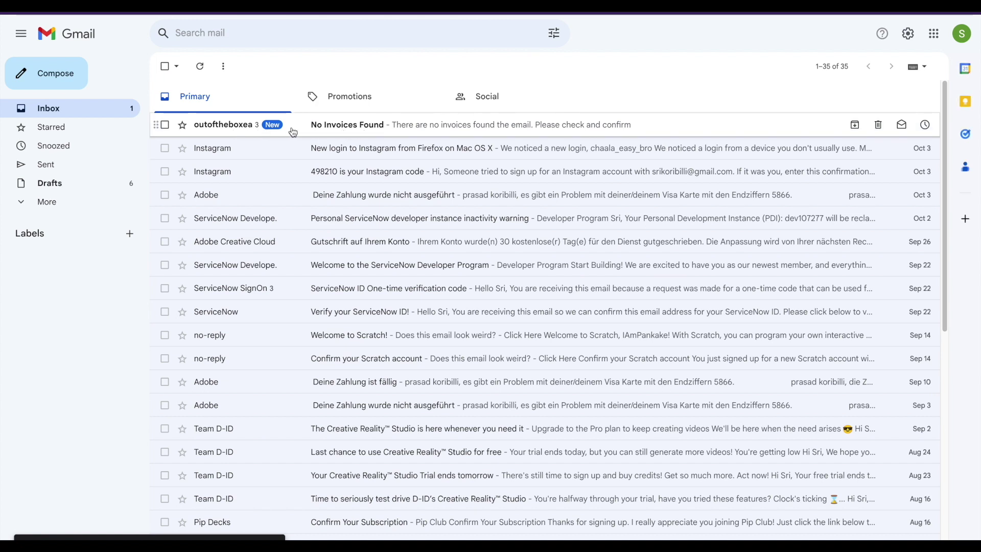
left_click(360, 127)
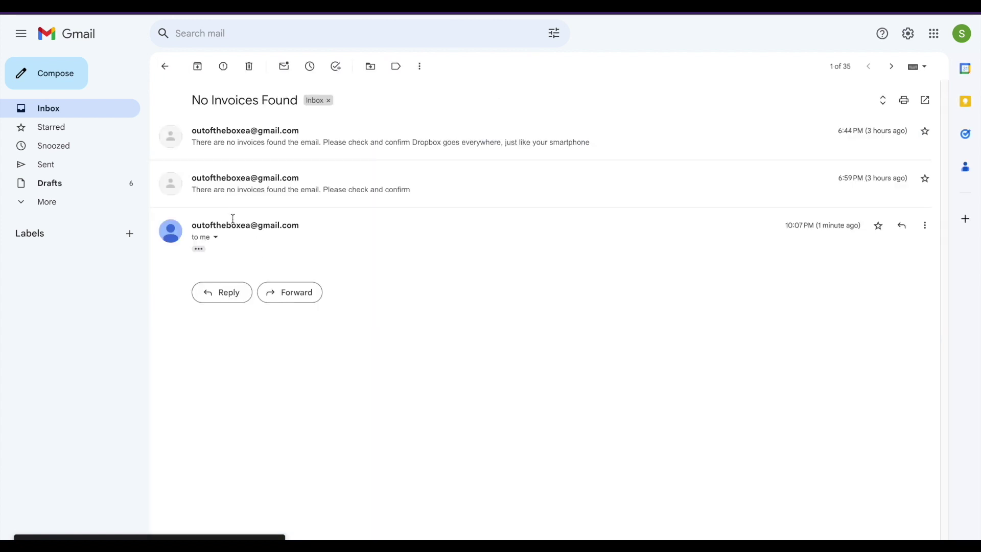
left_click(200, 249)
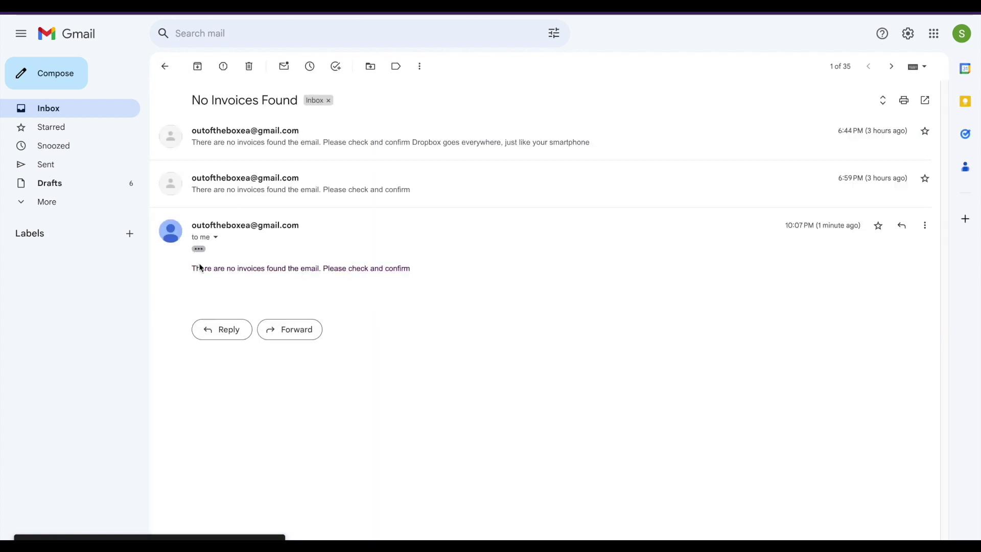
left_click_drag(196, 268, 372, 279)
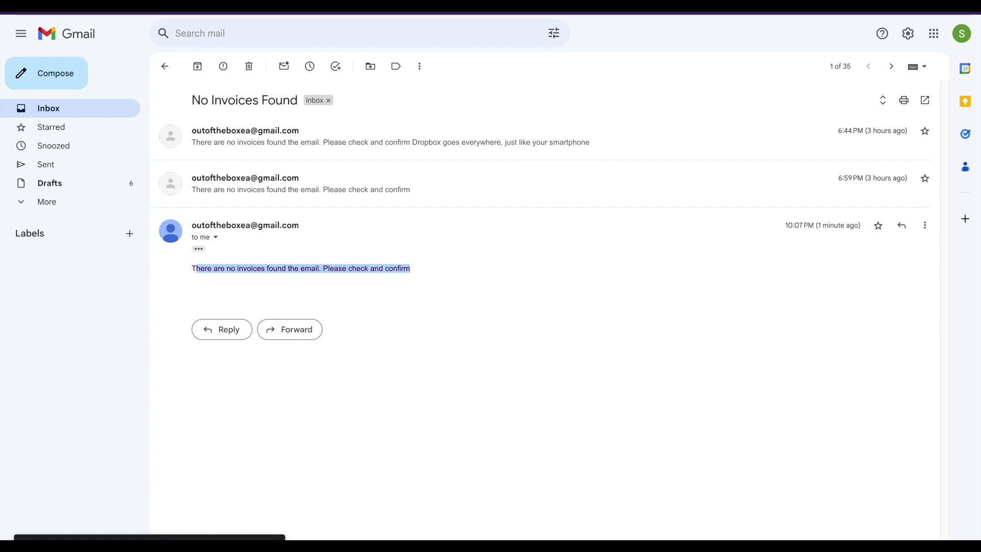
Undeploy the Scenario3 Vendor Information Lookup flow from the started integration content in SAP Integration Suite.
left_click(490, 14)
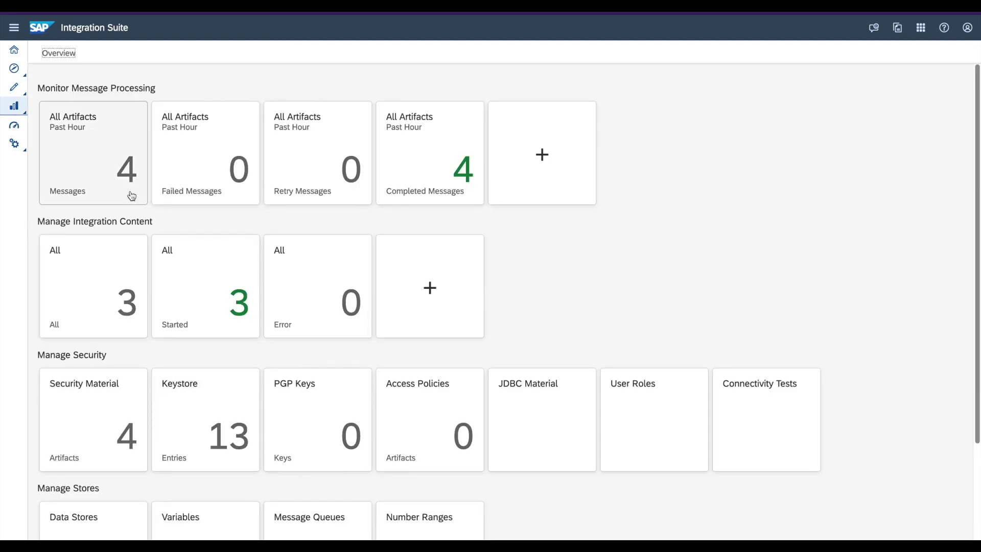
left_click(210, 315)
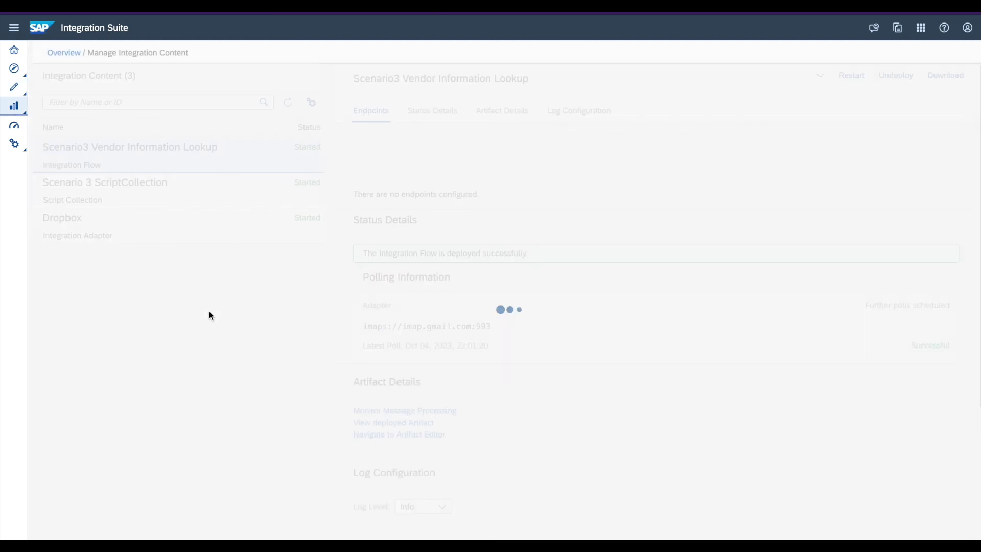
left_click(169, 156)
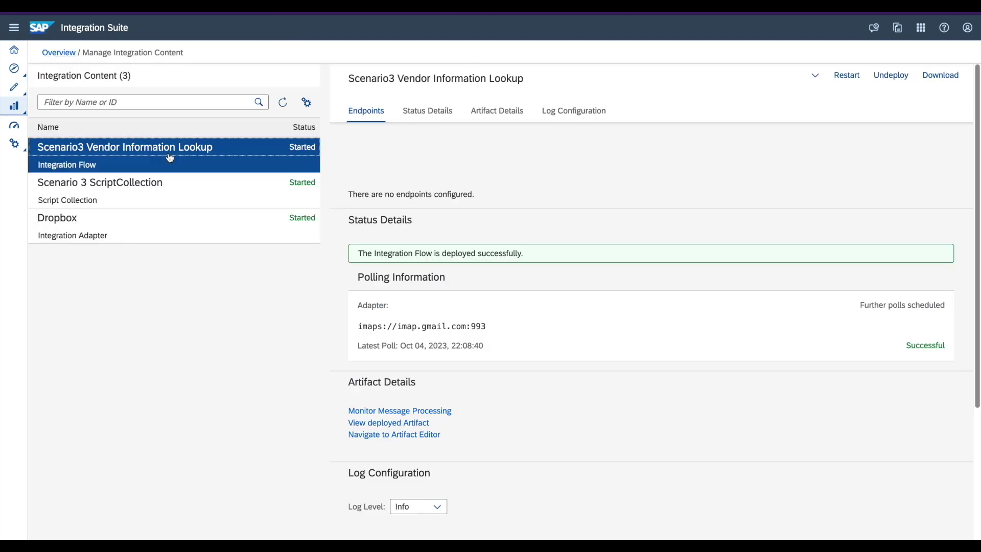
left_click(883, 82)
left_click(530, 321)
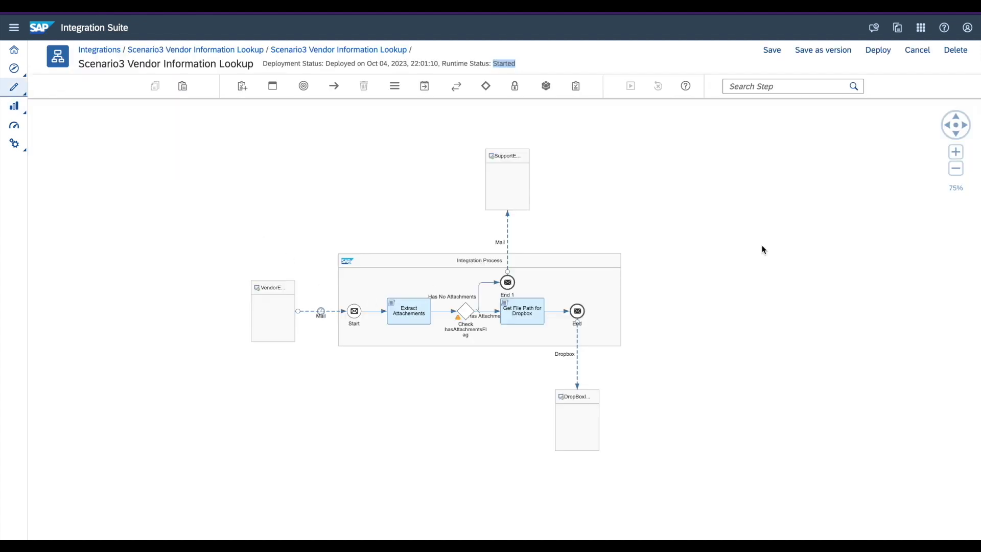
Enlarge and reposition the Scenario3 Vendor Information Lookup flow diagram to review the whole integration process.
left_click(955, 152)
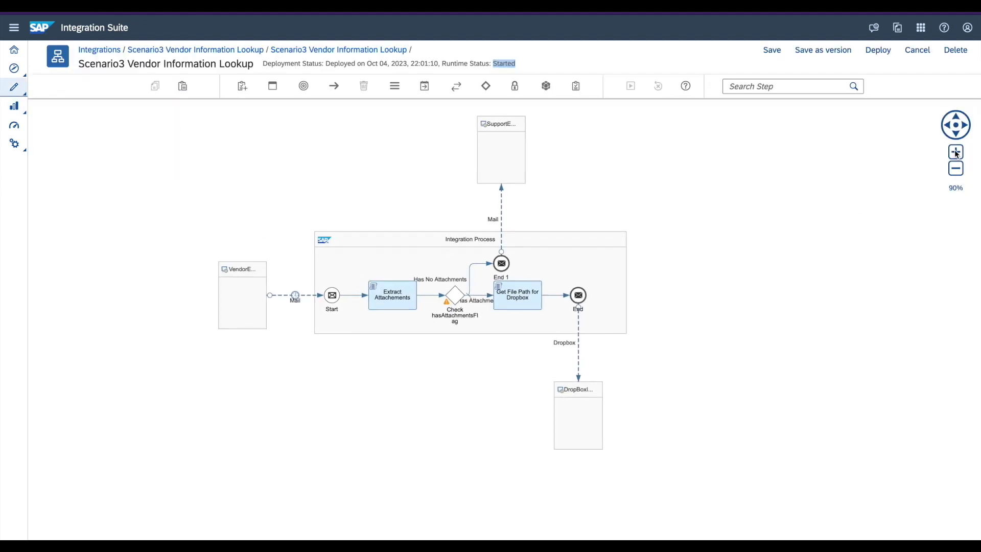
left_click_drag(784, 261, 783, 287)
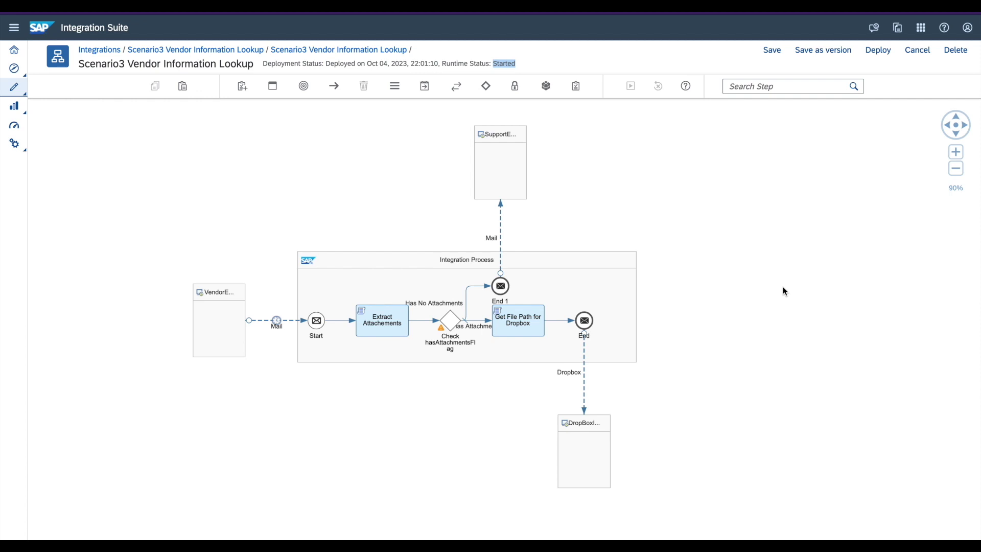